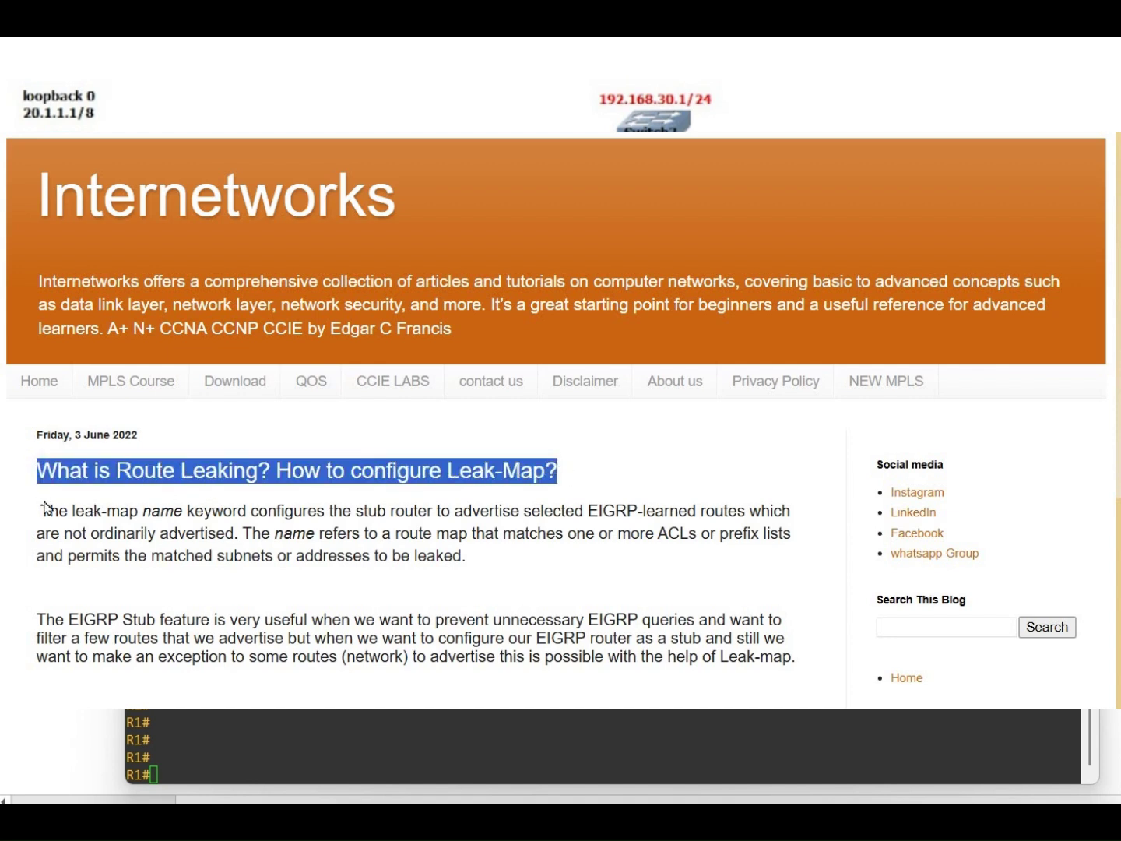
Read the blog article's explanation of route leaking, the leak-map keyword, EIGRP stub and summary routes
{"action": "left_click_drag", "start_coordinate": [40, 510], "coordinate": [489, 556]}
{"action": "scroll", "coordinate": [488, 556], "scroll_direction": "down", "scroll_amount": 3}
{"action": "scroll", "coordinate": [95, 405], "scroll_direction": "down", "scroll_amount": 2}
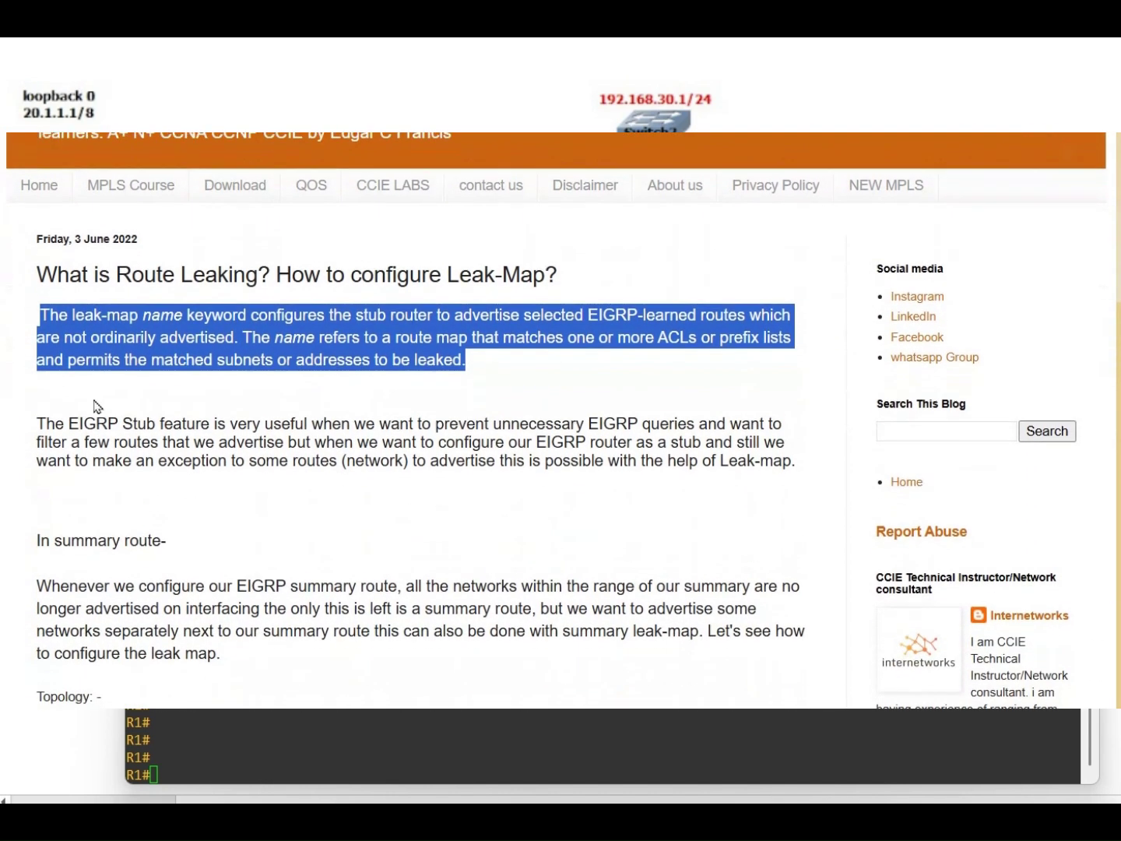
{"action": "left_click_drag", "start_coordinate": [37, 416], "coordinate": [576, 534]}
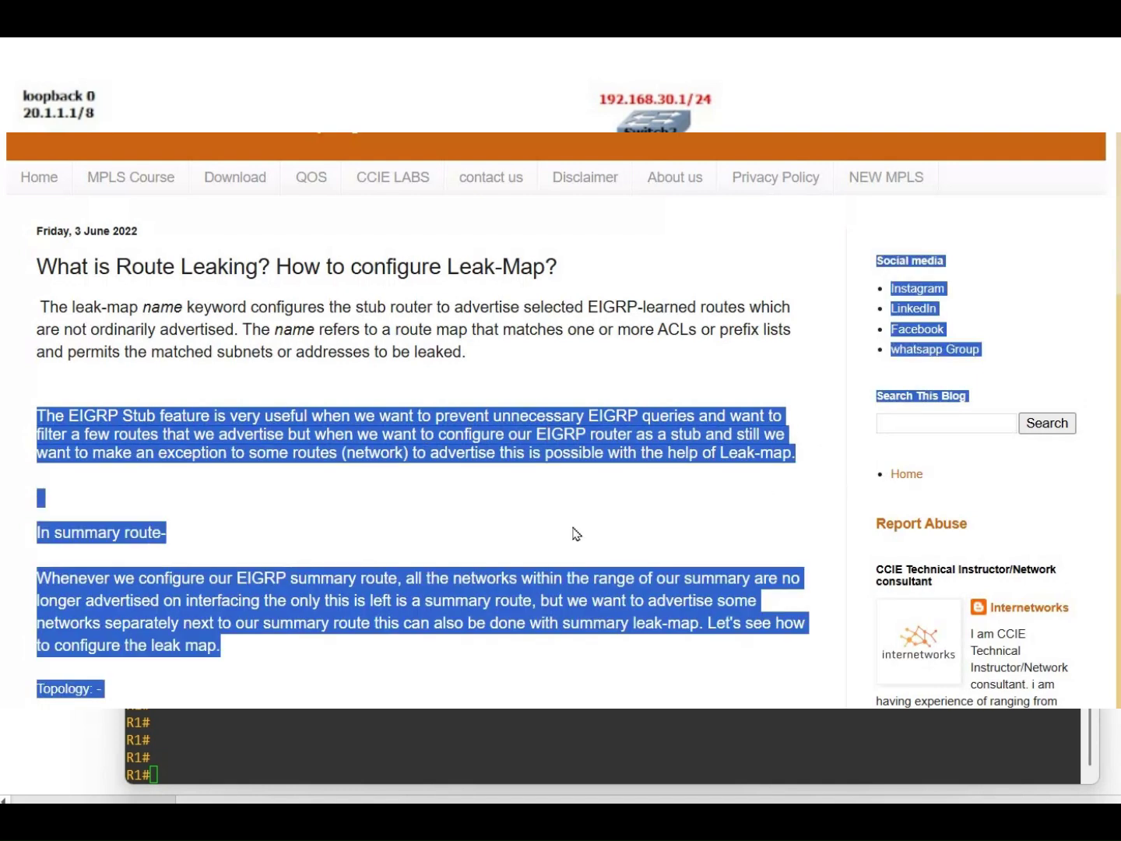
{"action": "scroll", "coordinate": [574, 536], "scroll_direction": "down", "scroll_amount": 3}
{"action": "scroll", "coordinate": [529, 514], "scroll_direction": "up", "scroll_amount": 2}
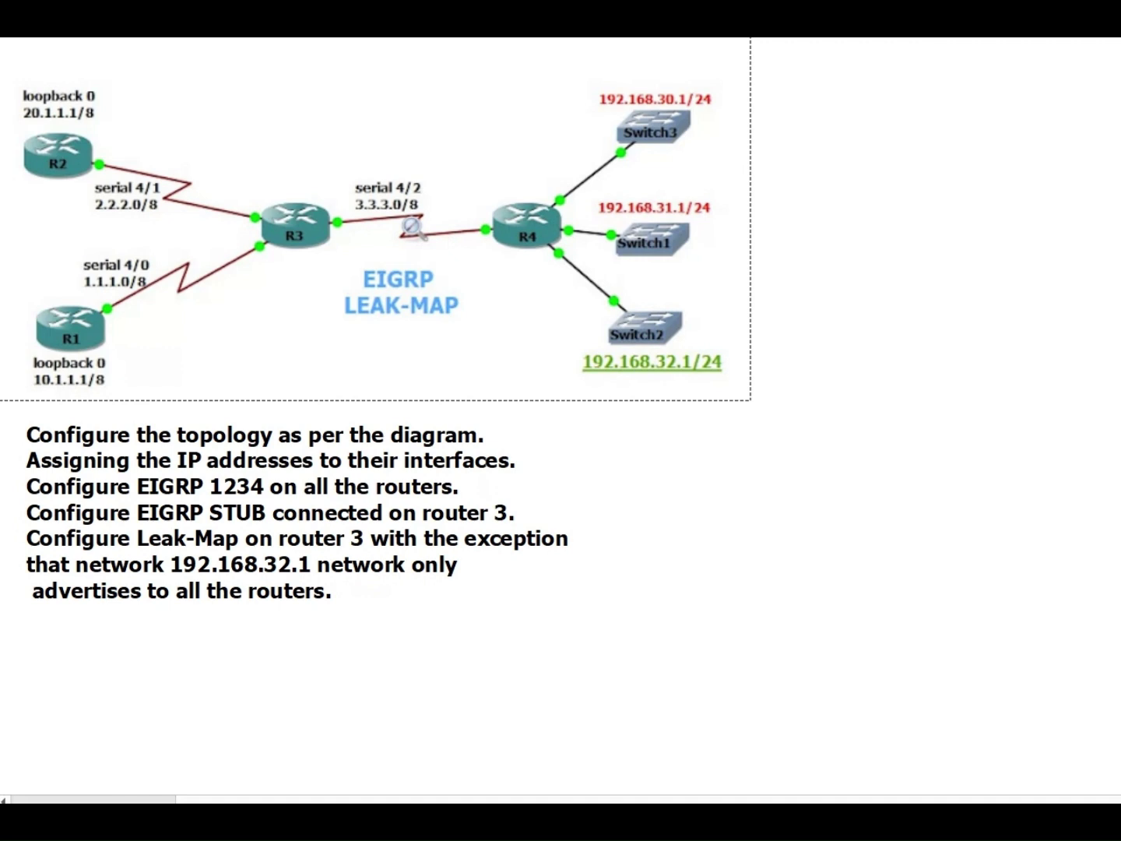
Bring R1's console in front of the topology diagram and enter global configuration mode on R1
{"action": "mouse_move", "coordinate": [973, 810]}
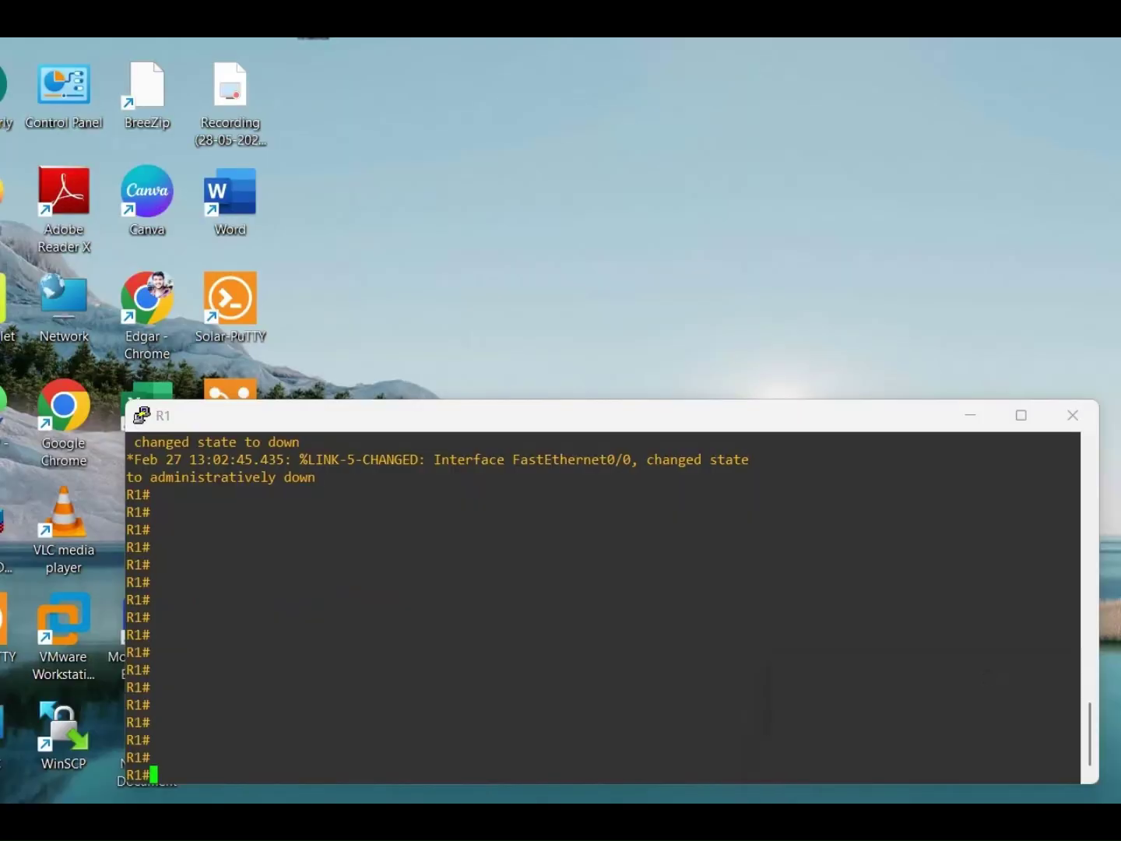
{"action": "left_click", "coordinate": [892, 760]}
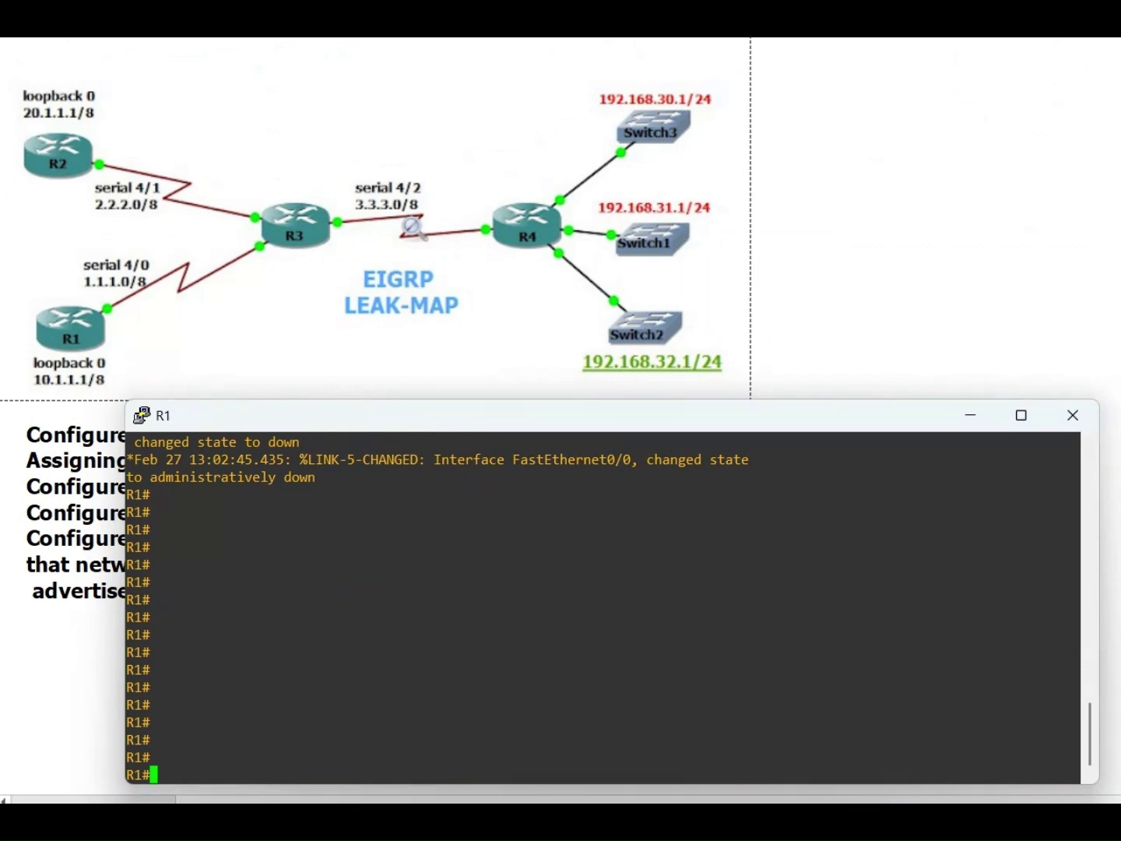
{"action": "type", "text": "conf t"}
{"action": "key", "text": "Return"}
{"action": "key", "text": "Return"}
{"action": "key", "text": "Return"}
{"action": "key", "text": "Return"}
{"action": "key", "text": "Return"}
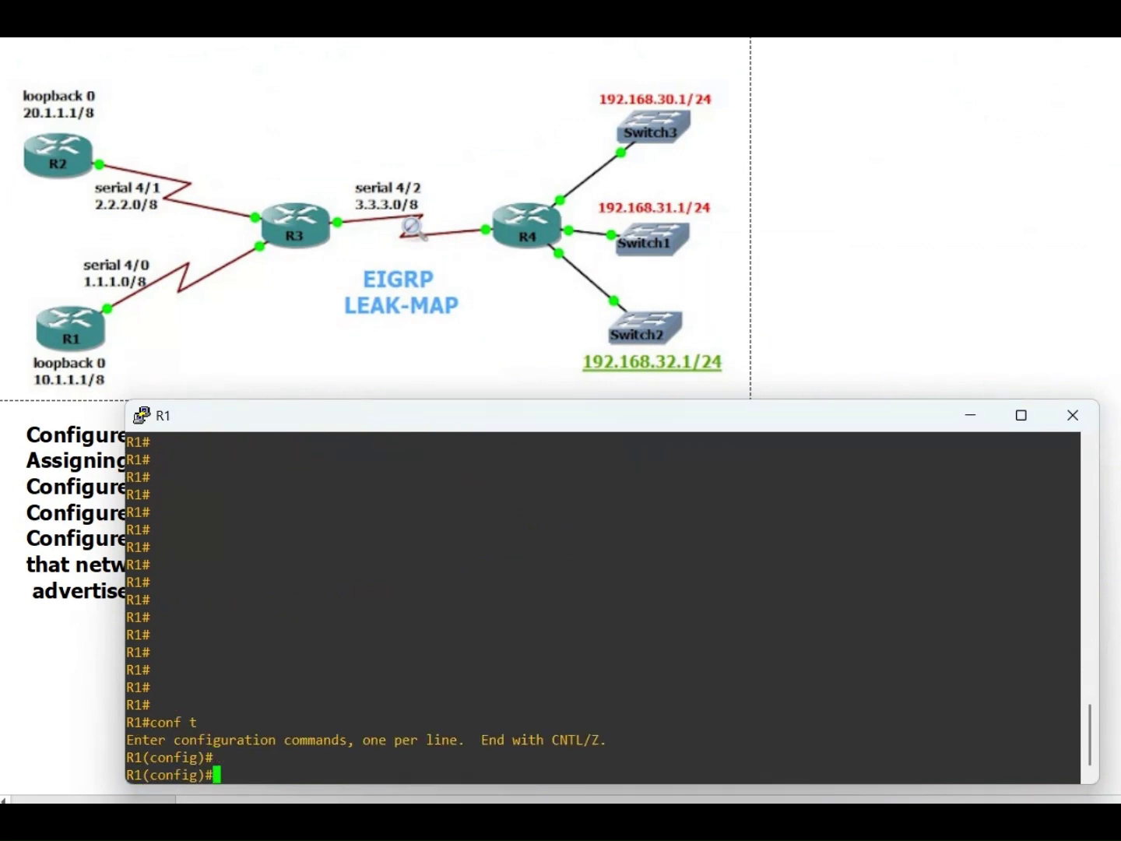
Assign IP address 1.1.1.1 with mask 255.0.0.0 to interface serial 4/0 on R1
{"action": "type", "text": "interfa"}
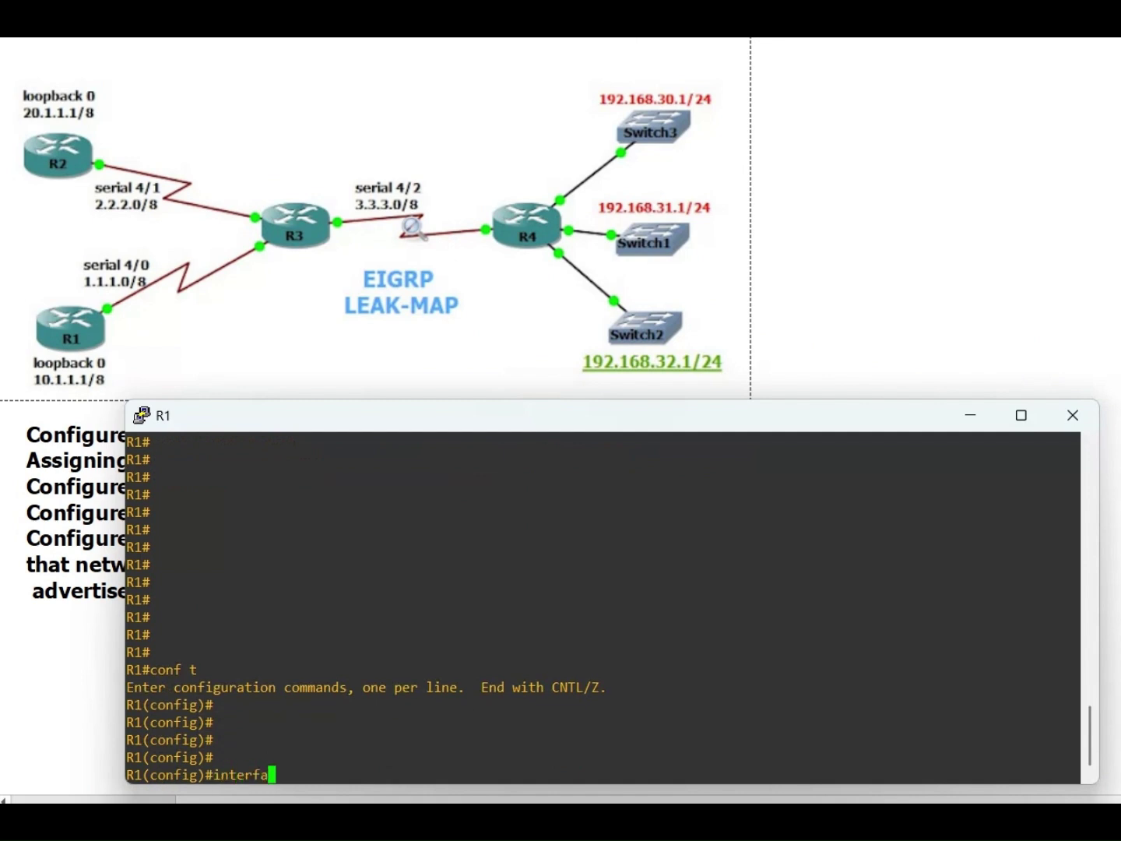
{"action": "type", "text": "ce serial 4/0"}
{"action": "key", "text": "Return"}
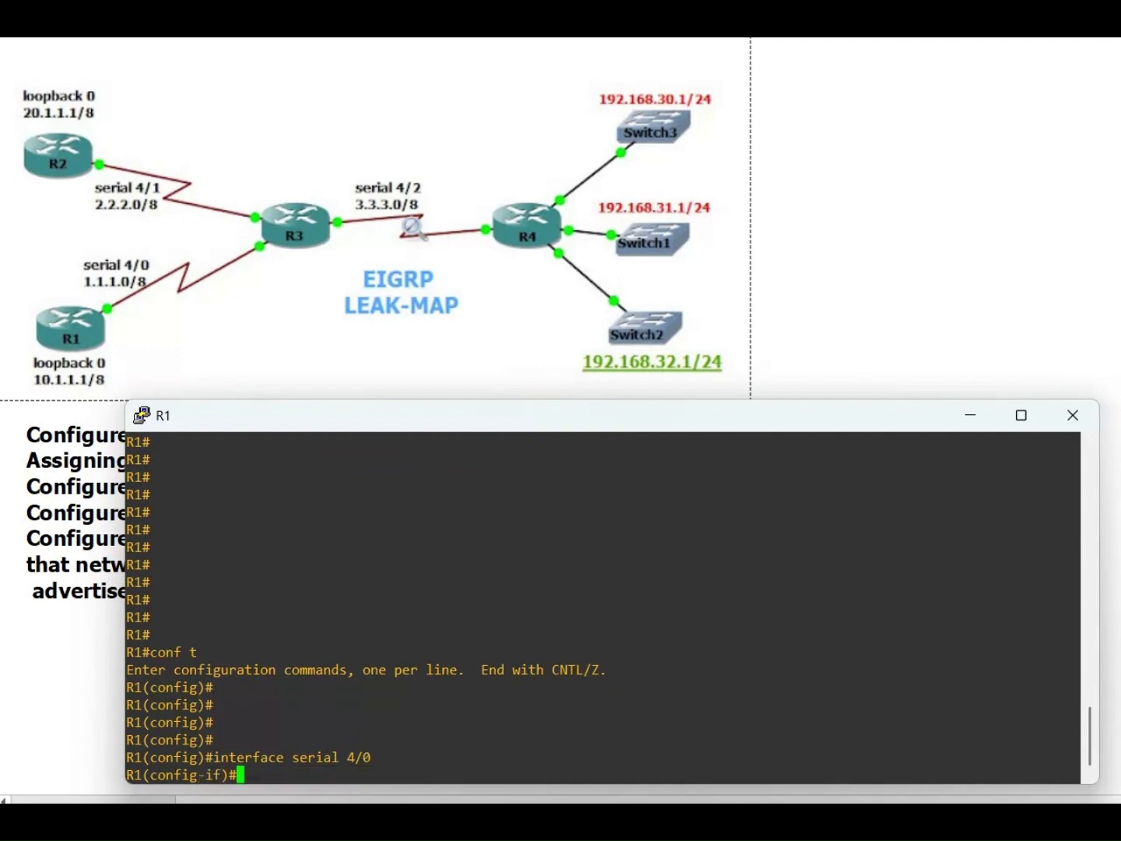
{"action": "type", "text": "ip address 1.1."}
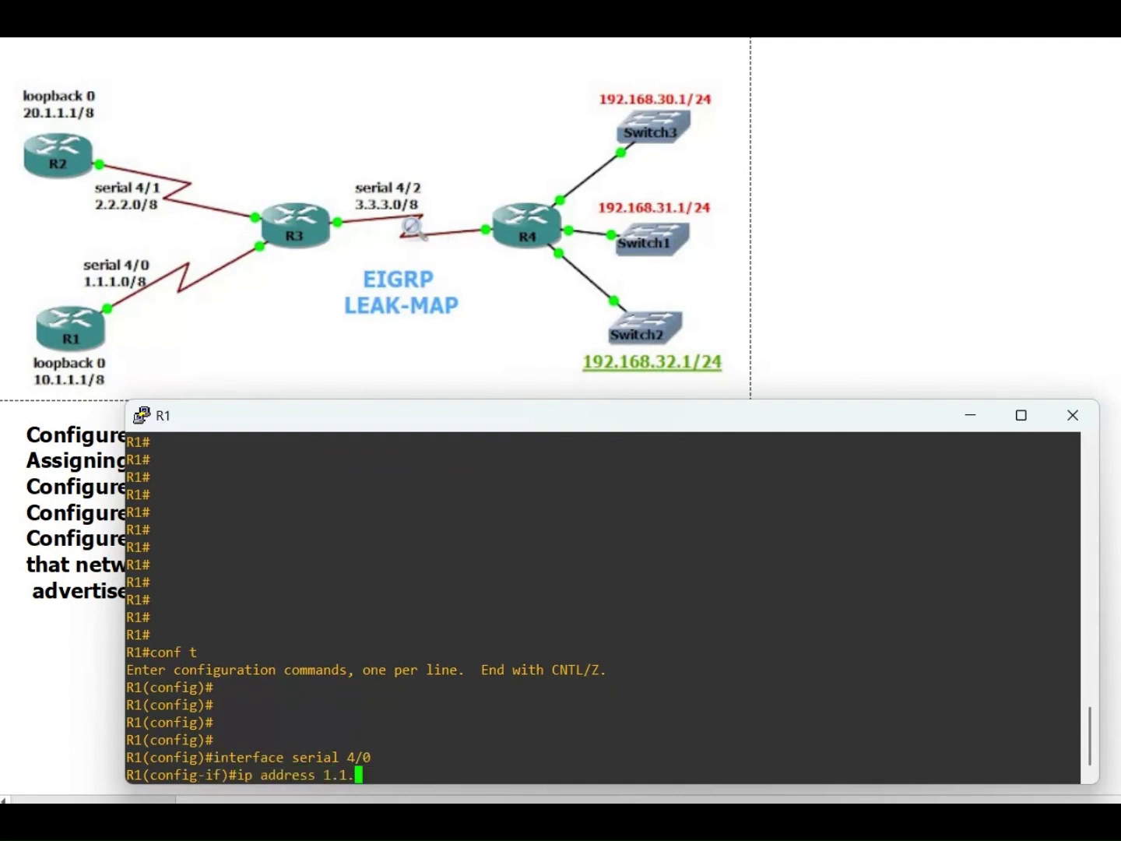
{"action": "type", "text": "1.1 255.0.0.0"}
{"action": "key", "text": "Return"}
Enable serial 4/0 on R1 with no shutdown and return to global configuration mode
{"action": "type", "text": "no sh"}
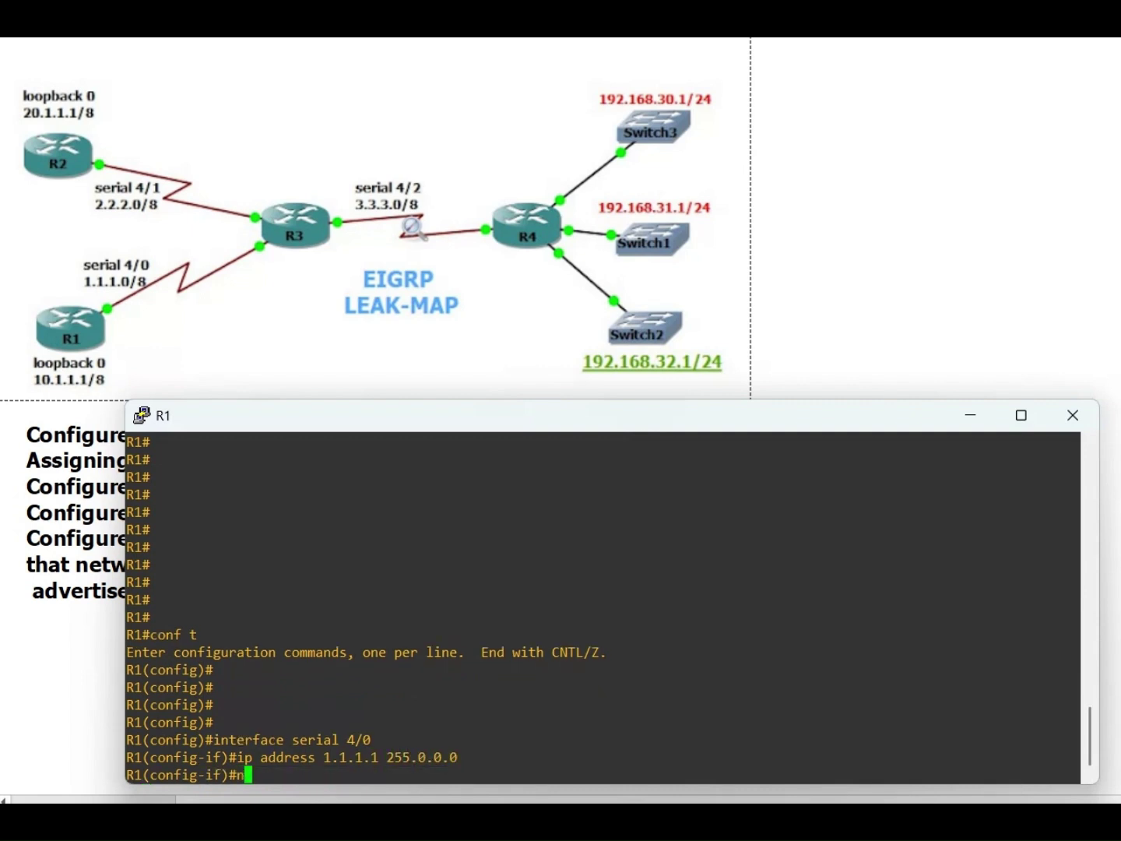
{"action": "key", "text": "Return"}
{"action": "type", "text": "exit"}
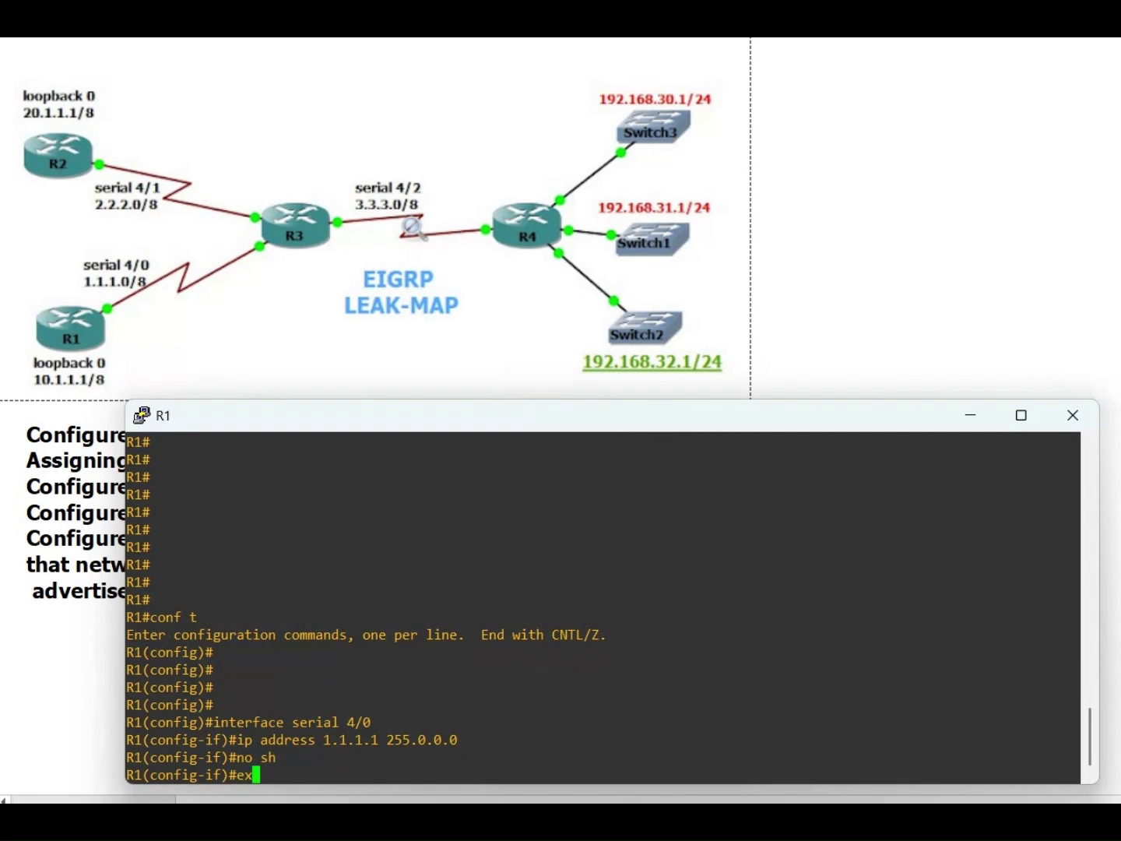
{"action": "key", "text": "Return"}
{"action": "key", "text": "Return"}
{"action": "key", "text": "Return"}
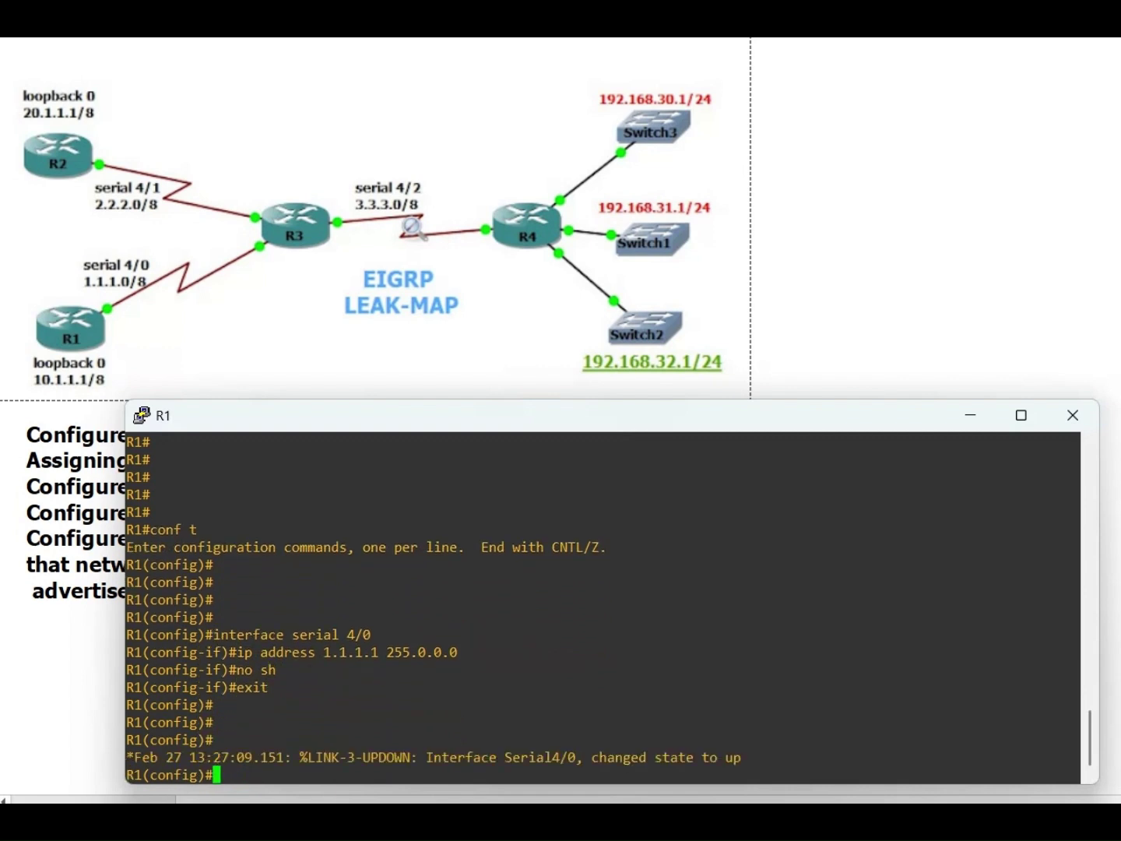
{"action": "key", "text": "Return"}
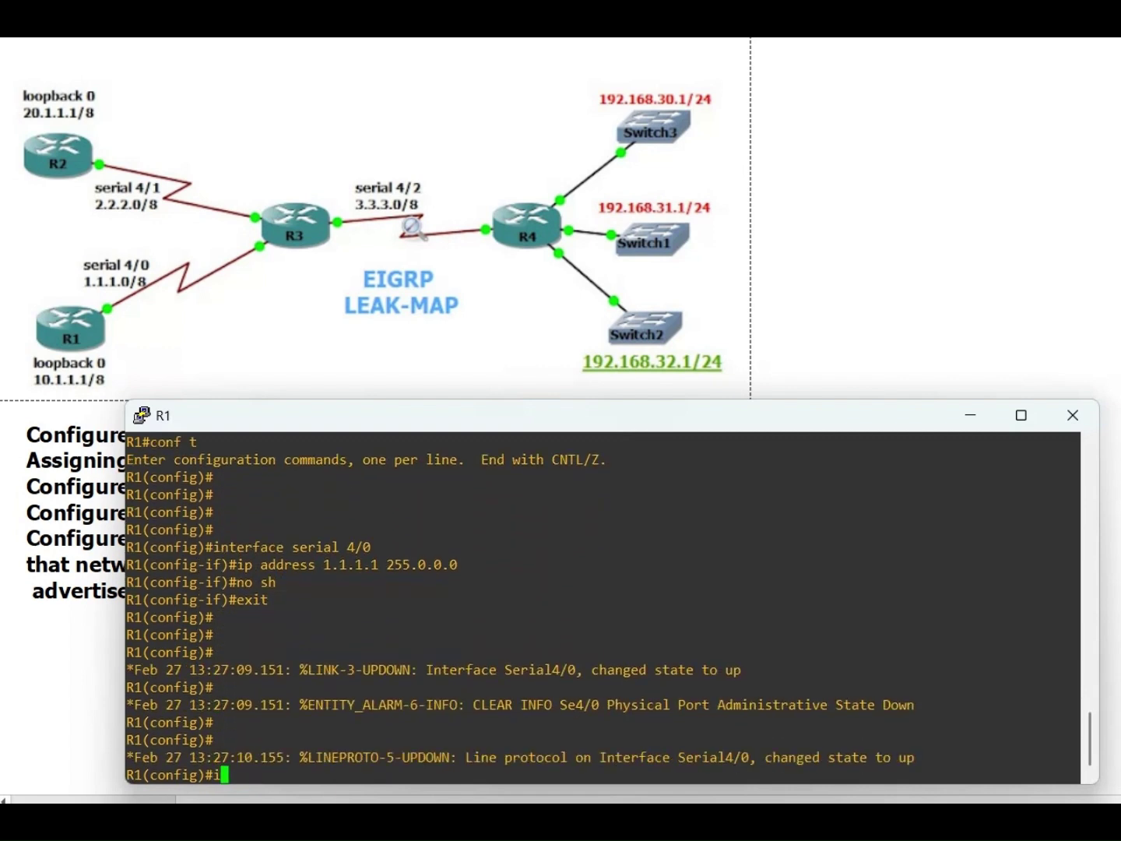
Create interface loopback 1 on R1 and assign it IP address 10.1.1.1 with mask 255.255.255.0
{"action": "type", "text": "int"}
{"action": "key", "text": "Tab"}
{"action": "type", "text": "l"}
{"action": "key", "text": "Tab"}
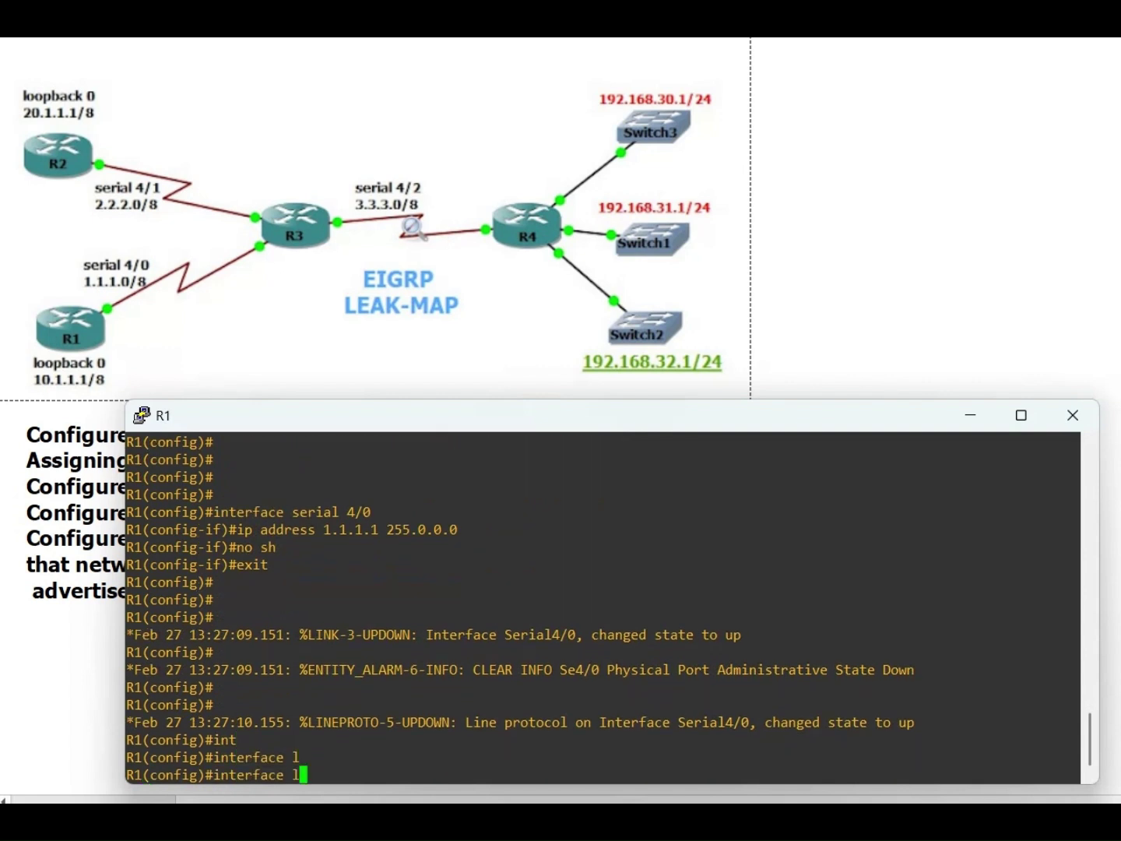
{"action": "type", "text": "o"}
{"action": "key", "text": "Tab"}
{"action": "type", "text": "1"}
{"action": "key", "text": "Return"}
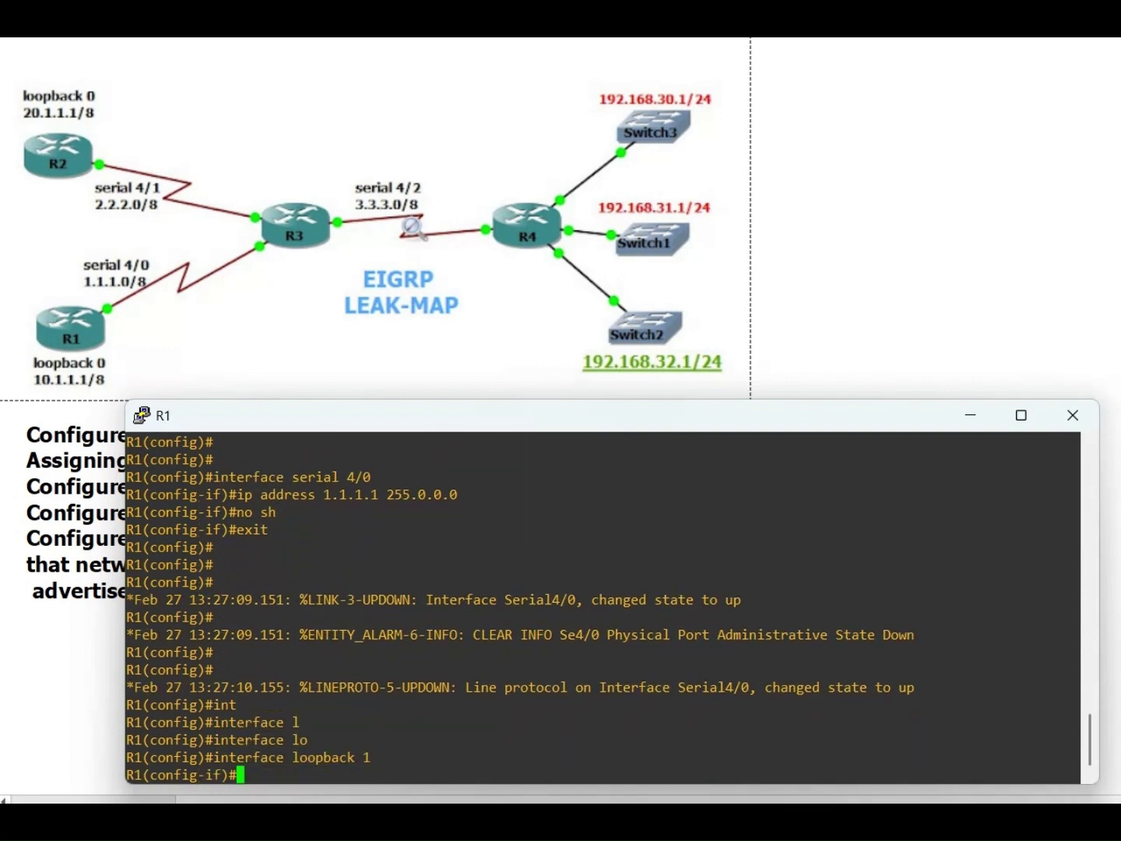
{"action": "type", "text": "ip address 10"}
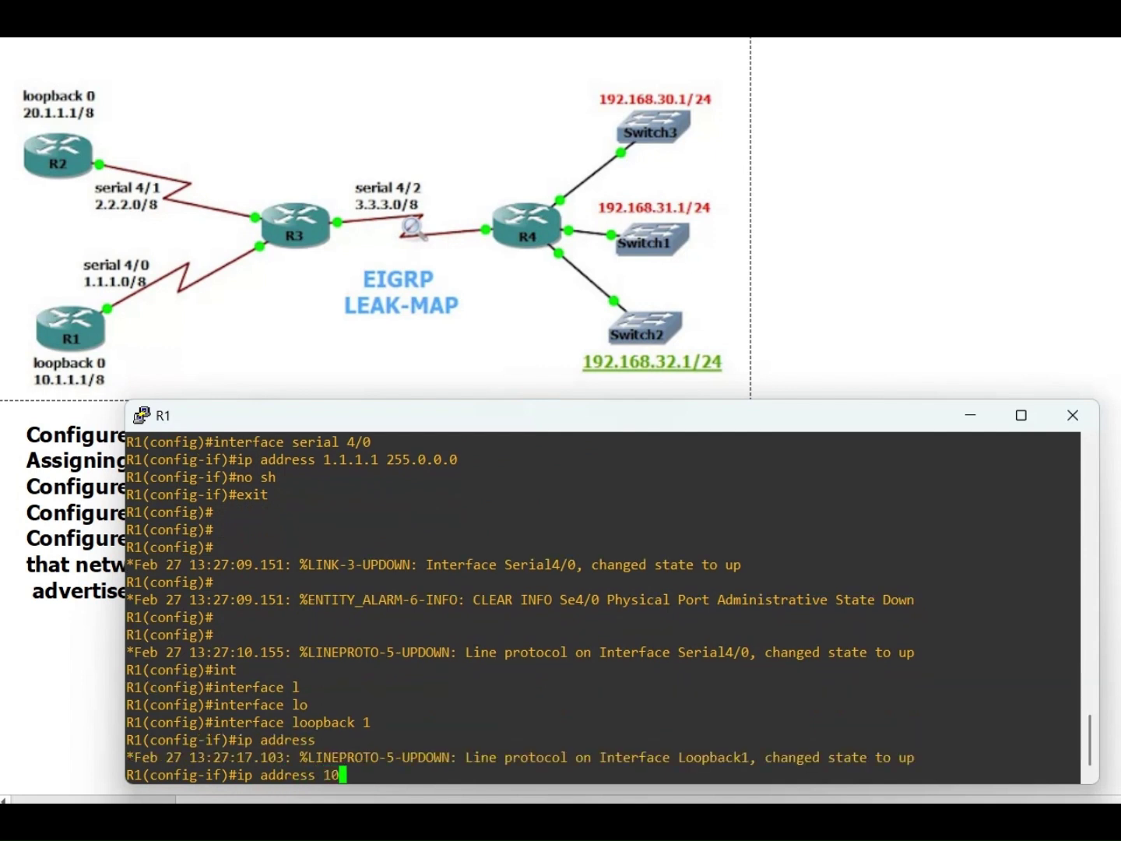
{"action": "type", "text": ".1.1.1 255.255.5"}
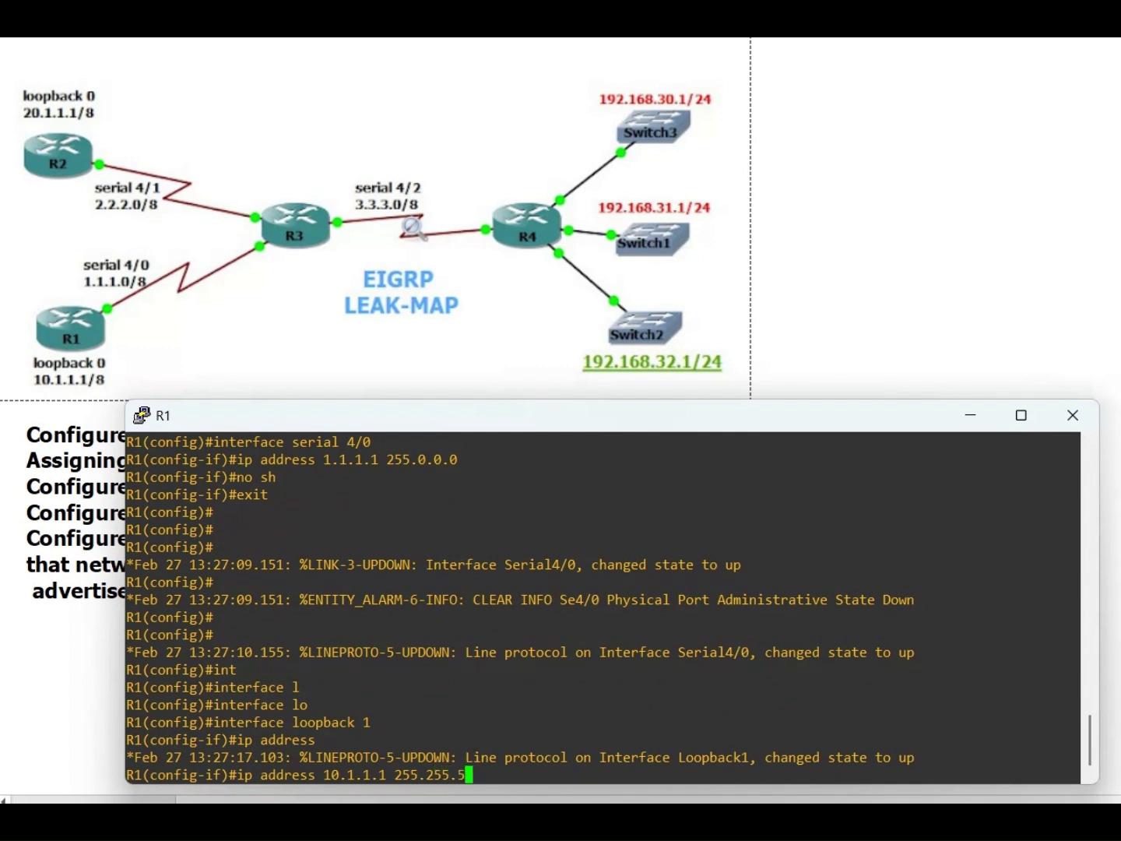
{"action": "key", "text": "BackSpace"}
{"action": "type", "text": "25"}
{"action": "type", "text": "5.0"}
{"action": "key", "text": "Return"}
Enable loopback 1 on R1 with no shutdown and leave its interface configuration
{"action": "type", "text": "no sh"}
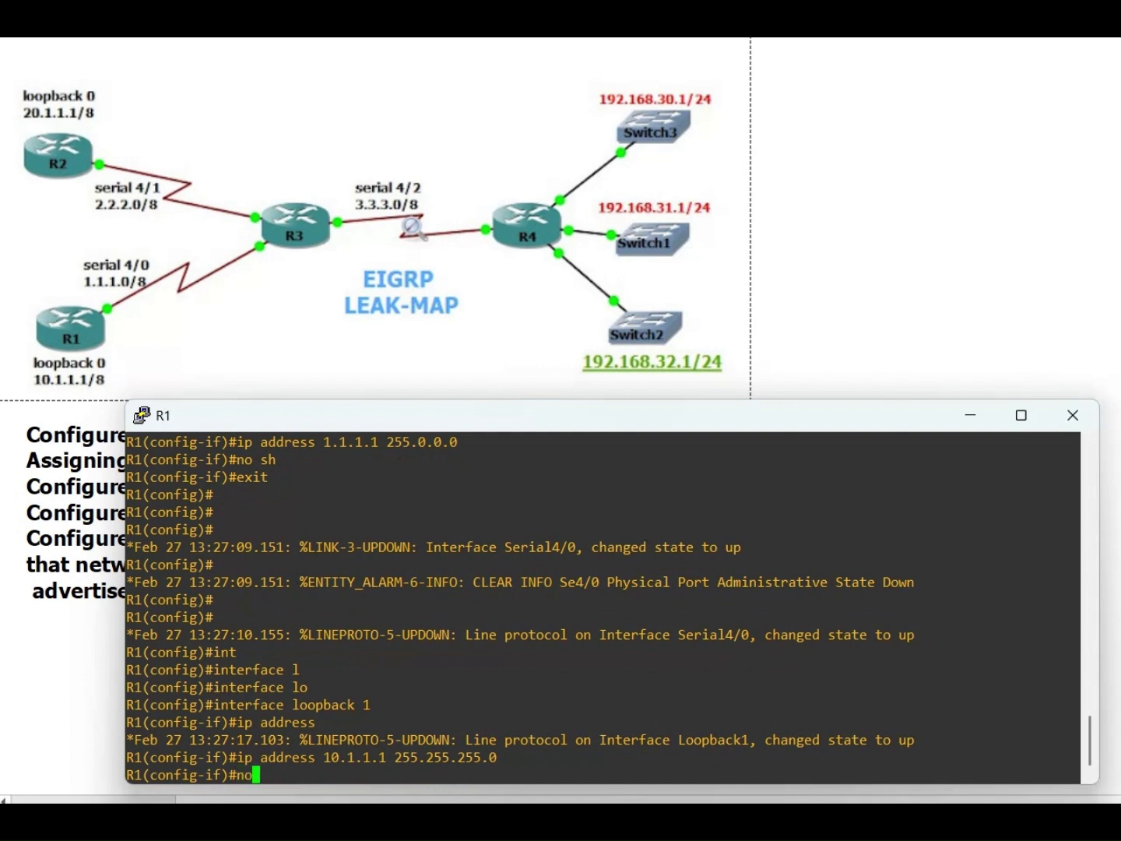
{"action": "key", "text": "Tab"}
{"action": "key", "text": "Return"}
{"action": "type", "text": "exit"}
{"action": "key", "text": "Return"}
{"action": "key", "text": "Return"}
{"action": "key", "text": "Return"}
{"action": "key", "text": "Return"}
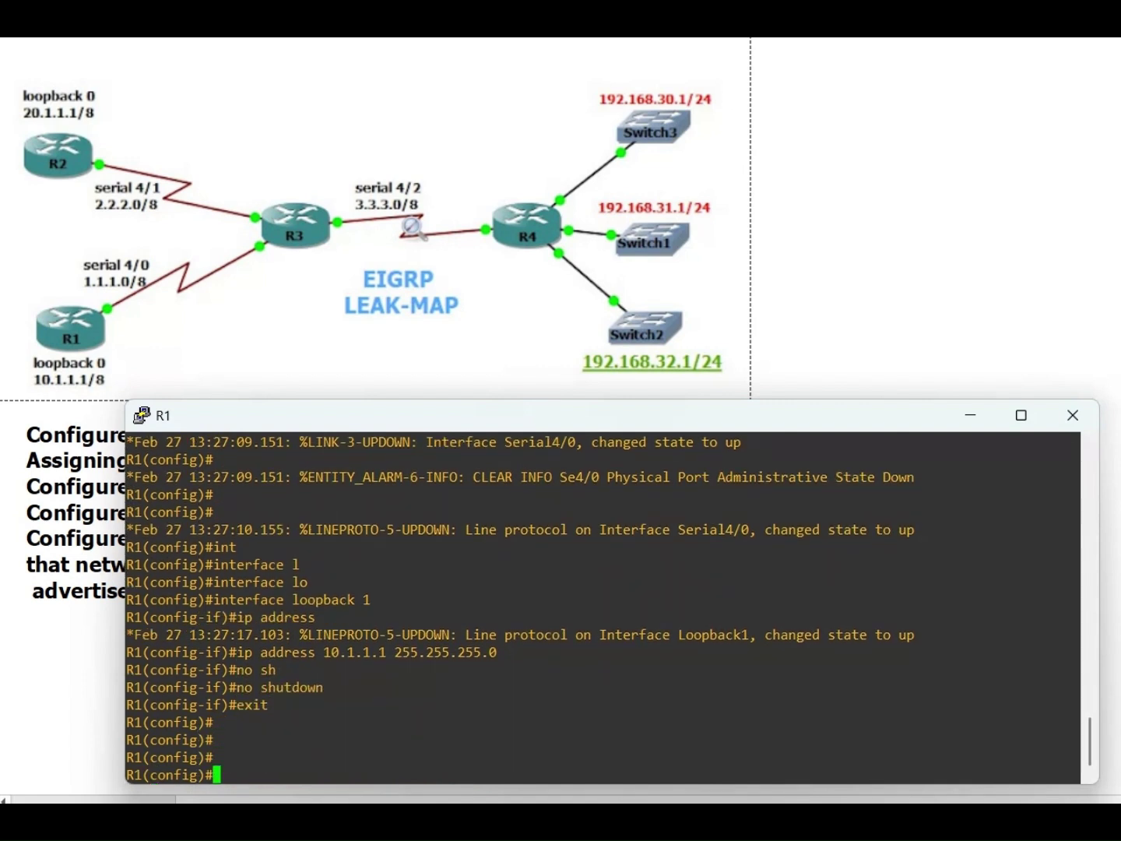
Switch to R2's console and enter global configuration mode there
{"action": "key", "text": "alt+Tab"}
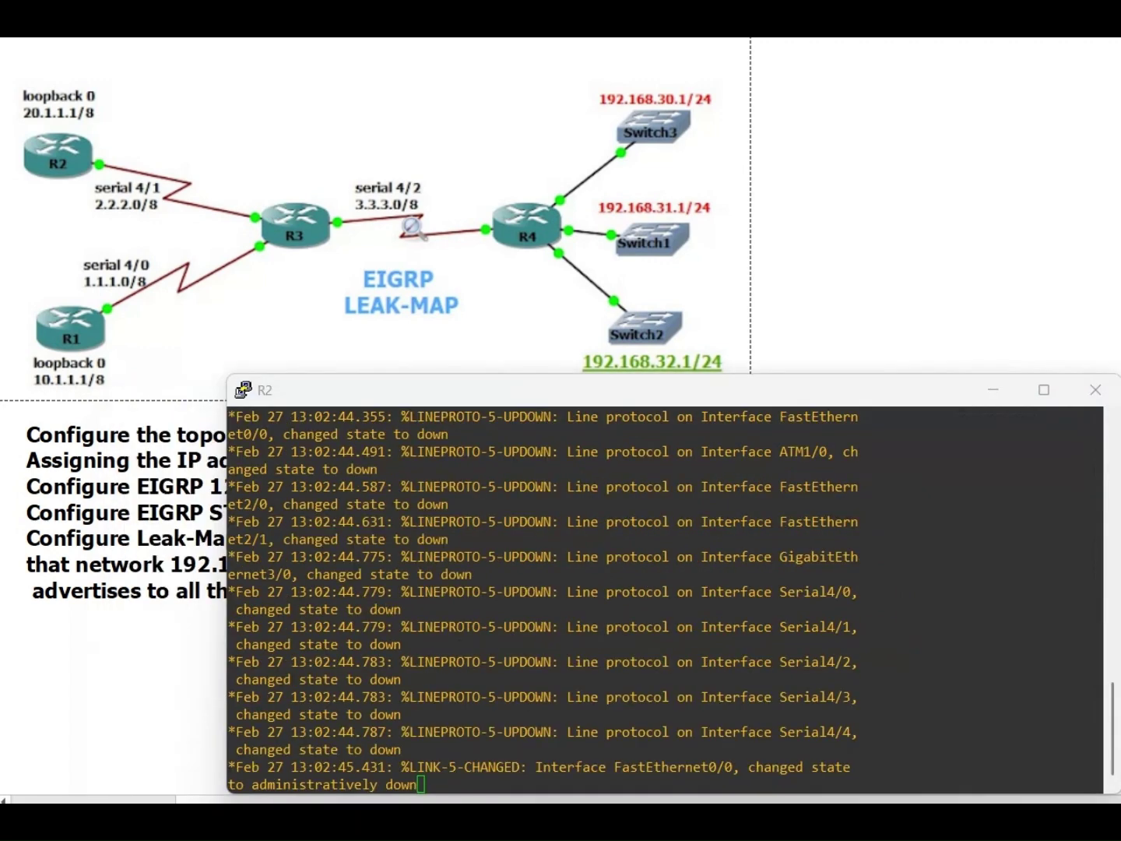
{"action": "key", "text": "Return"}
{"action": "key", "text": "Return"}
{"action": "key", "text": "Return"}
{"action": "key", "text": "Return"}
{"action": "key", "text": "Return"}
{"action": "key", "text": "Return"}
{"action": "key", "text": "Return"}
{"action": "key", "text": "Return"}
{"action": "key", "text": "Return"}
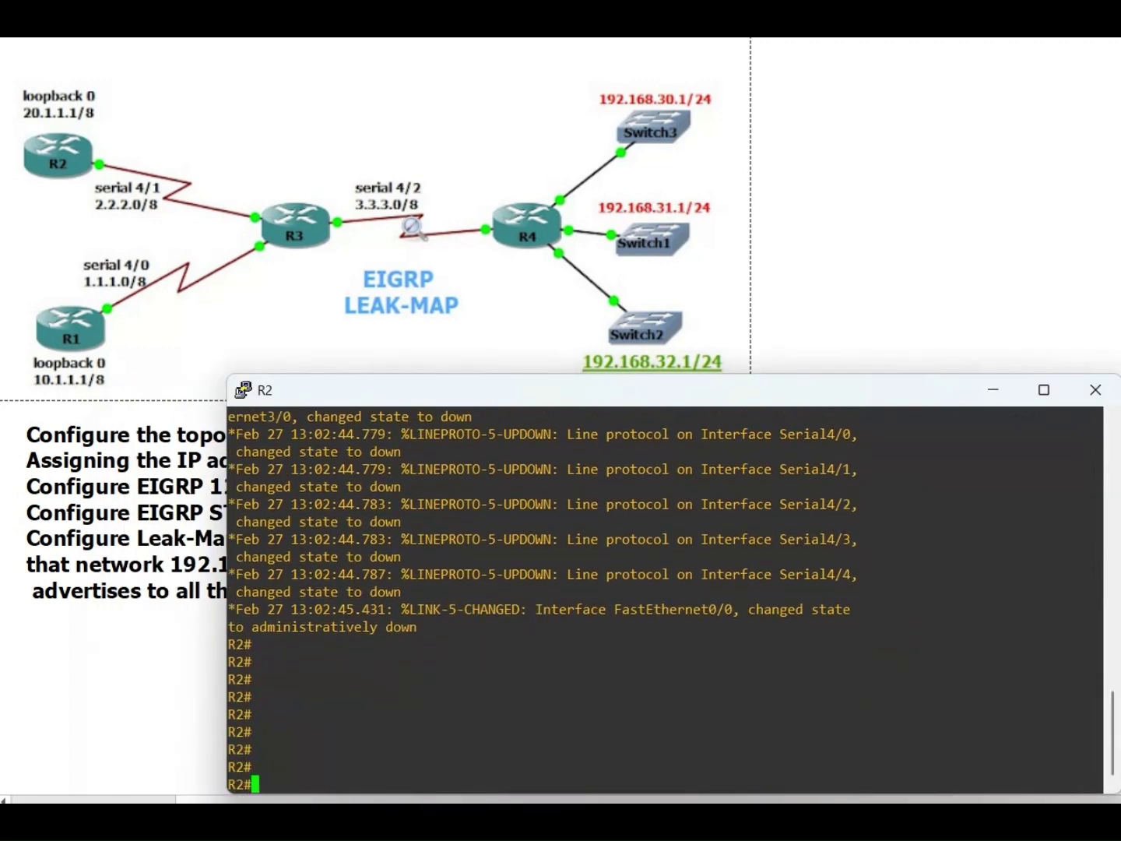
{"action": "type", "text": "conf t"}
{"action": "key", "text": "Return"}
{"action": "key", "text": "Return"}
{"action": "key", "text": "Return"}
{"action": "key", "text": "Return"}
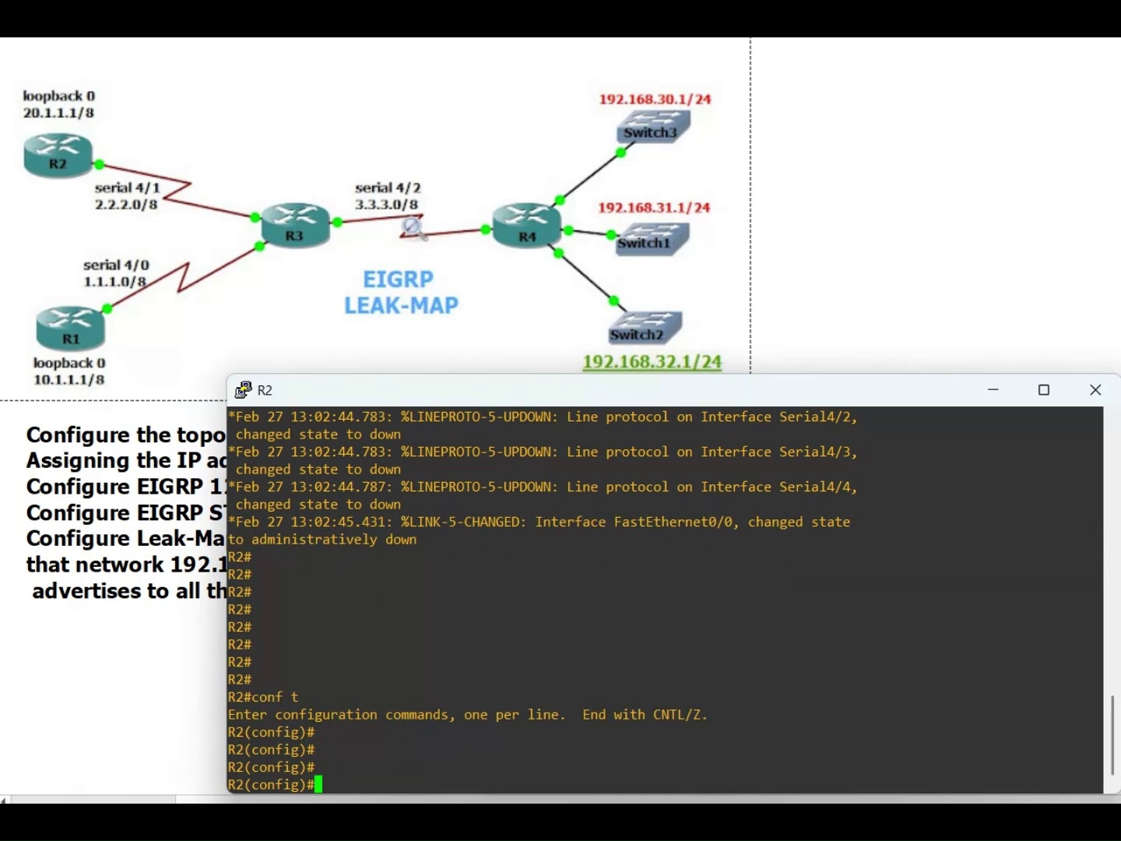
Assign IP address 2.2.2.1 with mask 255.0.0.0 to interface serial 4/1 on R2
{"action": "type", "text": "interf"}
{"action": "key", "text": "Tab"}
{"action": "type", "text": "seria"}
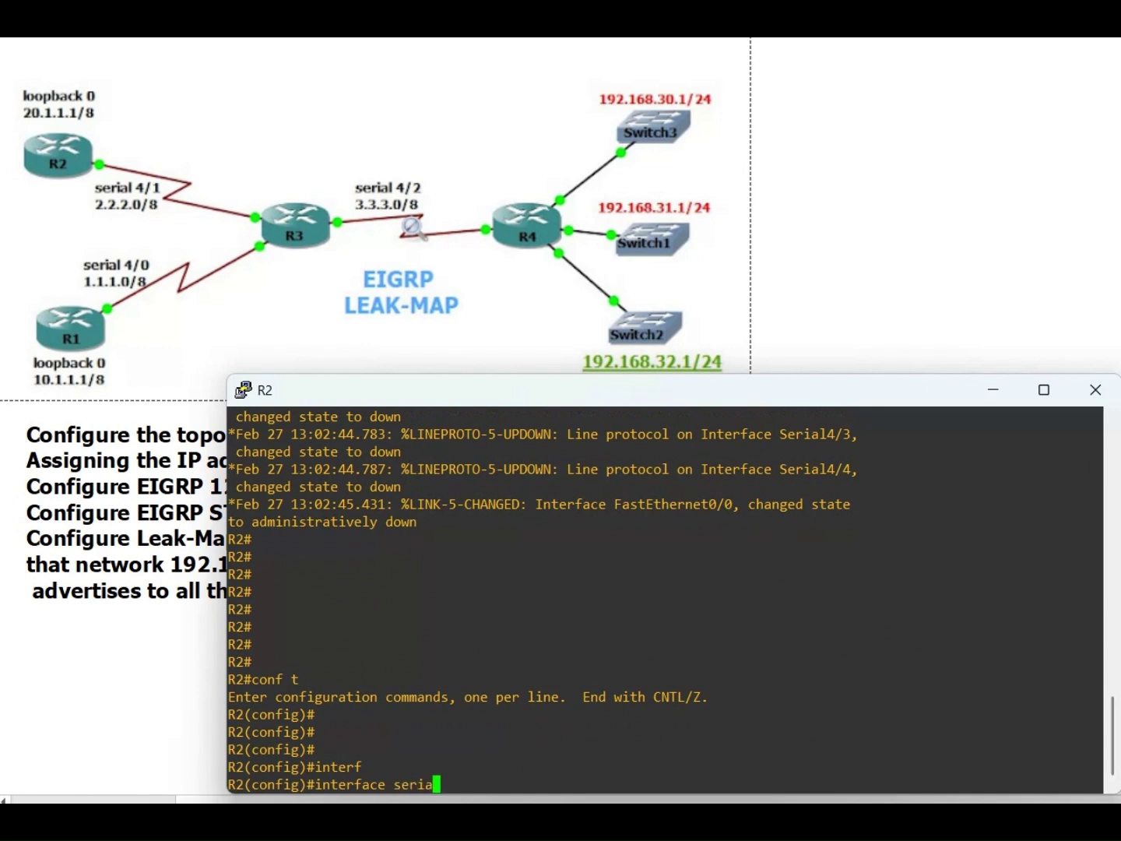
{"action": "type", "text": "l 4/1"}
{"action": "key", "text": "Return"}
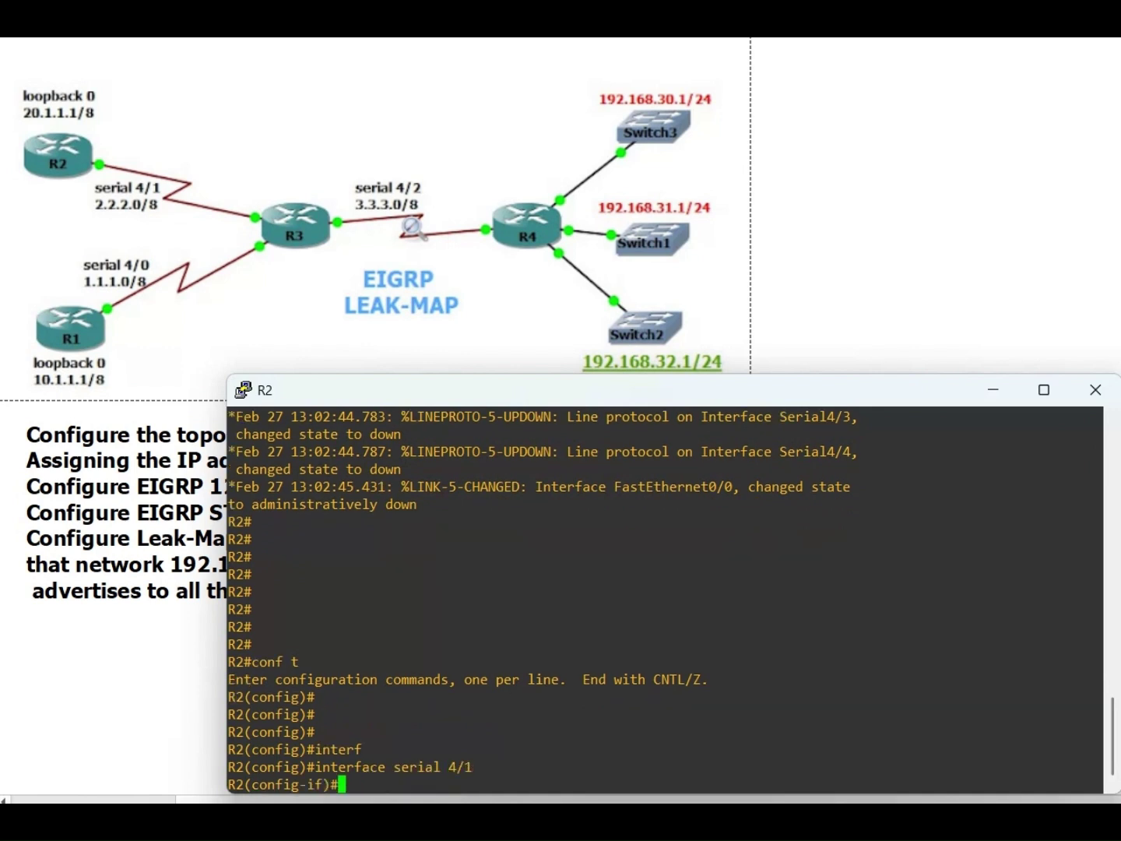
{"action": "type", "text": "ip address 2.2.2"}
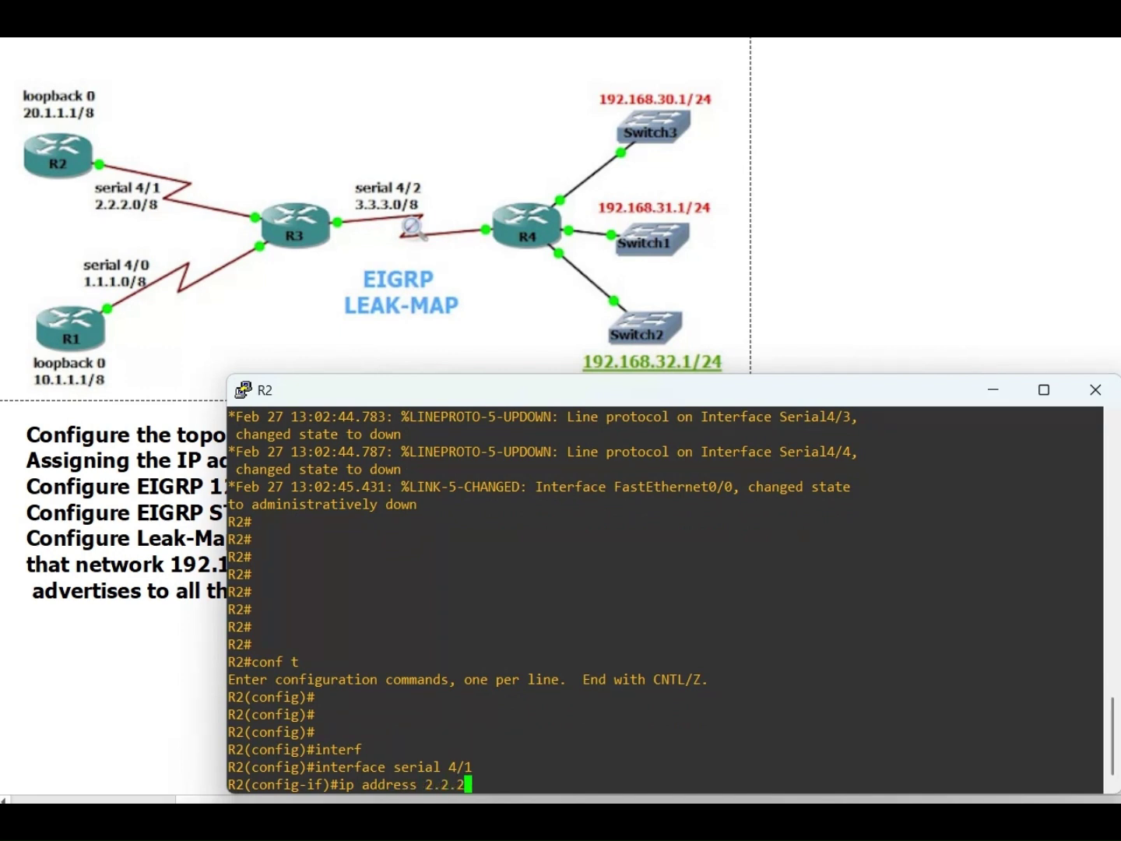
{"action": "type", "text": ".1 255.0.0.0"}
{"action": "key", "text": "Return"}
Enable serial 4/1 on R2 with no shutdown and return to global configuration mode
{"action": "type", "text": "no sh"}
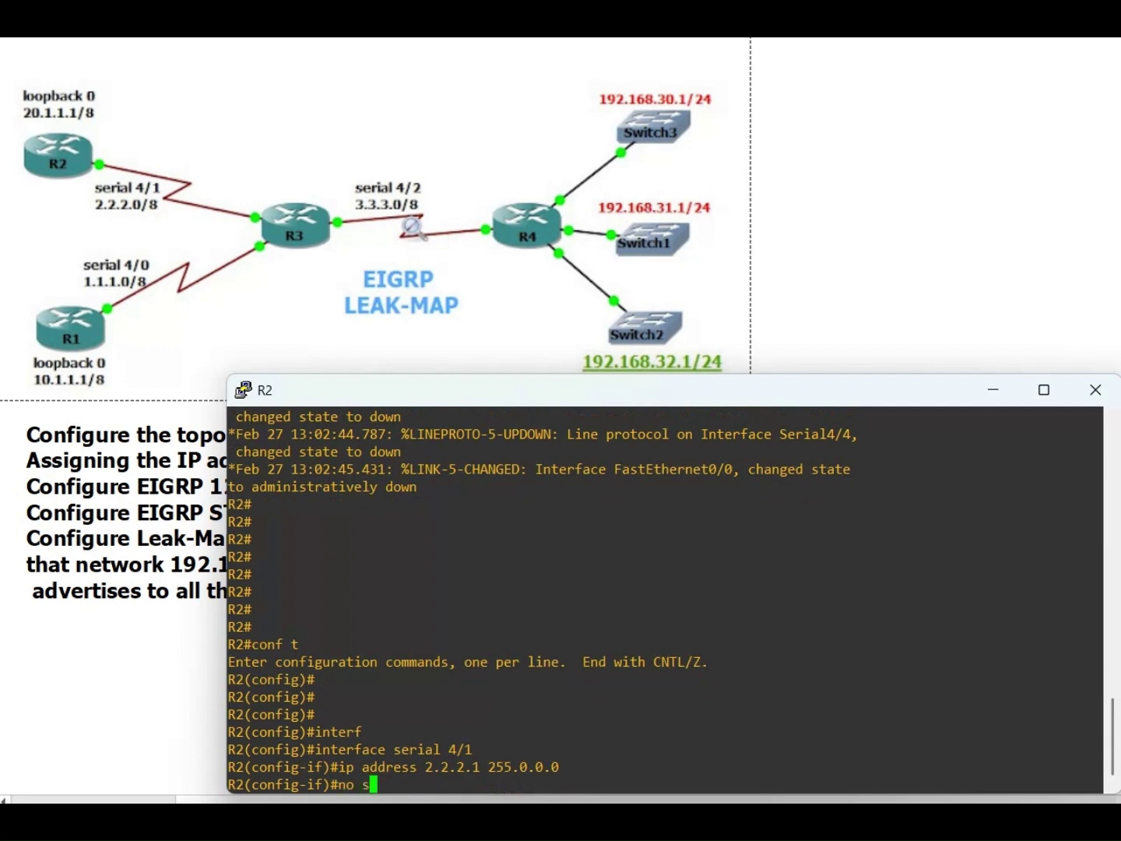
{"action": "key", "text": "Tab"}
{"action": "key", "text": "Return"}
{"action": "type", "text": "exit"}
{"action": "key", "text": "Return"}
{"action": "key", "text": "Return"}
{"action": "key", "text": "Return"}
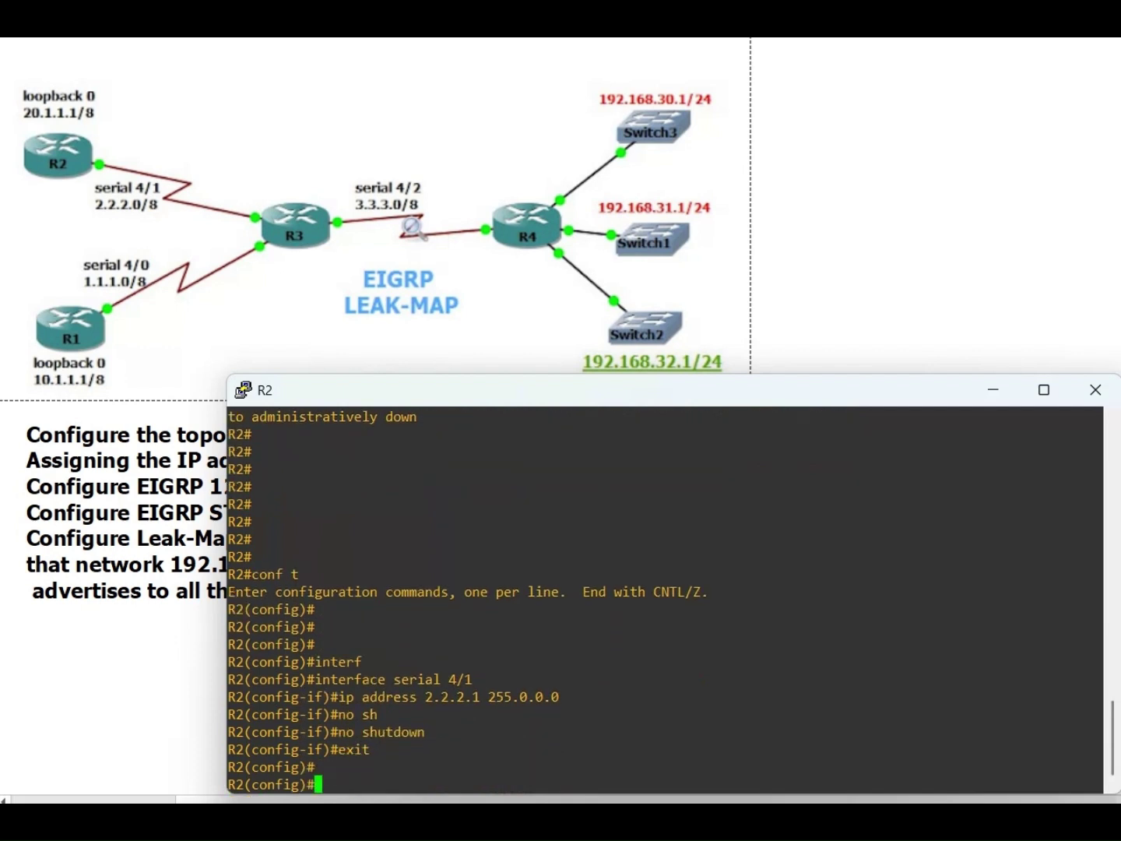
Create interface loopback 1 on R2 and assign it IP address 20.1.1.1 with mask 255.255.255.0
{"action": "type", "text": "int"}
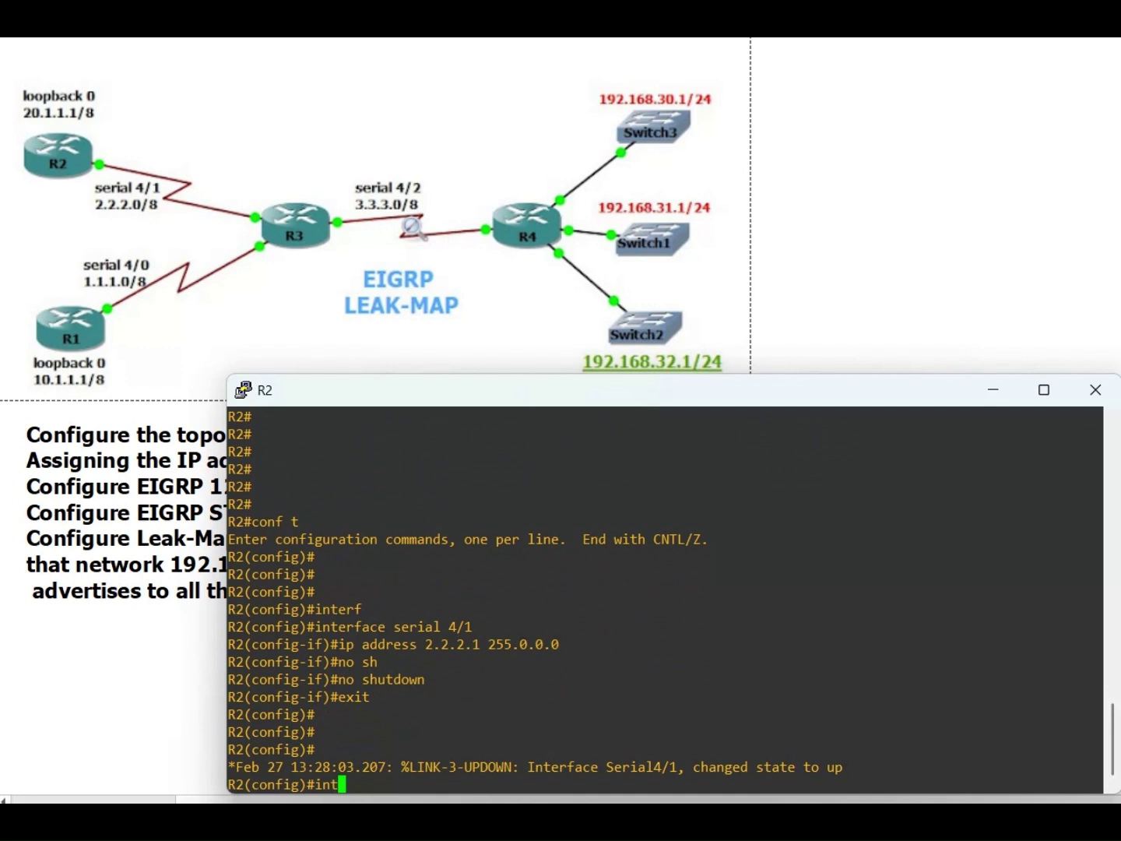
{"action": "key", "text": "Tab"}
{"action": "type", "text": "loo"}
{"action": "key", "text": "Tab"}
{"action": "type", "text": "1"}
{"action": "key", "text": "Return"}
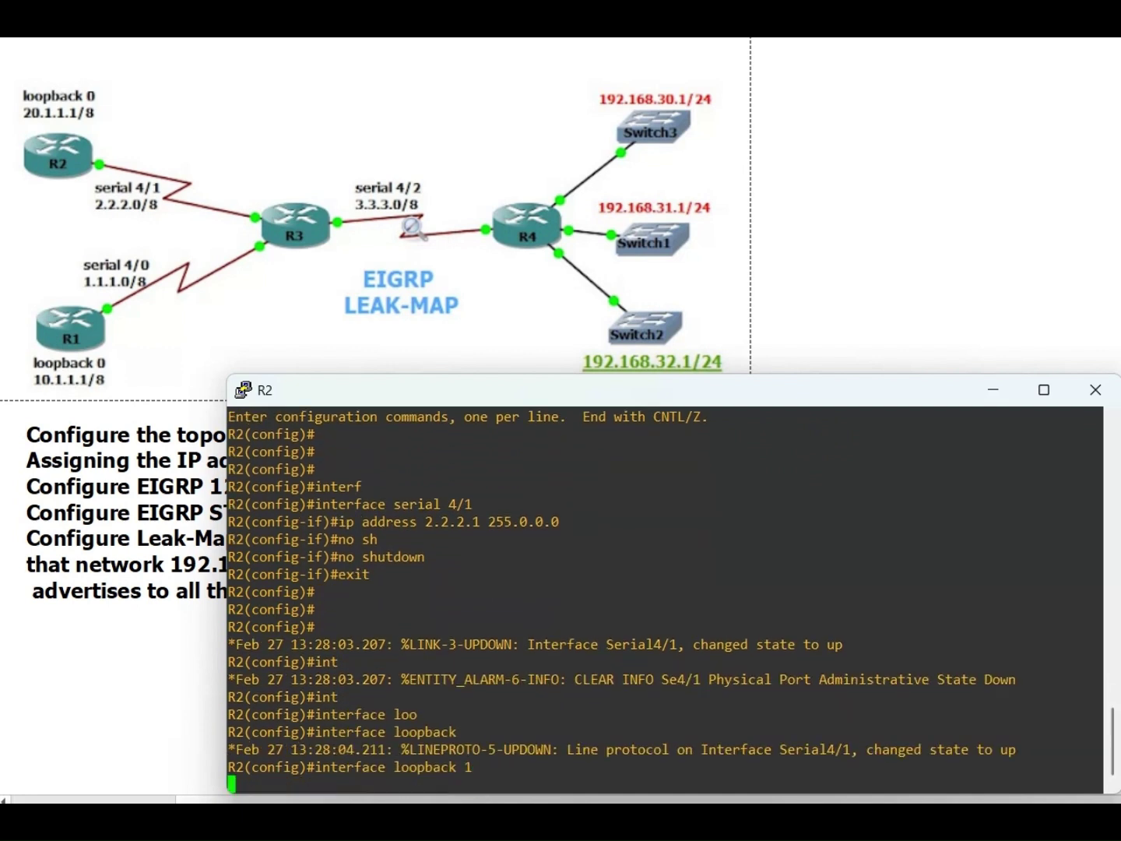
{"action": "type", "text": "ip addre"}
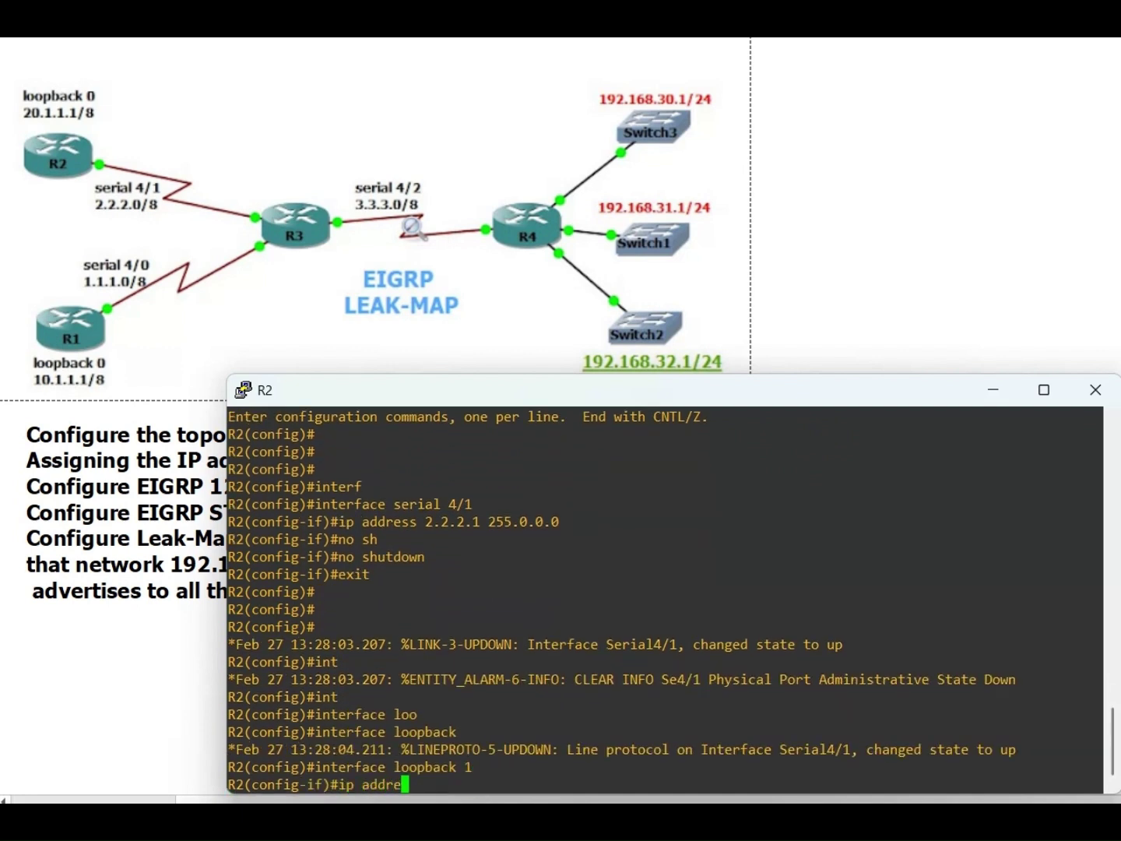
{"action": "type", "text": "ss 20.1"}
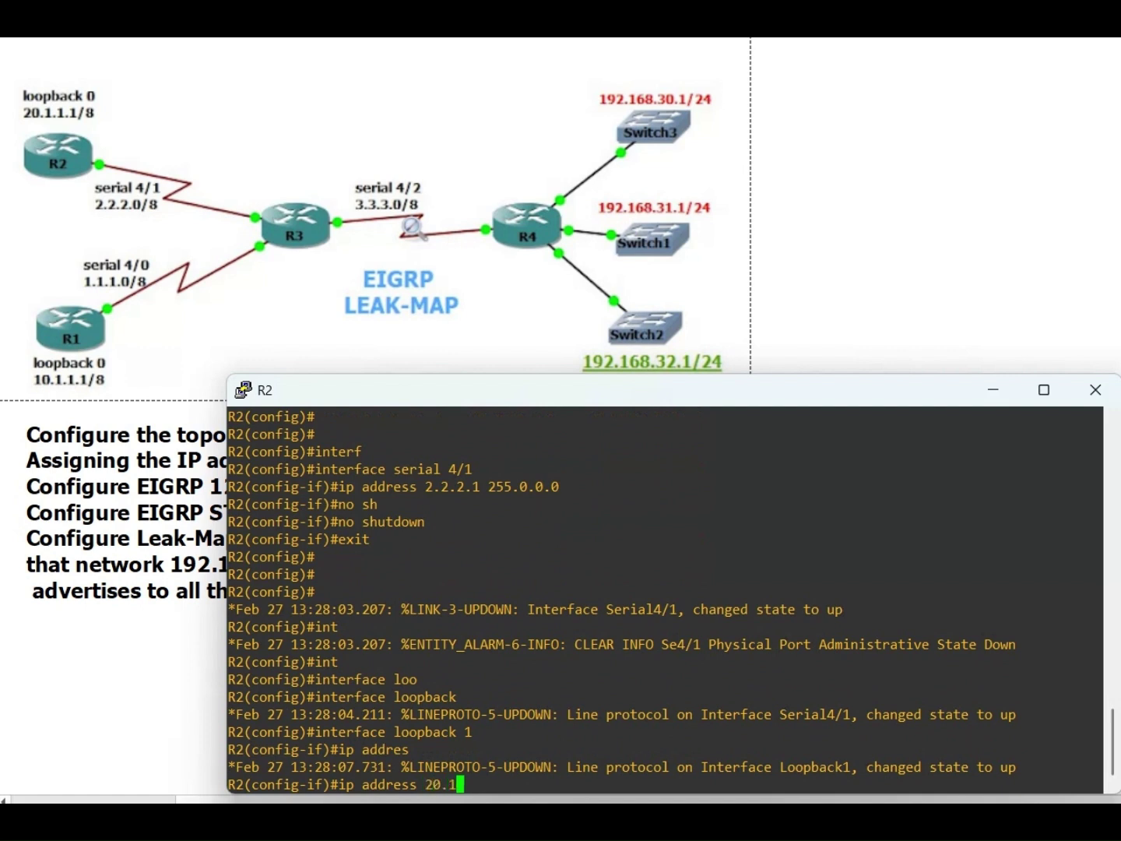
{"action": "type", "text": ".1.1 255.255.255.0"}
{"action": "key", "text": "Return"}
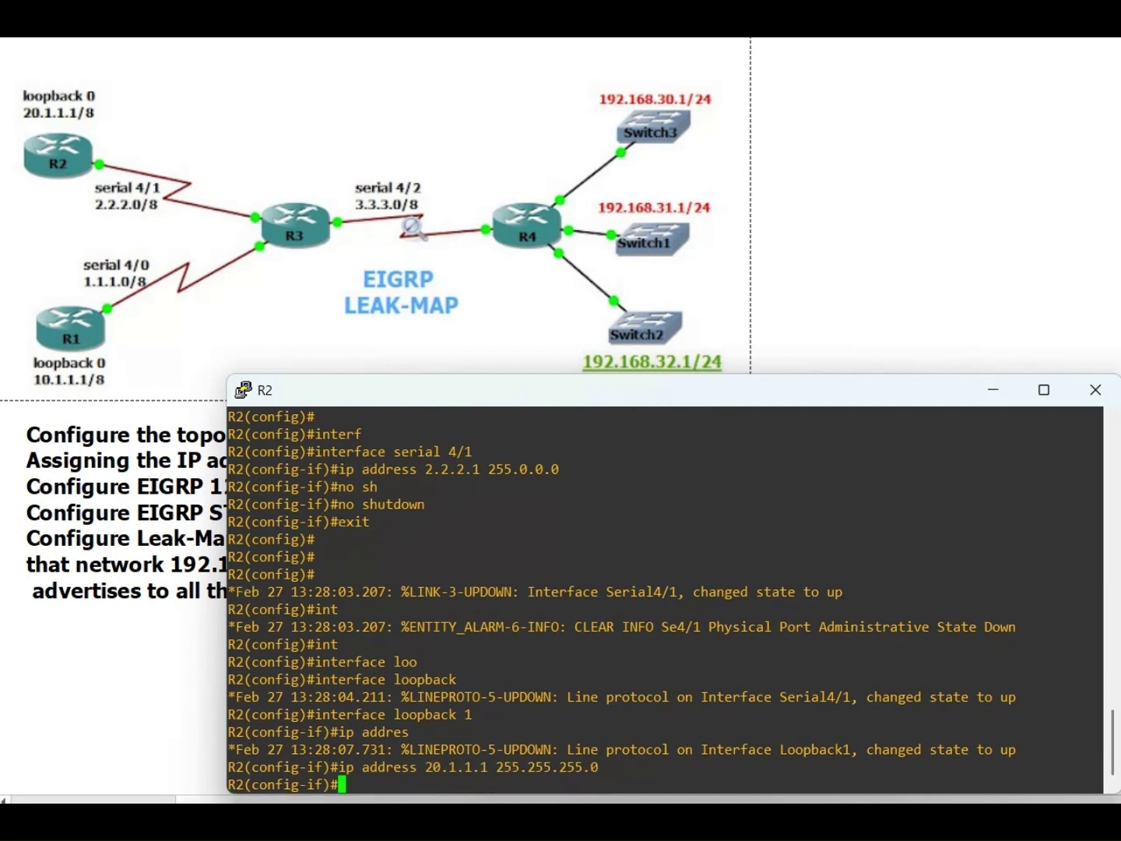
Enable loopback 1 on R2 with no shutdown and leave its interface configuration
{"action": "type", "text": "no sh"}
{"action": "key", "text": "Tab"}
{"action": "key", "text": "Return"}
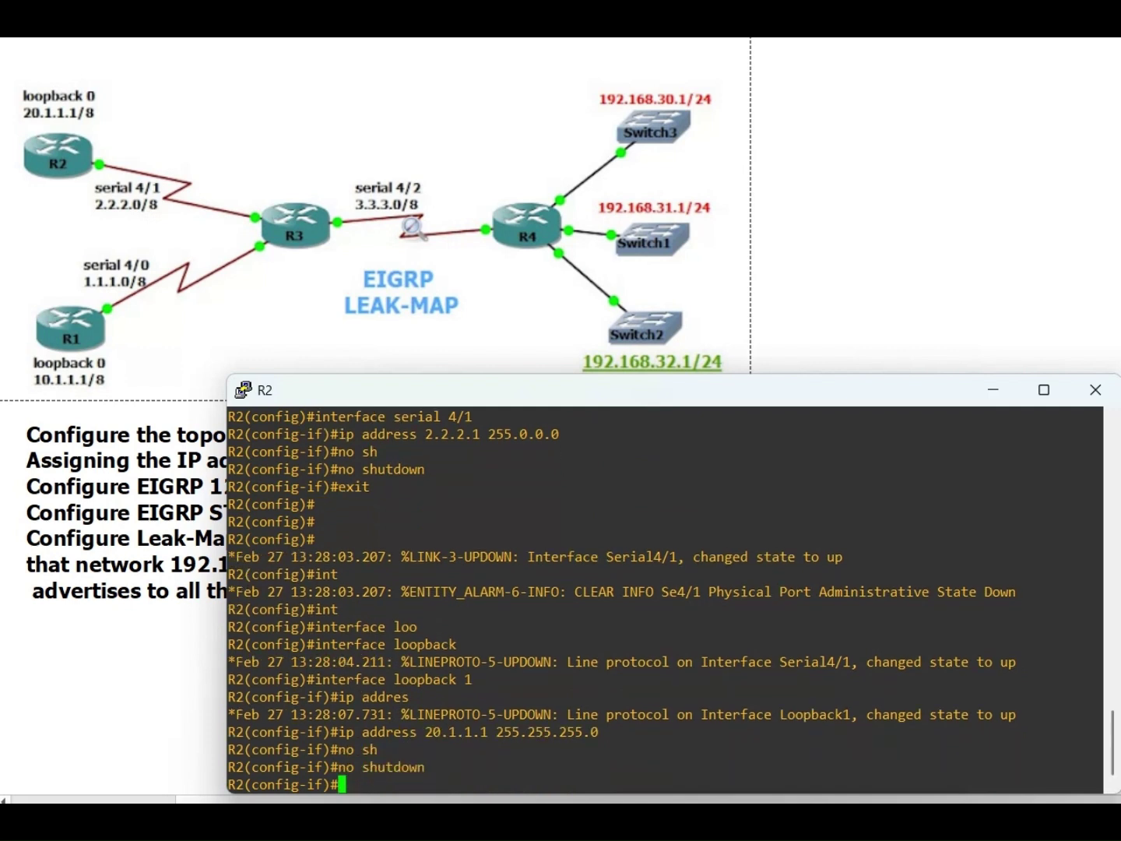
{"action": "type", "text": "exit"}
{"action": "key", "text": "Return"}
{"action": "key", "text": "Return"}
{"action": "key", "text": "Return"}
{"action": "key", "text": "Return"}
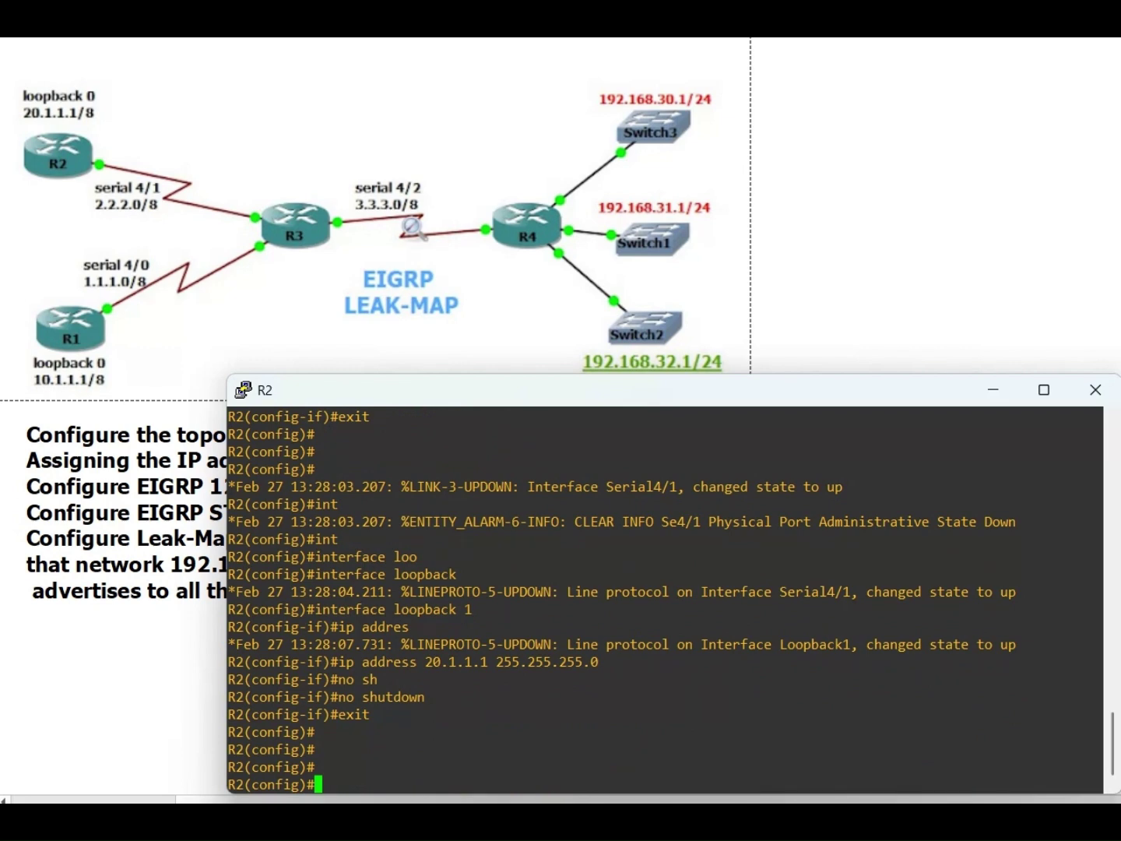
Switch to the R3 console and enter global configuration mode
{"action": "key", "text": "alt+Tab"}
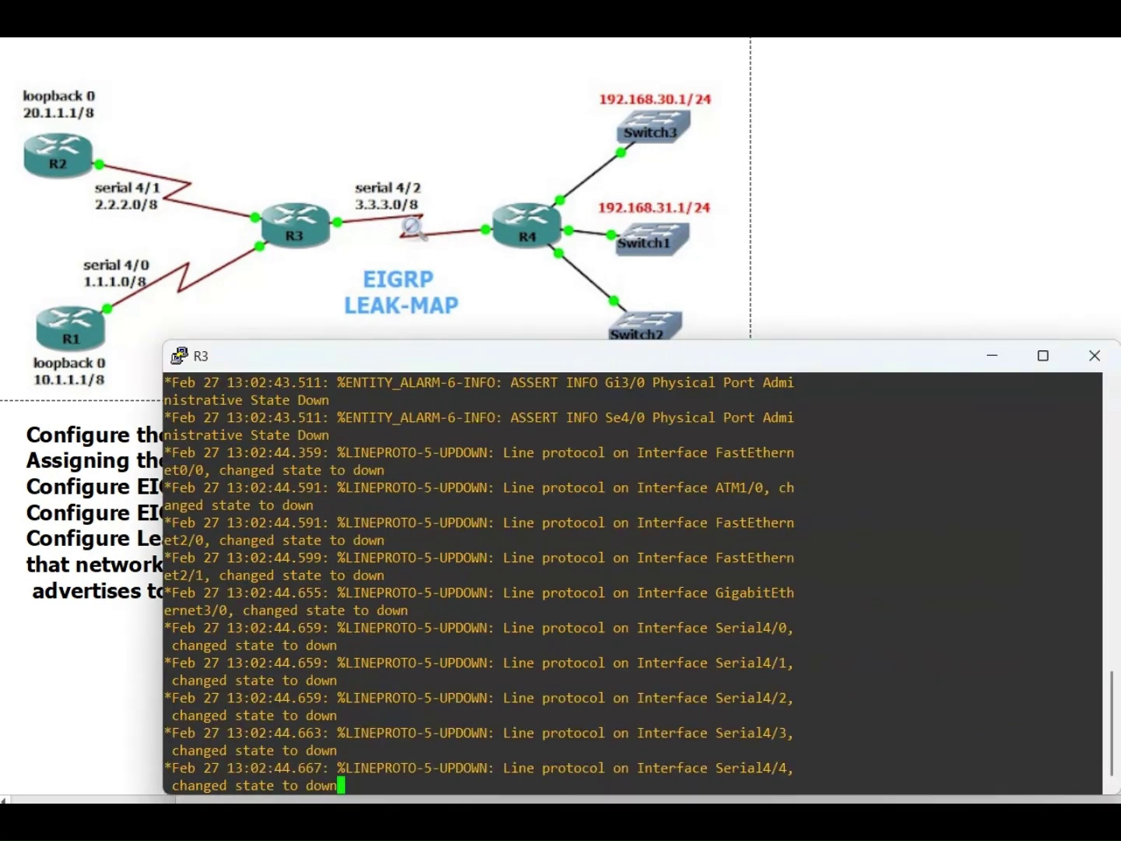
{"action": "key", "text": "Return"}
{"action": "key", "text": "Return"}
{"action": "key", "text": "Return"}
{"action": "key", "text": "Return"}
{"action": "key", "text": "Return"}
{"action": "key", "text": "Return"}
{"action": "key", "text": "Return"}
{"action": "type", "text": "conf t"}
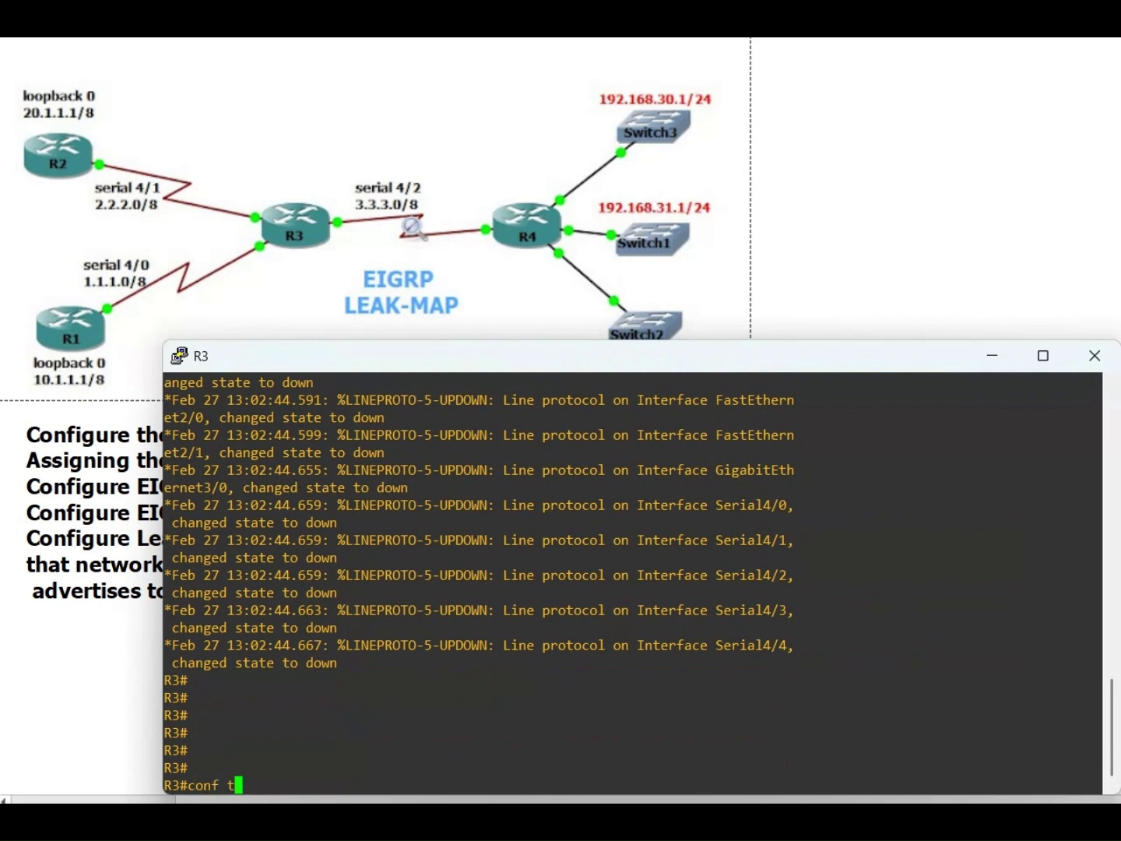
{"action": "key", "text": "Return"}
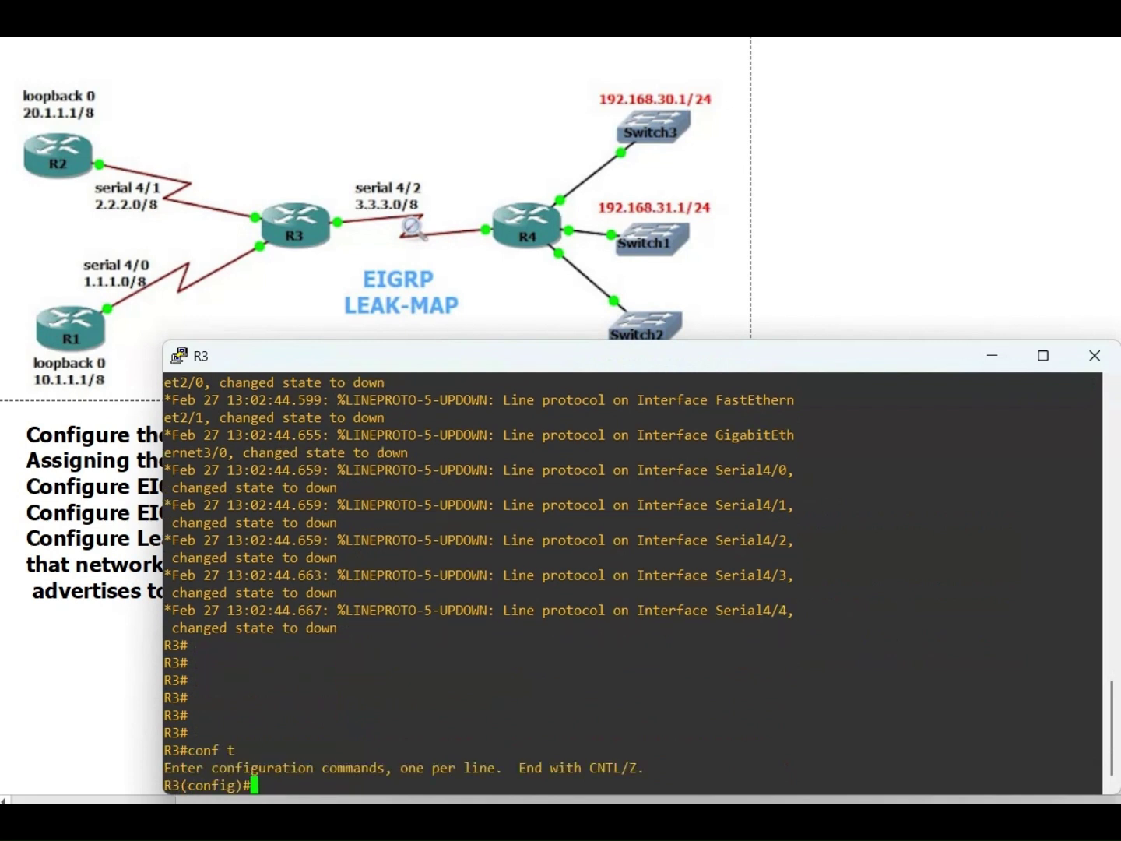
Assign IP address 1.1.1.2 with mask 255.0.0.0 to interface serial 4/0 on R3
{"action": "key", "text": "Return"}
{"action": "key", "text": "Return"}
{"action": "key", "text": "Return"}
{"action": "type", "text": "int"}
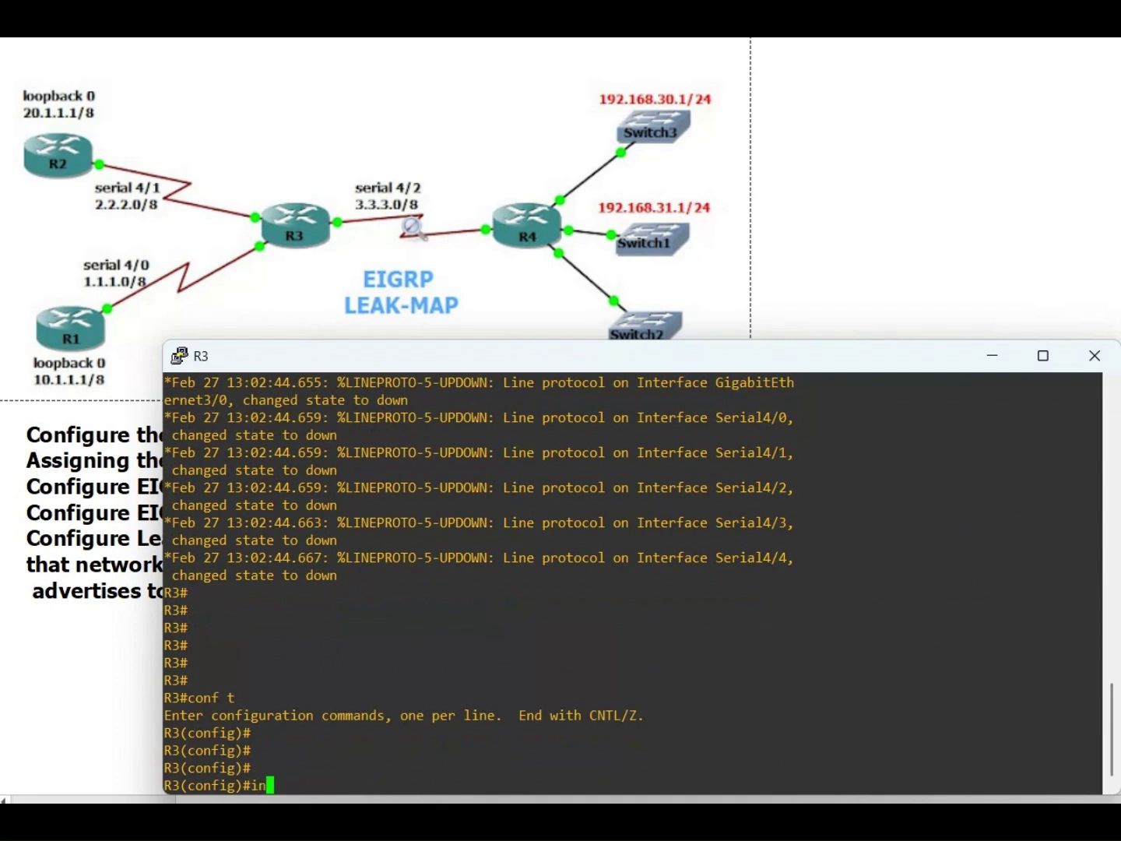
{"action": "key", "text": "Tab"}
{"action": "type", "text": "serial 4."}
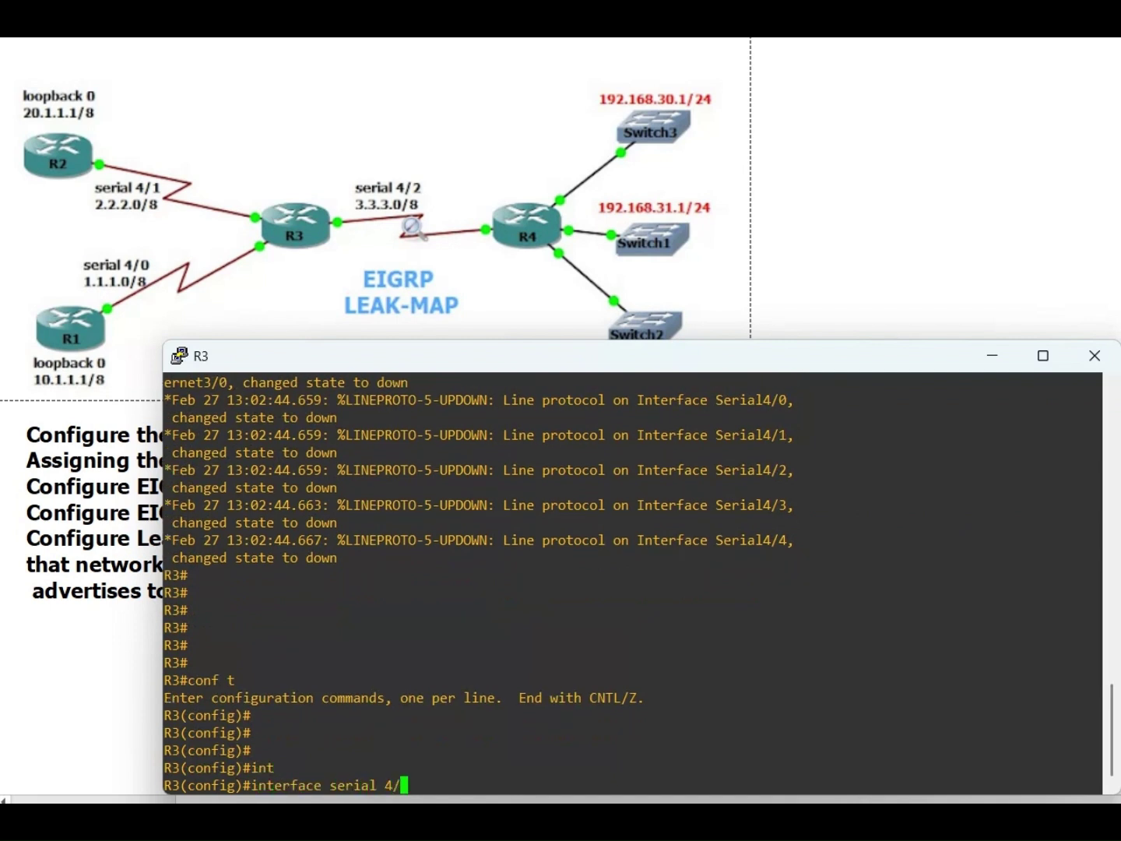
{"action": "type", "text": "0"}
{"action": "key", "text": "Return"}
{"action": "type", "text": "ip address "}
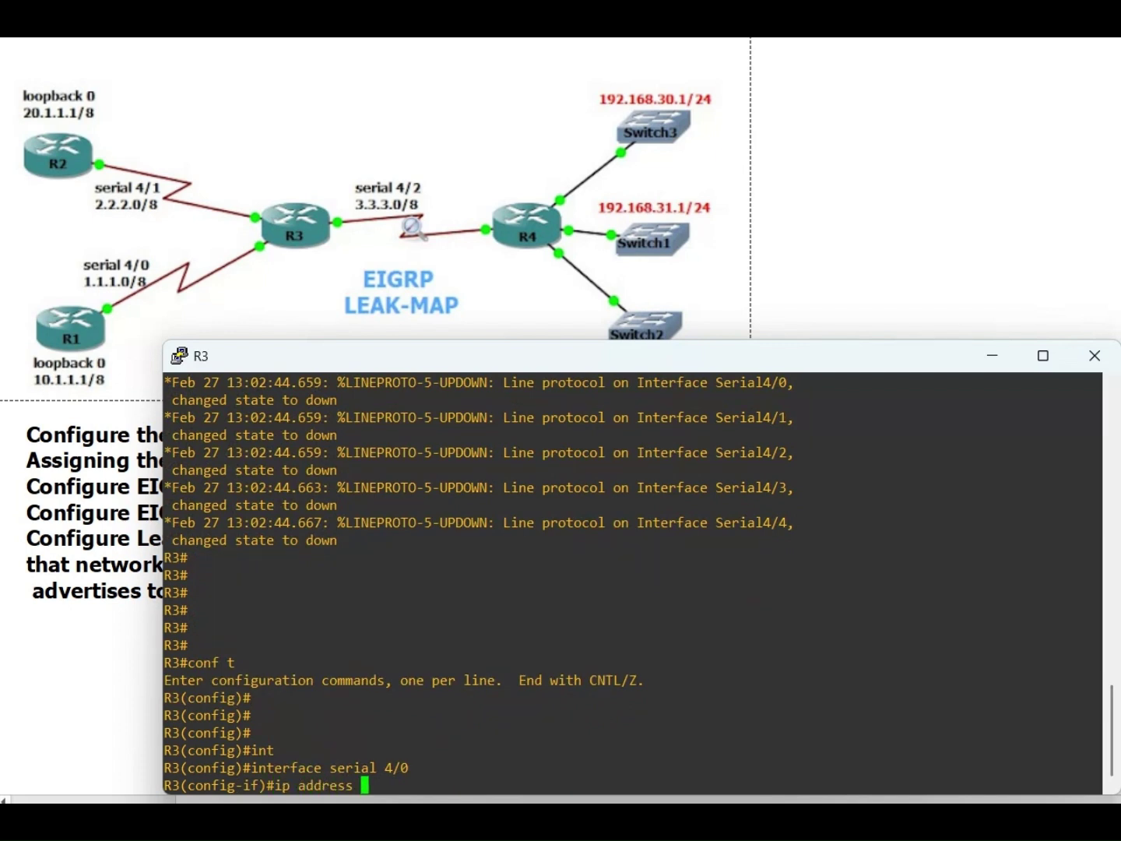
{"action": "type", "text": "1.1.1.2 255.0.0.0"}
{"action": "key", "text": "Return"}
Enable serial 4/0 on R3 with no shutdown and return to global configuration mode
{"action": "type", "text": "no sh"}
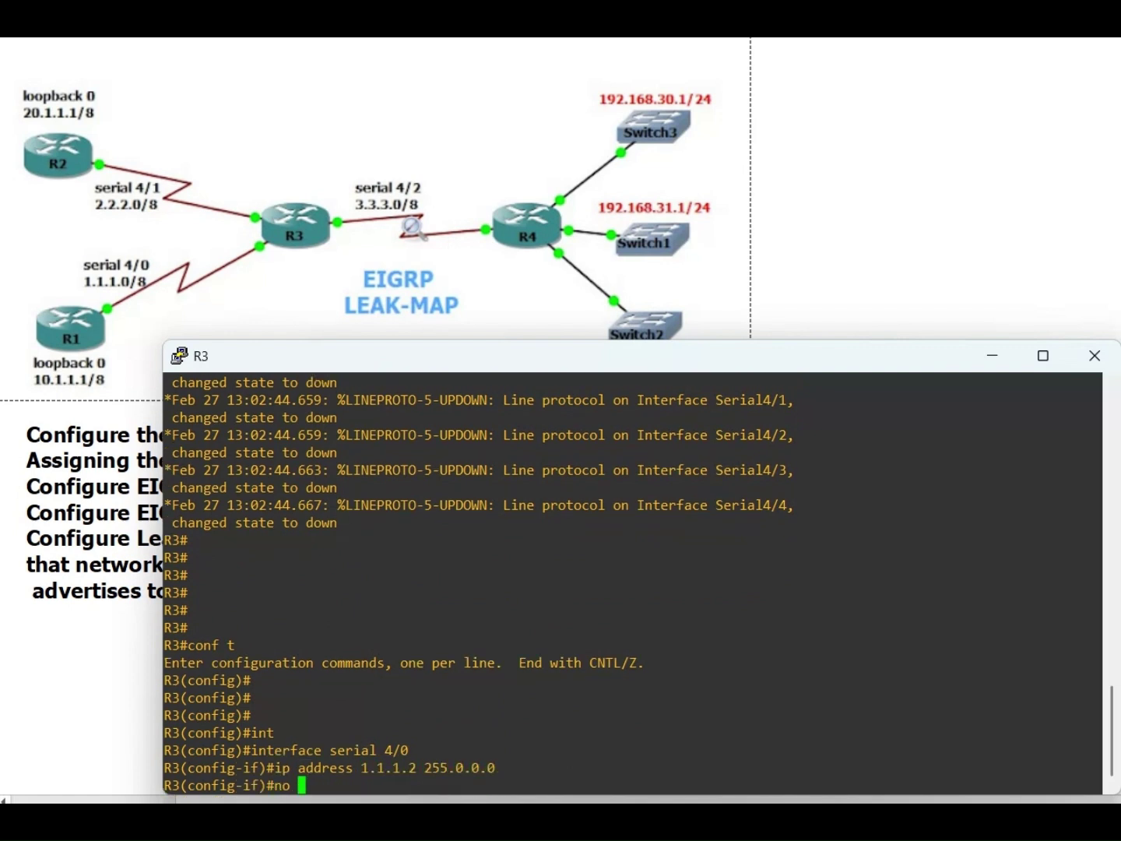
{"action": "key", "text": "Tab"}
{"action": "key", "text": "Return"}
{"action": "type", "text": "exit"}
{"action": "key", "text": "Return"}
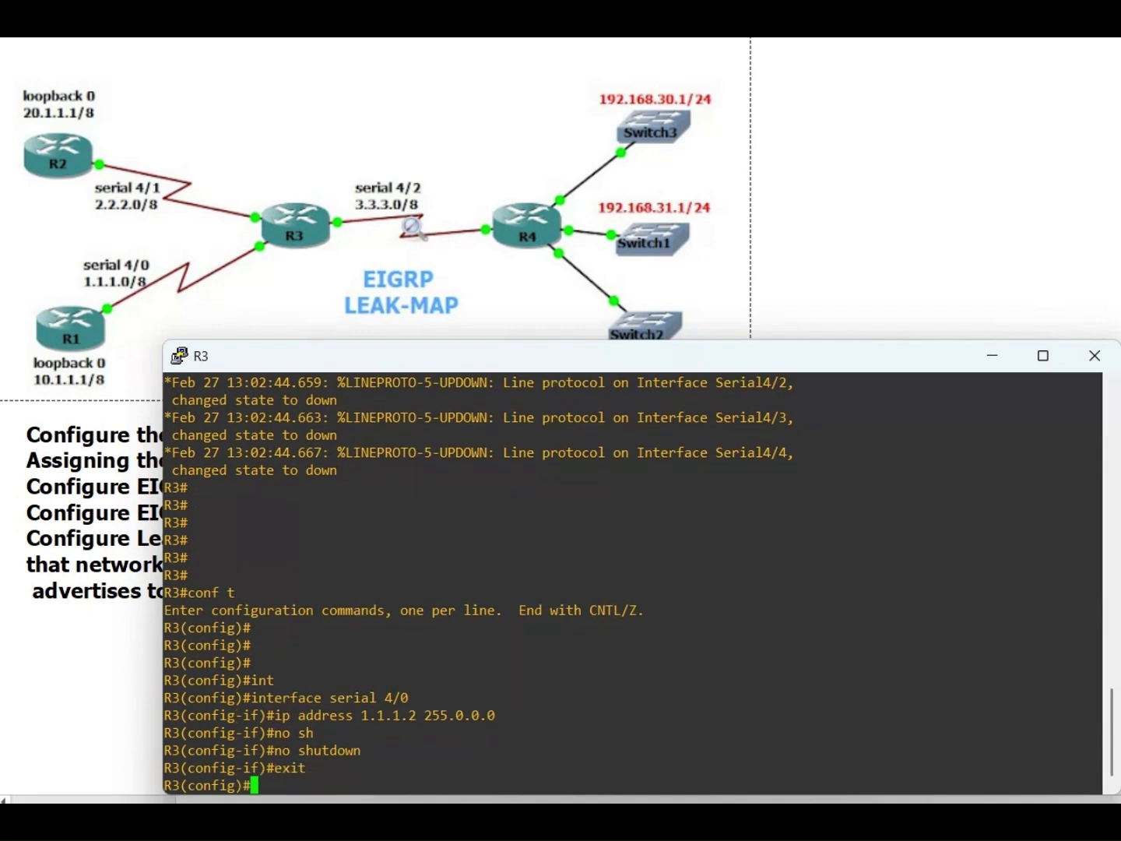
{"action": "key", "text": "Return"}
{"action": "key", "text": "Return"}
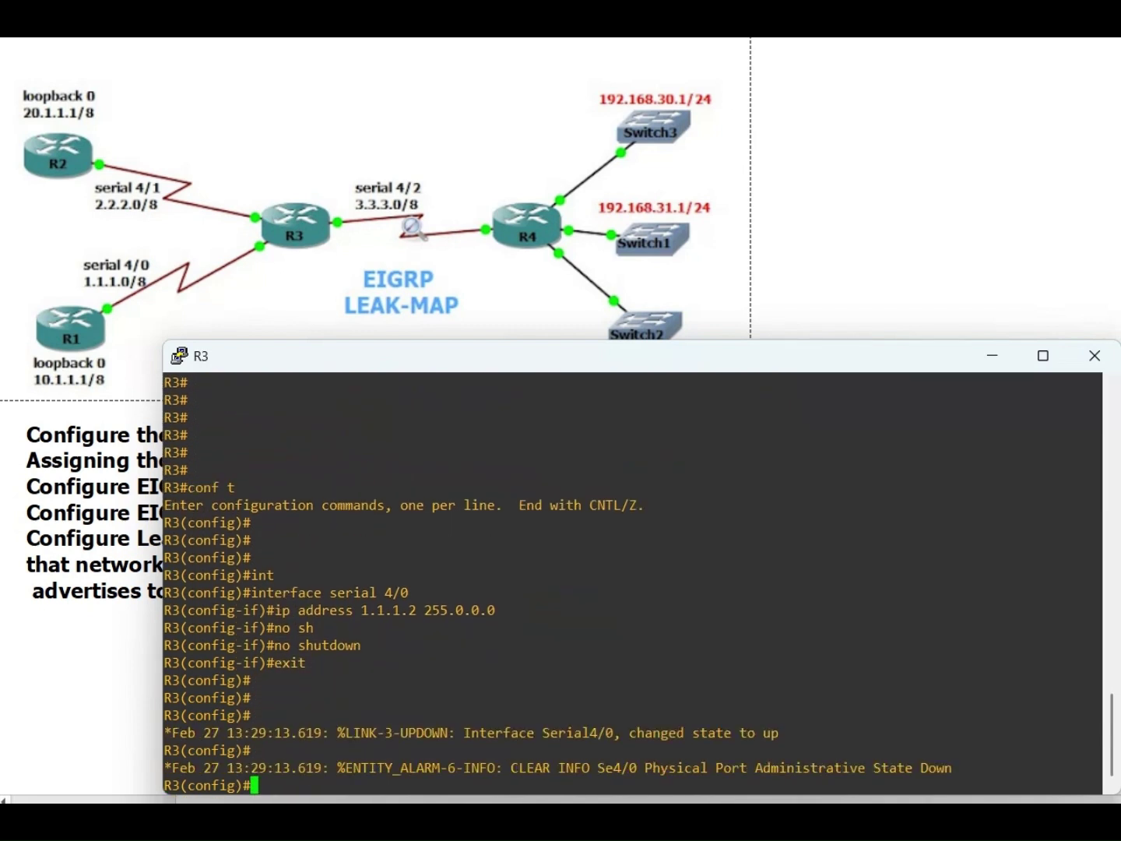
Assign IP address 2.2.2.2 with mask 255.0.0.0 to interface serial 4/1 on R3
{"action": "key", "text": "Return"}
{"action": "key", "text": "Return"}
{"action": "key", "text": "Return"}
{"action": "type", "text": "in"}
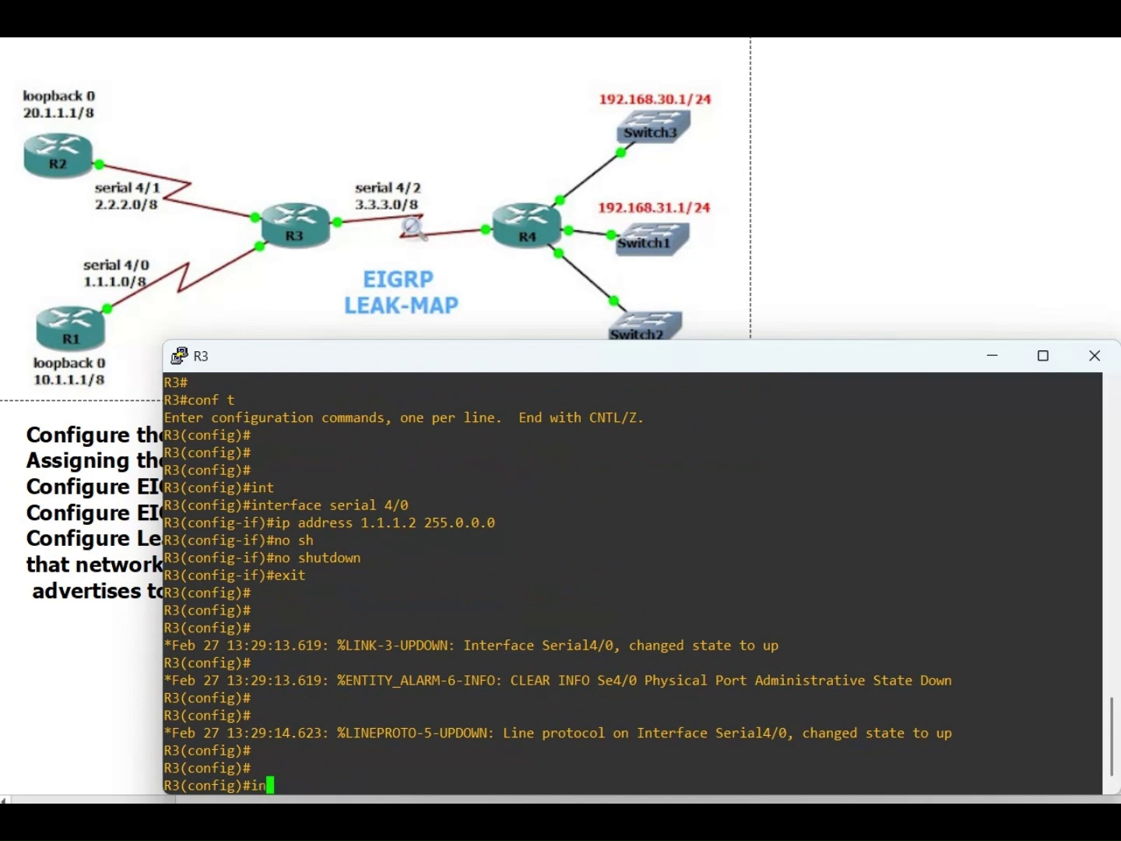
{"action": "type", "text": "terface serial 4/1"}
{"action": "key", "text": "Return"}
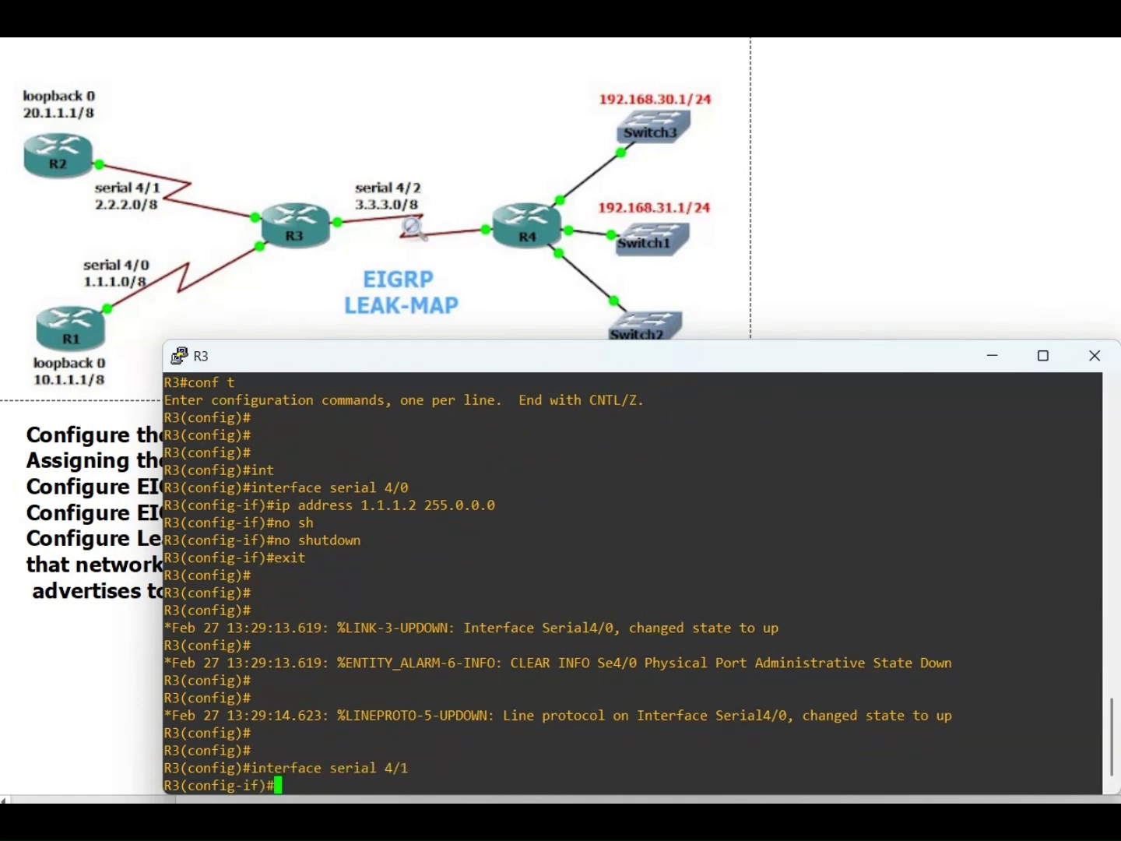
{"action": "type", "text": "ip address 2.2.2.2 255.0.0.0"}
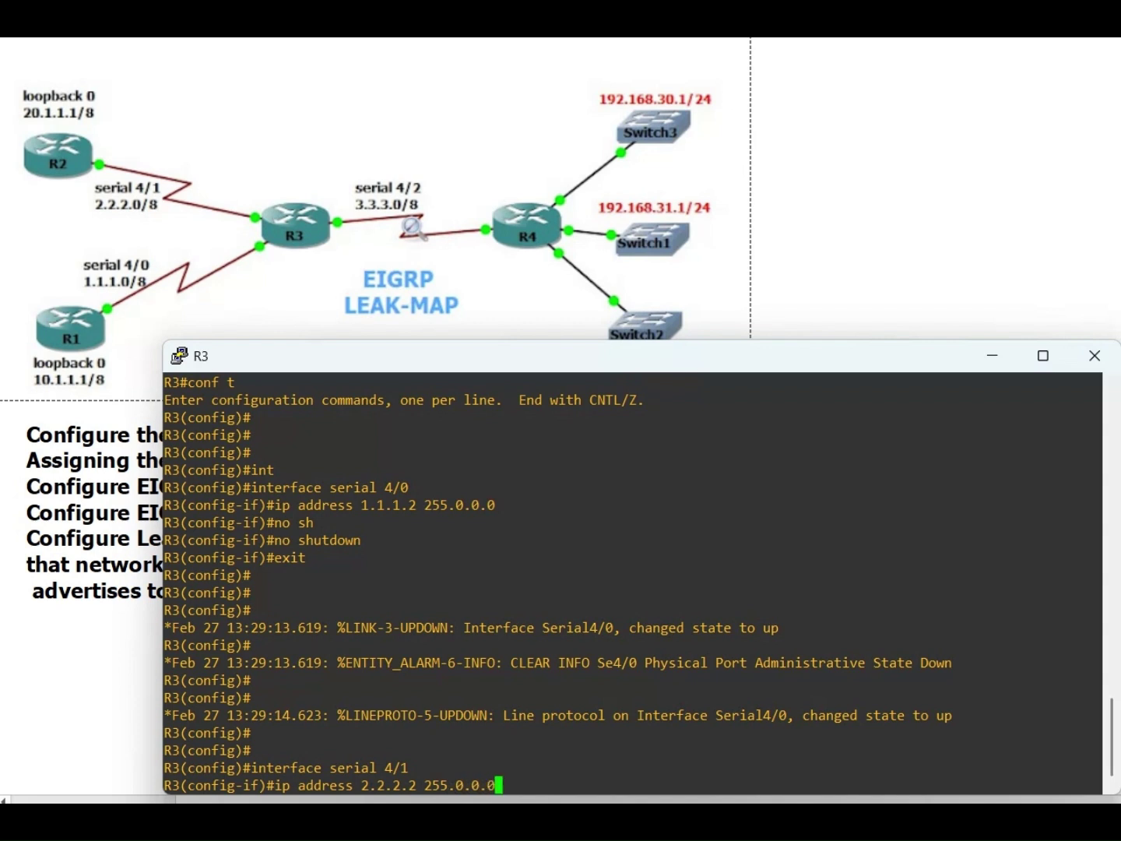
{"action": "key", "text": "Return"}
Enable serial 4/1 on R3 with no shutdown and return to global configuration mode
{"action": "type", "text": "no sh"}
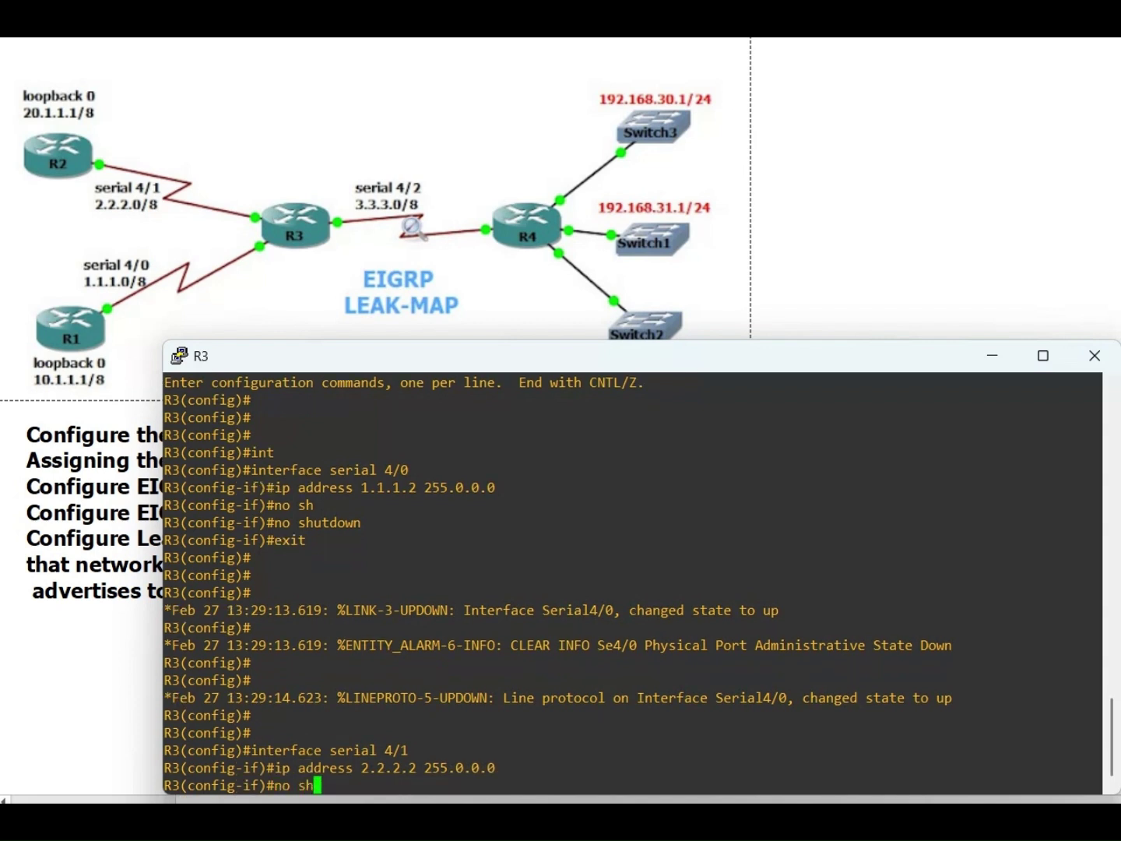
{"action": "key", "text": "Tab"}
{"action": "key", "text": "Return"}
{"action": "type", "text": "exit"}
{"action": "key", "text": "Return"}
{"action": "key", "text": "Return"}
{"action": "key", "text": "Return"}
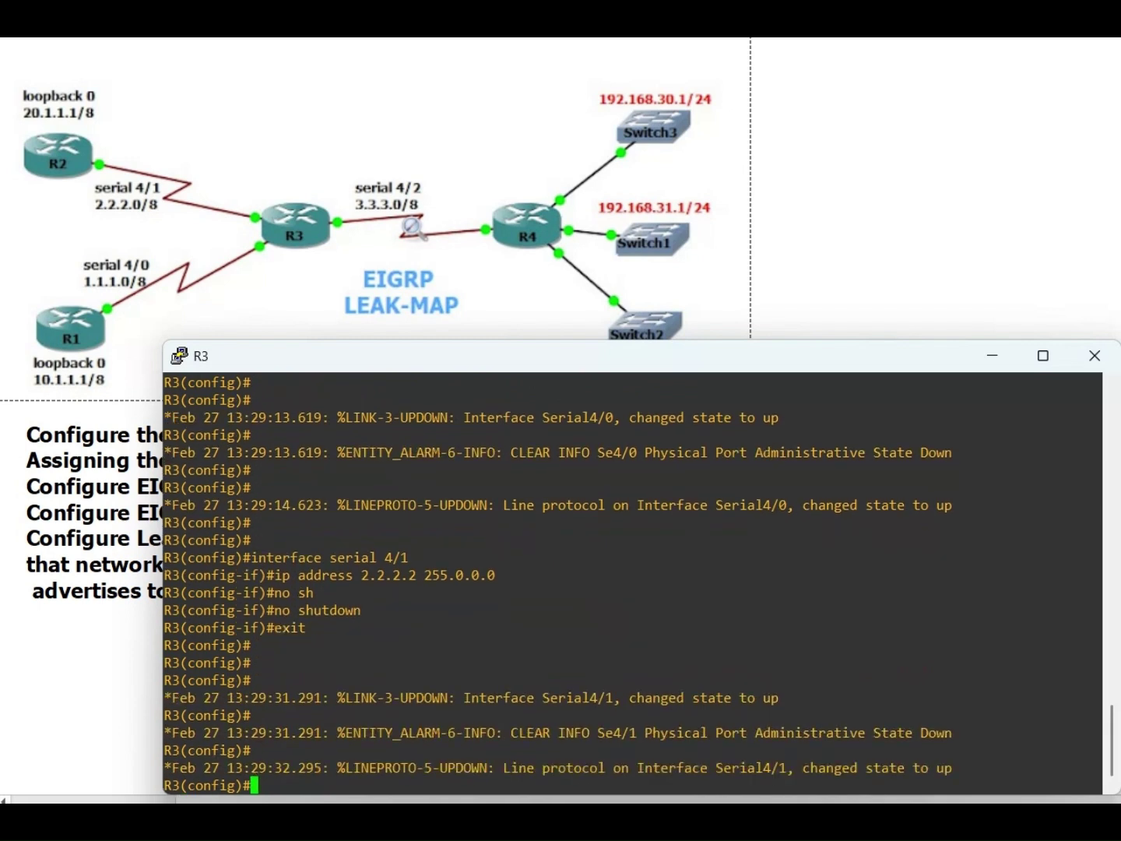
Assign IP address 3.3.3.1 with mask 255.0.0.0 to interface serial 4/2 on R3
{"action": "key", "text": "Return"}
{"action": "key", "text": "Return"}
{"action": "key", "text": "Return"}
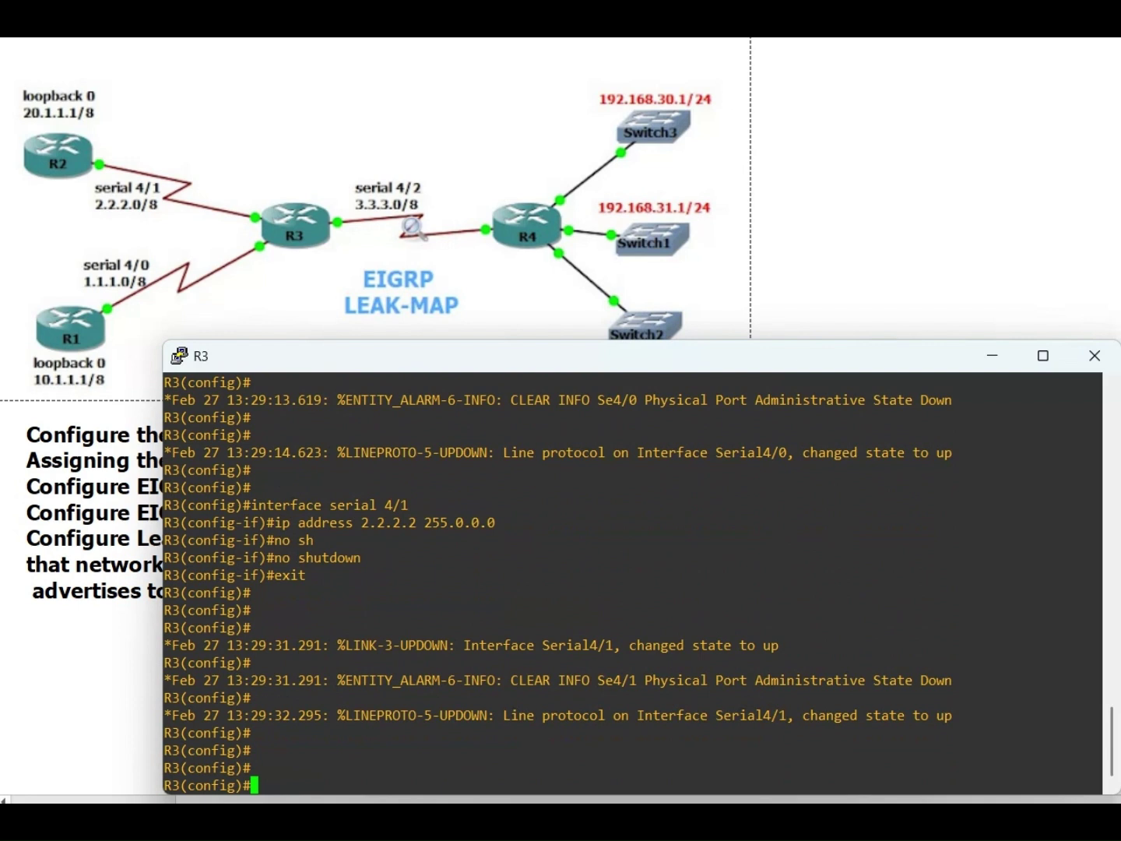
{"action": "type", "text": "interface serial "}
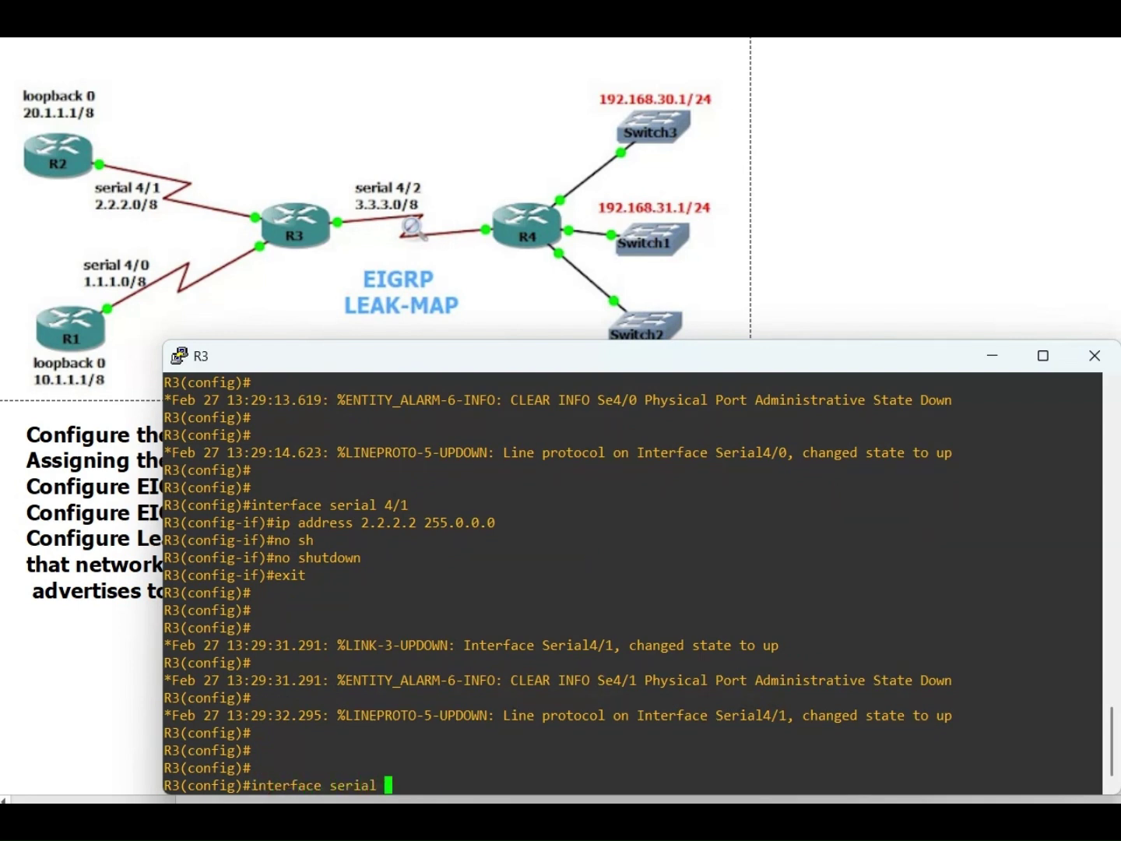
{"action": "type", "text": "4/2"}
{"action": "key", "text": "Return"}
{"action": "type", "text": "ip "}
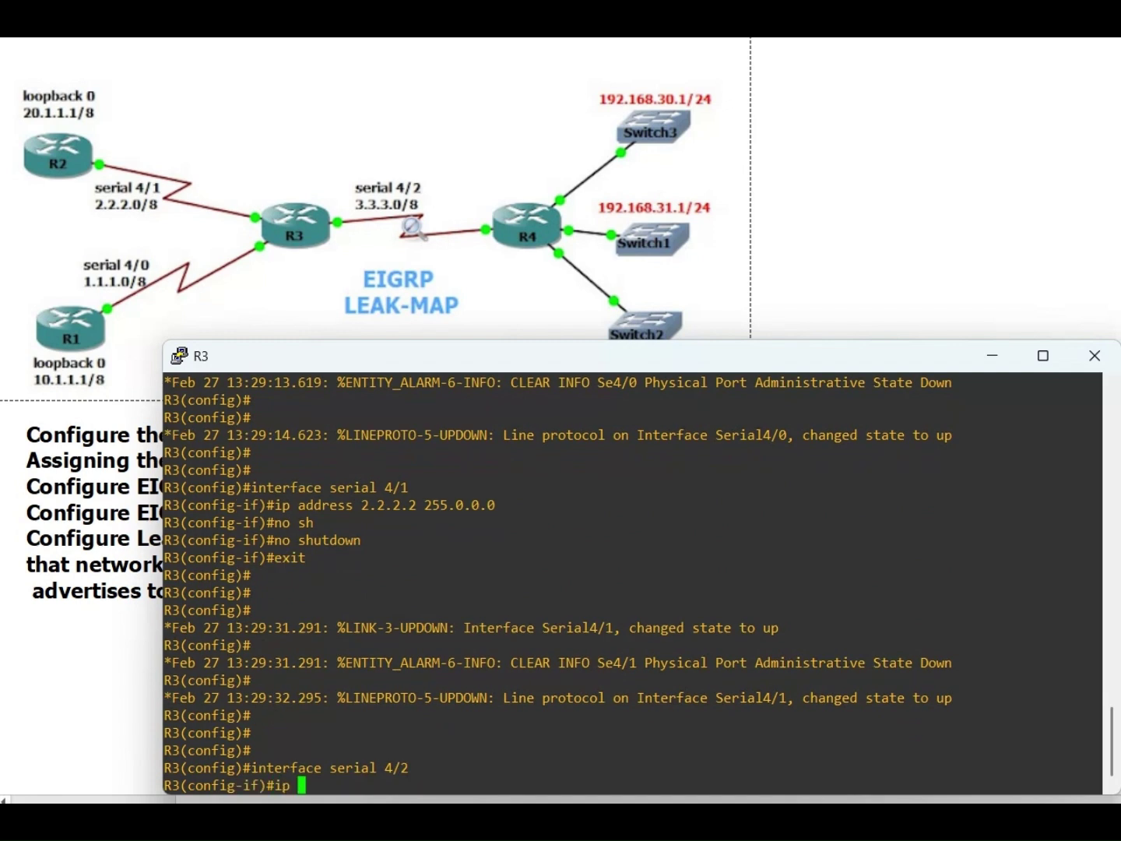
{"action": "type", "text": "address"}
{"action": "type", "text": "3.3.3.1 "}
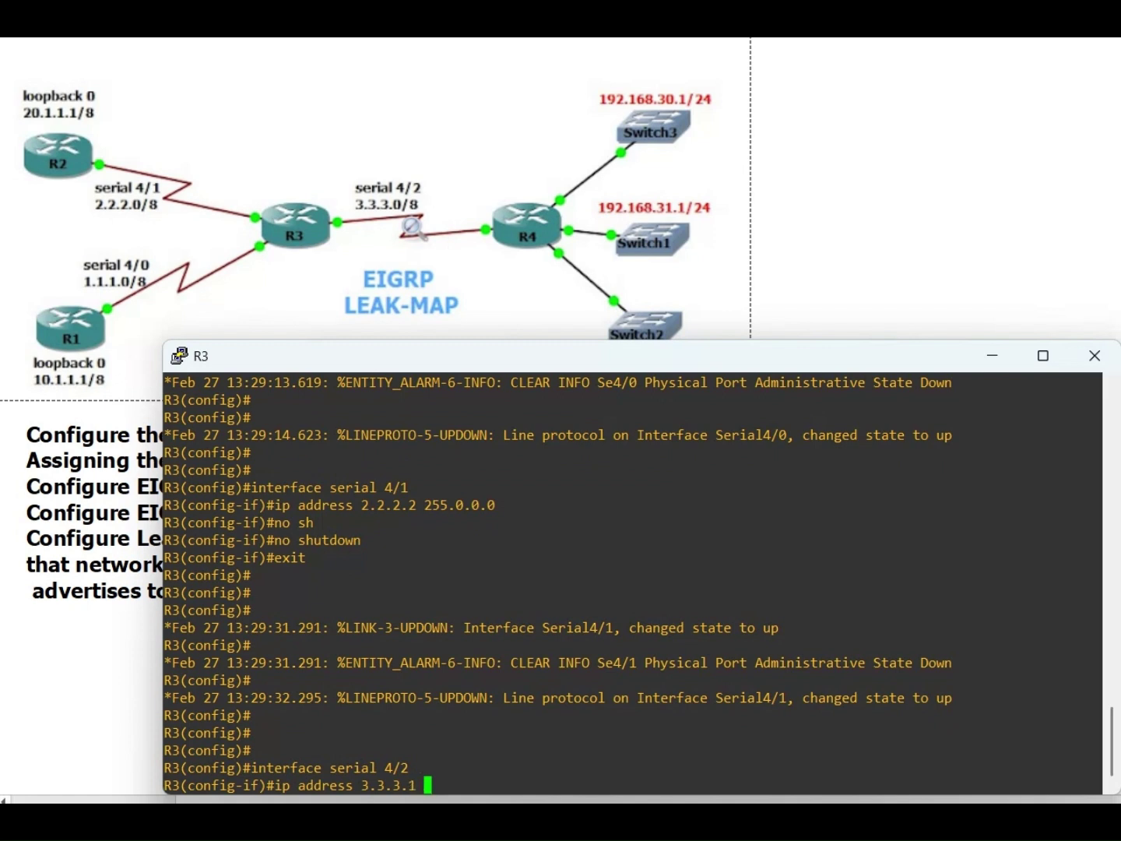
{"action": "type", "text": "255.0.0.0"}
{"action": "key", "text": "Return"}
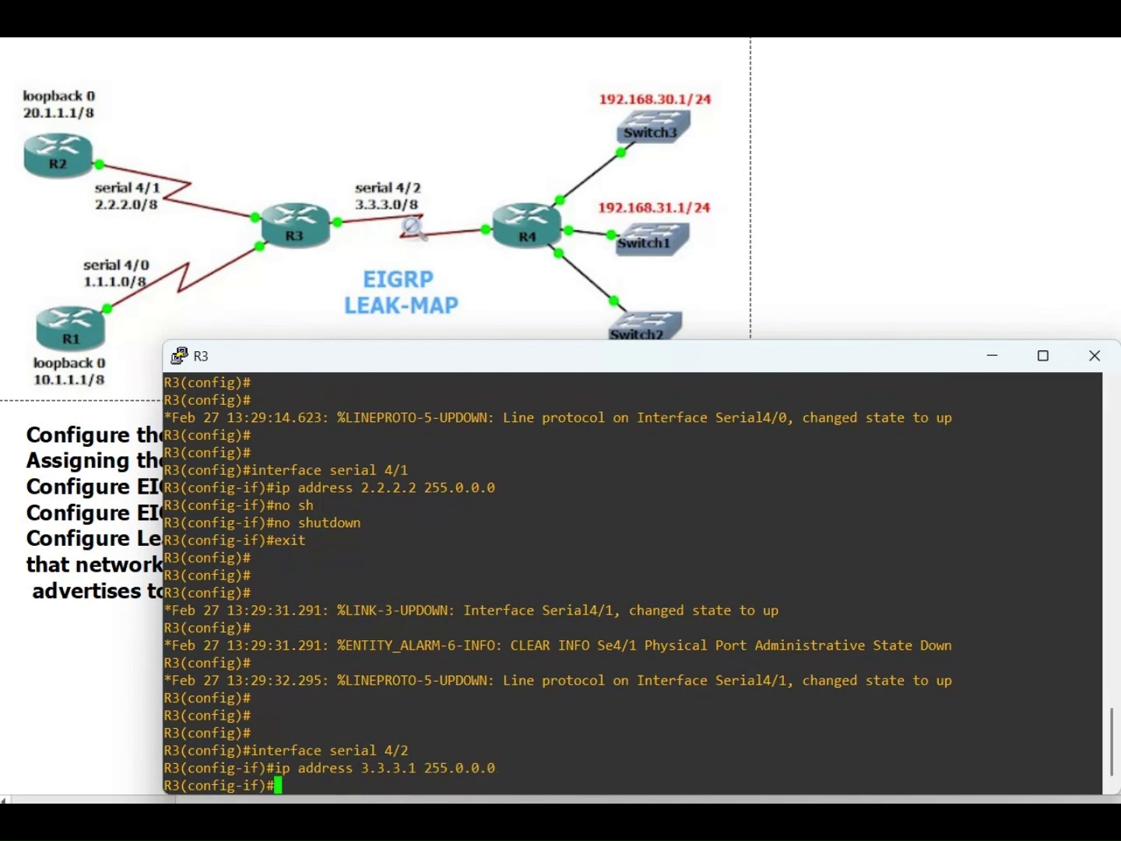
Enable serial 4/2 on R3 with no shutdown and leave its interface configuration
{"action": "type", "text": "no sh"}
{"action": "key", "text": "Return"}
{"action": "type", "text": "no shutdown"}
{"action": "key", "text": "Return"}
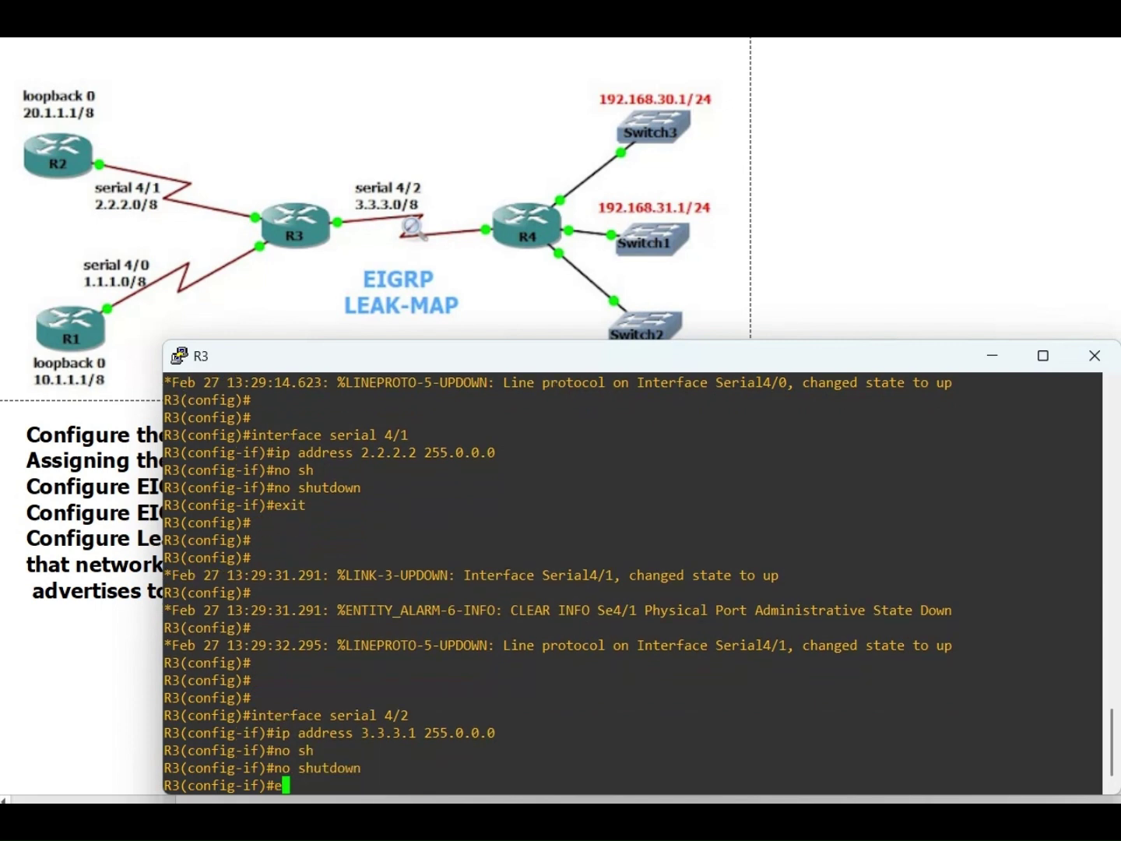
{"action": "type", "text": "exit"}
{"action": "key", "text": "Return"}
{"action": "key", "text": "Return"}
{"action": "key", "text": "Return"}
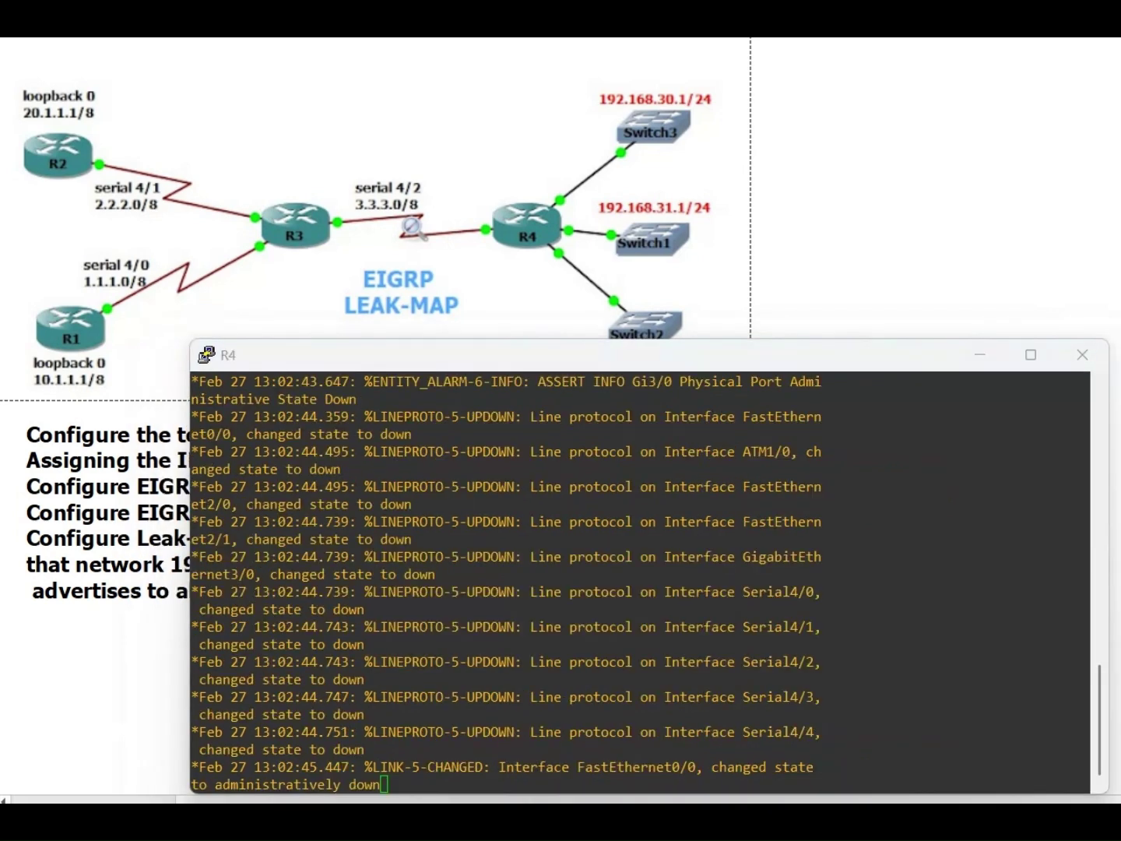
Wake the R4 console and enter global configuration mode
{"action": "key", "text": "Return"}
{"action": "key", "text": "Return"}
{"action": "key", "text": "Return"}
{"action": "key", "text": "Return"}
{"action": "key", "text": "Return"}
{"action": "key", "text": "Return"}
{"action": "key", "text": "Return"}
{"action": "key", "text": "Return"}
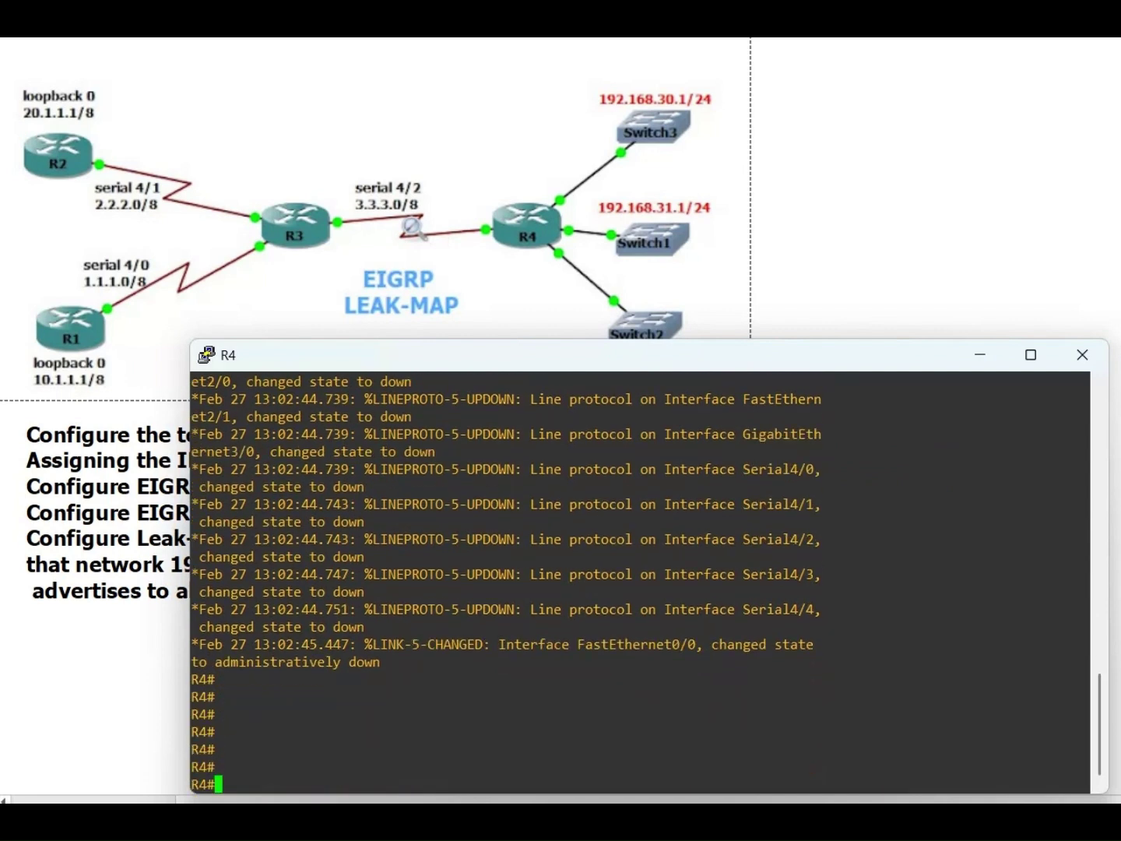
{"action": "type", "text": "conf t"}
{"action": "key", "text": "Return"}
Assign IP address 3.3.3.2 with mask 255.0.0.0 to interface serial 4/2 on R4
{"action": "key", "text": "Return"}
{"action": "key", "text": "Return"}
{"action": "key", "text": "Return"}
{"action": "key", "text": "Return"}
{"action": "key", "text": "Return"}
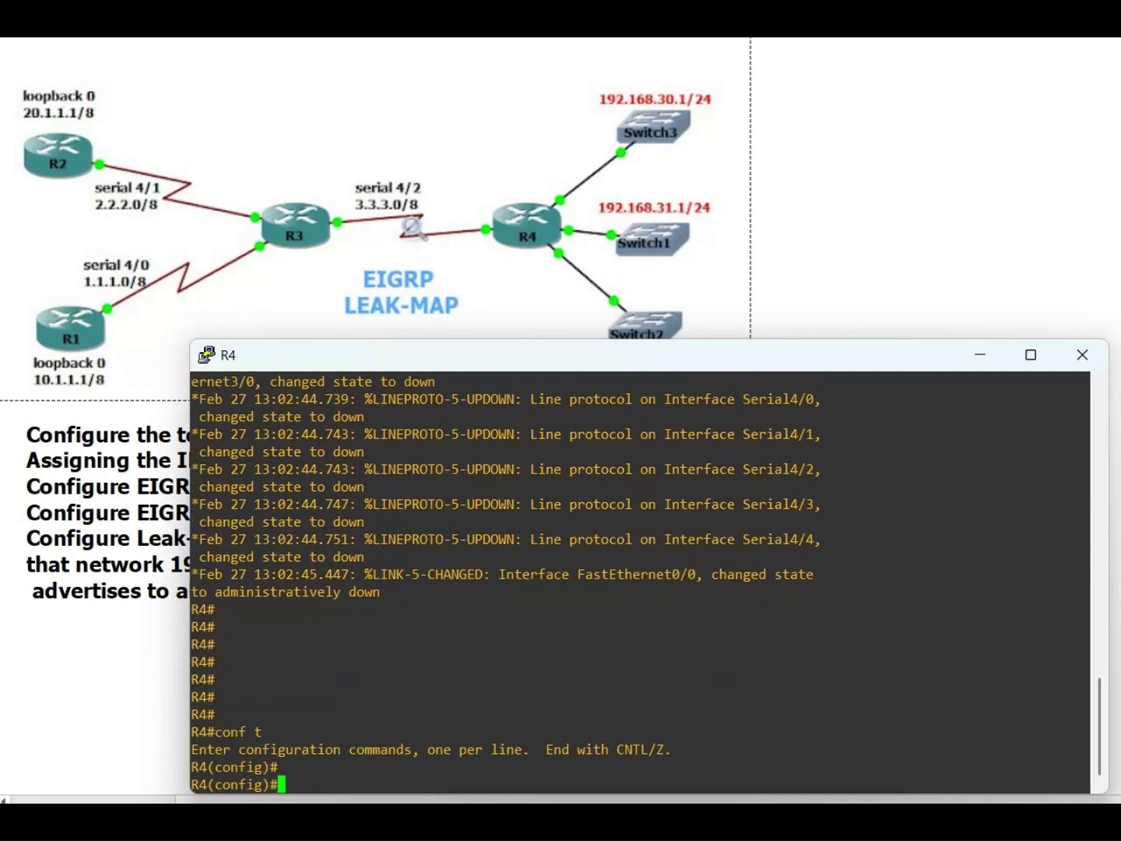
{"action": "type", "text": "int"}
{"action": "key", "text": "Tab"}
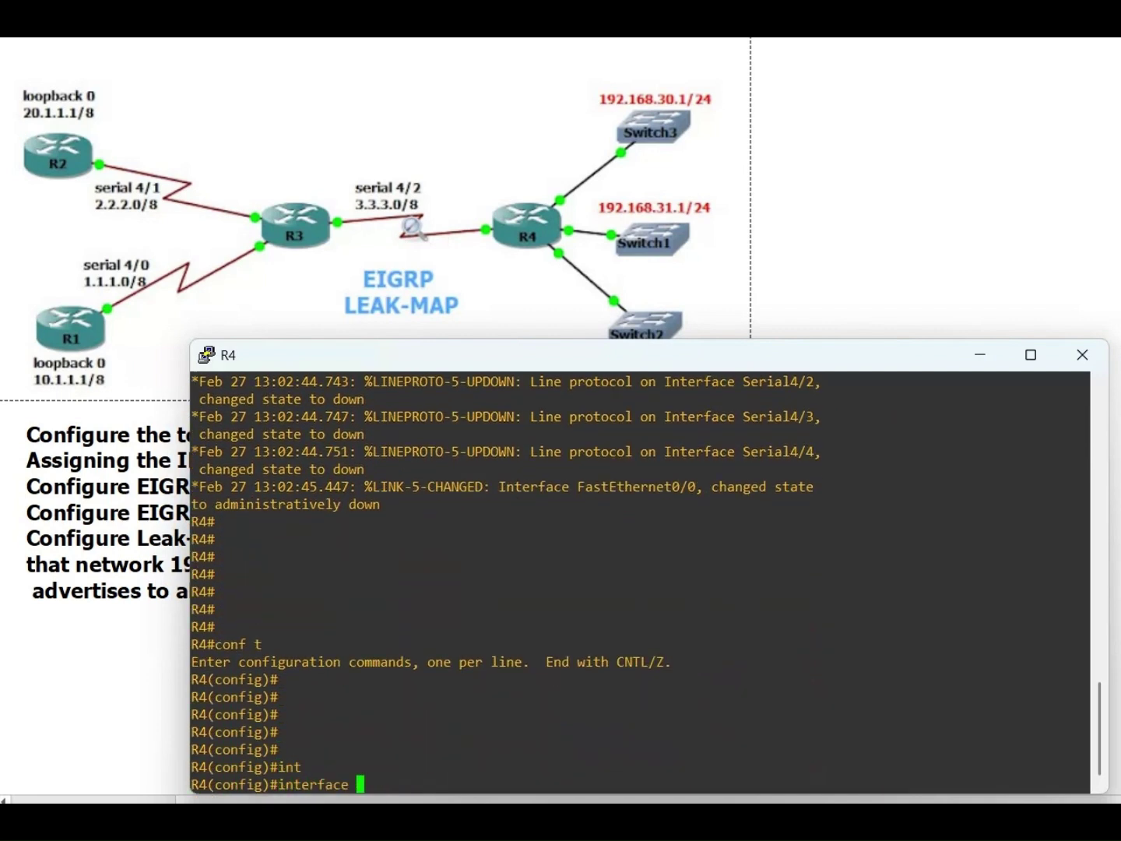
{"action": "type", "text": "serial 4/2"}
{"action": "key", "text": "Return"}
{"action": "type", "text": "ip "}
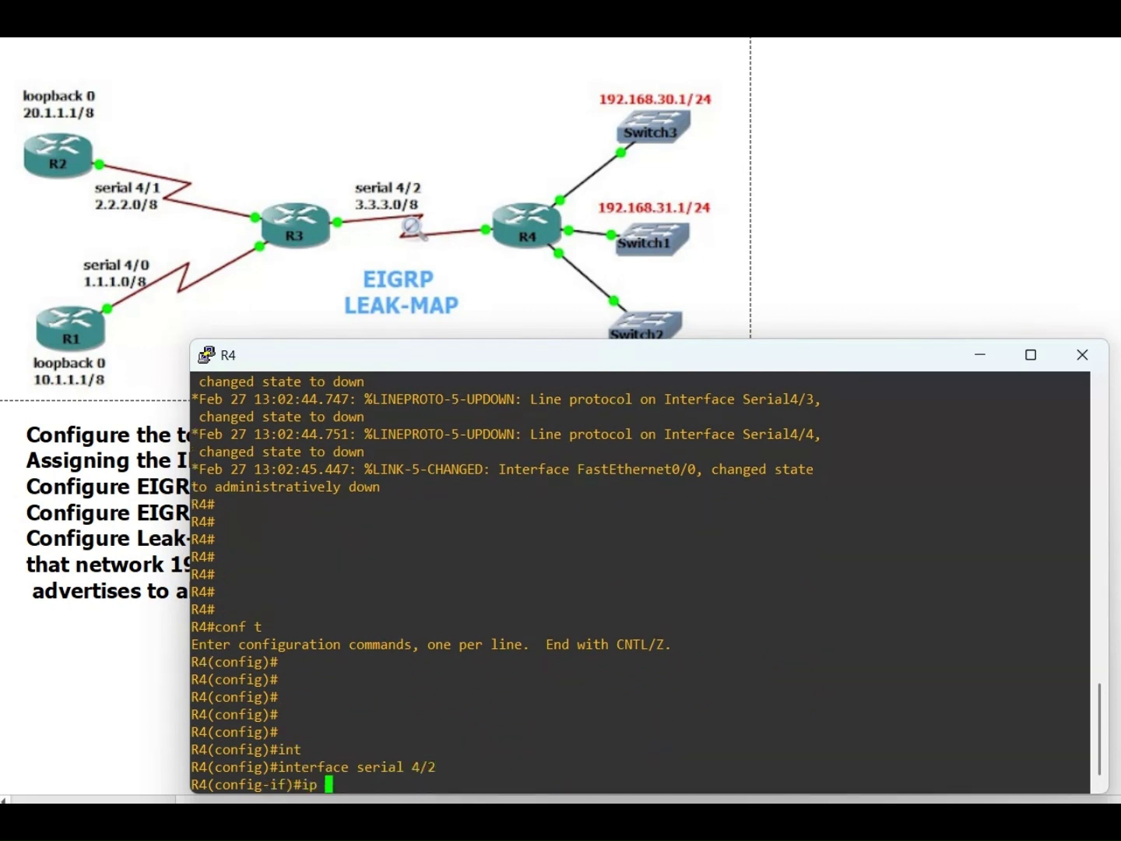
{"action": "type", "text": "address 3.3.3.2"}
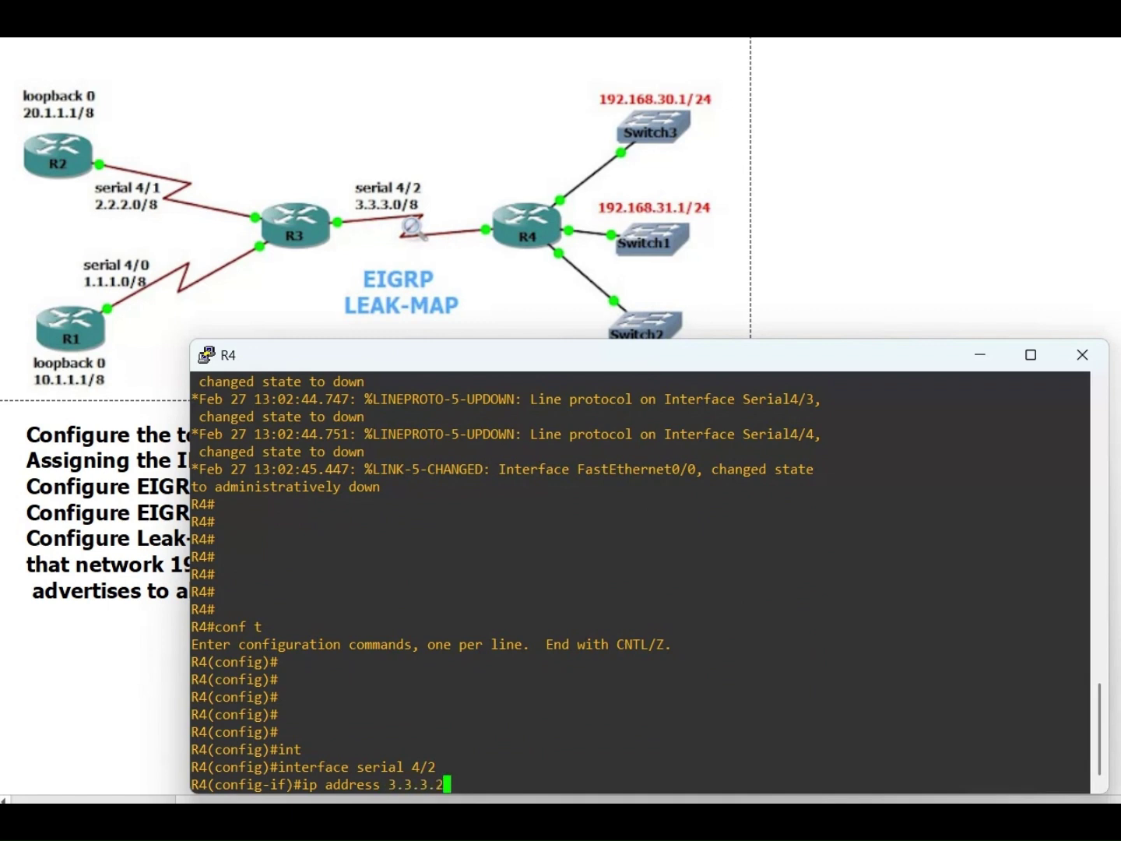
{"action": "type", "text": " 255.0.0.0"}
{"action": "key", "text": "Return"}
Enable serial 4/2 on R4 with no shutdown and return to global configuration mode
{"action": "type", "text": "no sh"}
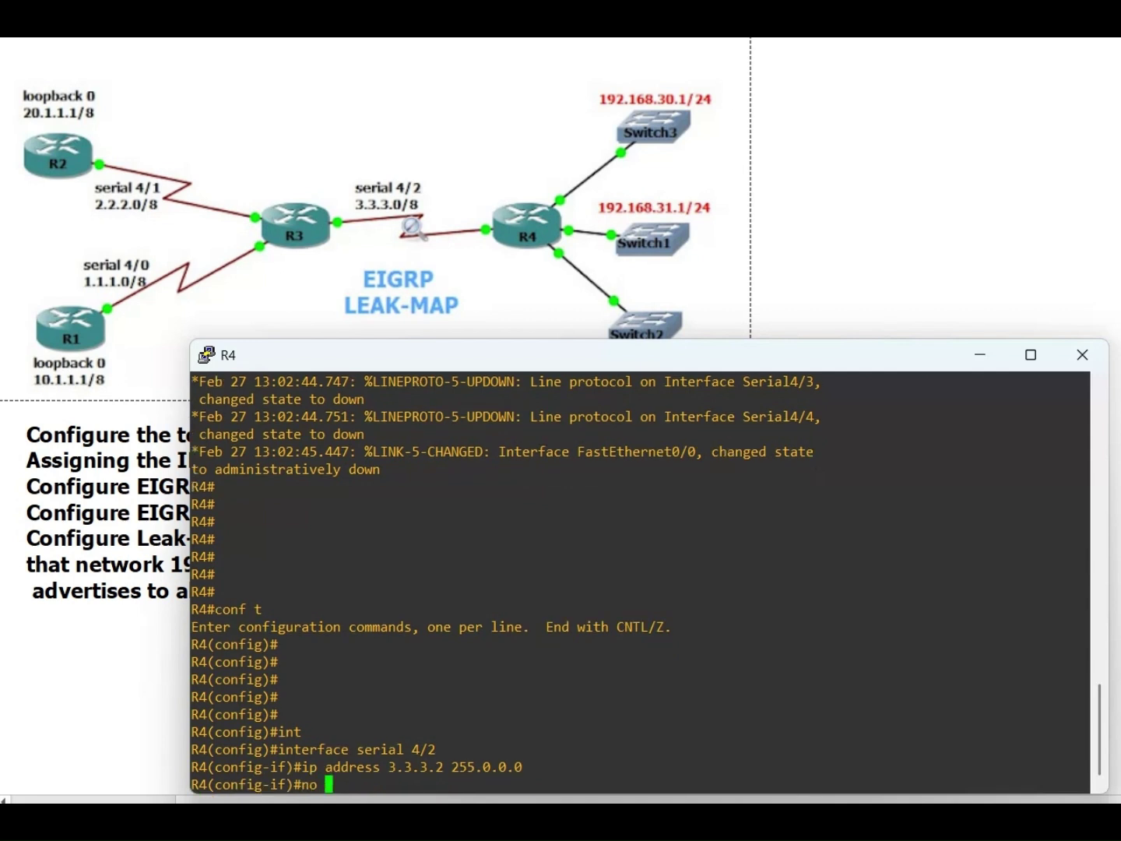
{"action": "key", "text": "Tab"}
{"action": "key", "text": "Return"}
{"action": "type", "text": "exit"}
{"action": "key", "text": "Return"}
{"action": "key", "text": "Return"}
{"action": "key", "text": "Return"}
{"action": "key", "text": "Return"}
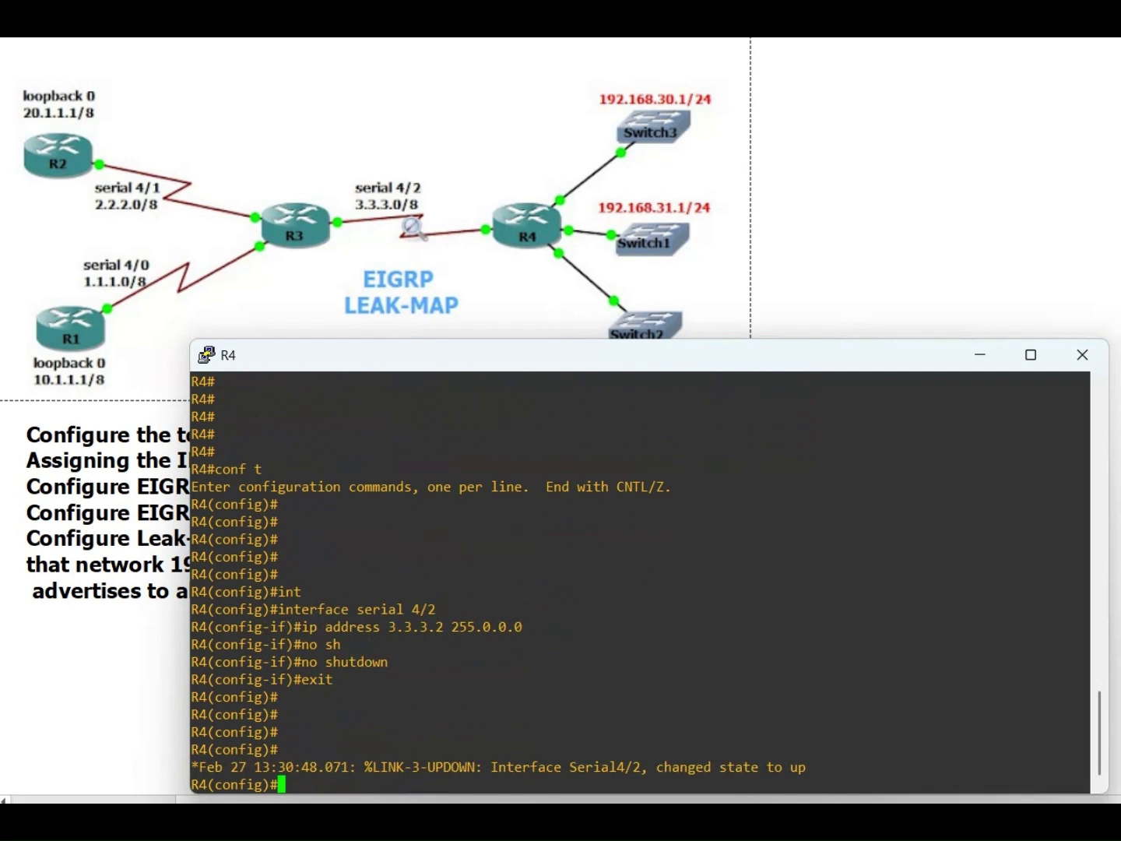
{"action": "key", "text": "Return"}
{"action": "key", "text": "Return"}
{"action": "key", "text": "Return"}
{"action": "key", "text": "Return"}
{"action": "key", "text": "Return"}
{"action": "key", "text": "Return"}
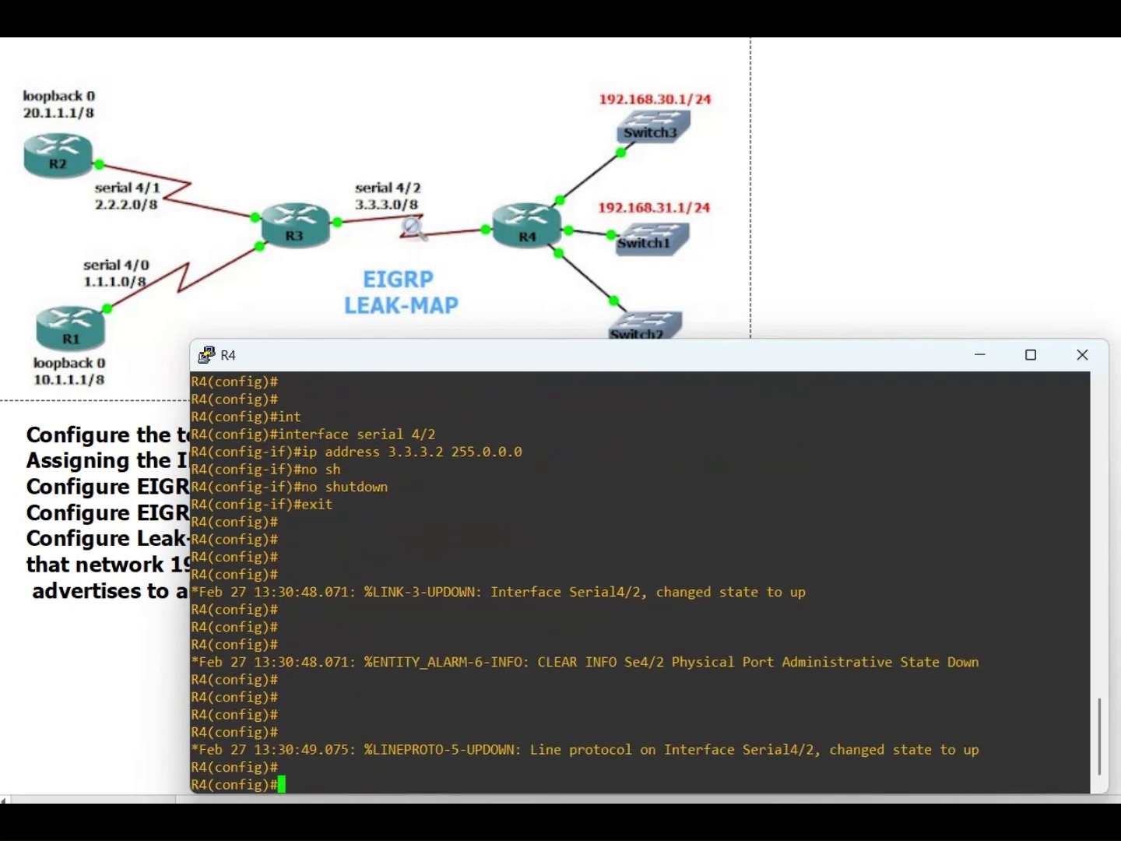
{"action": "key", "text": "Return"}
{"action": "key", "text": "Return"}
{"action": "key", "text": "Return"}
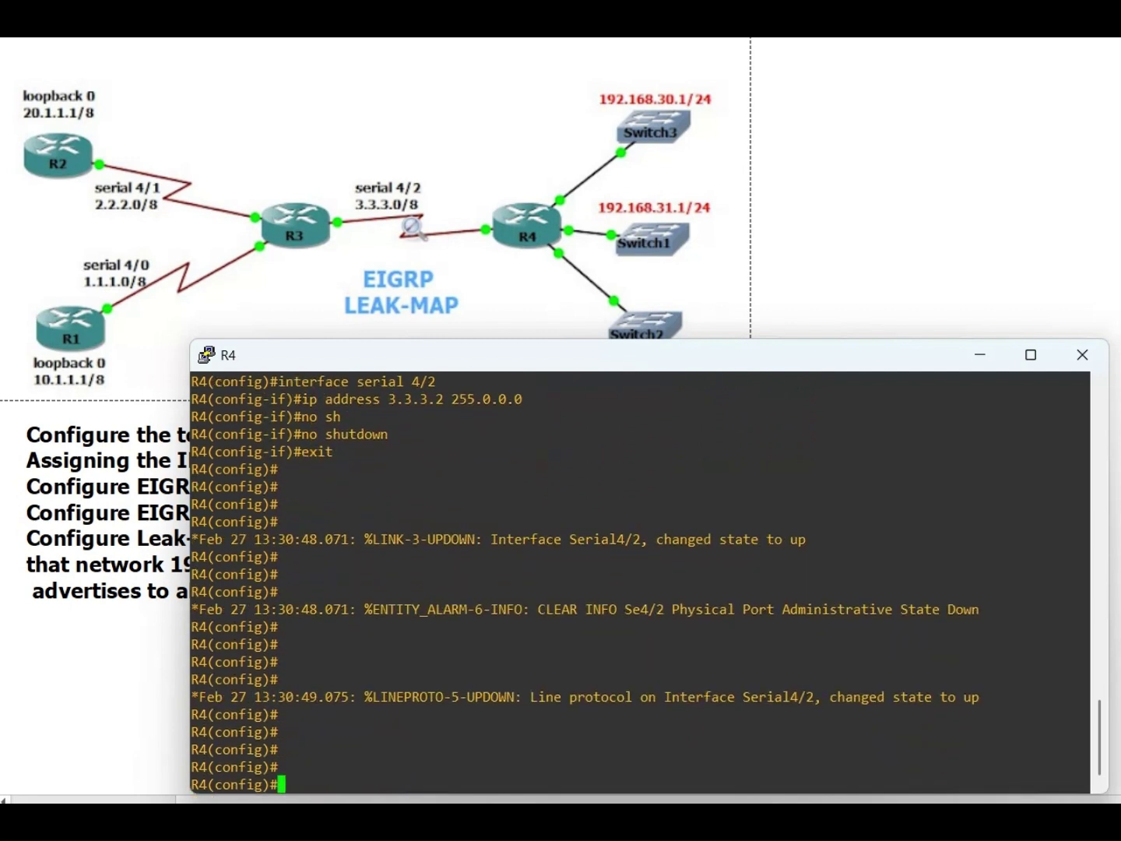
Assign IP address 192.168.32.1 with mask 255.255.255.0 to interface fastEthernet 0/0 on R4
{"action": "left_click_drag", "start_coordinate": [647, 340], "coordinate": [646, 374]}
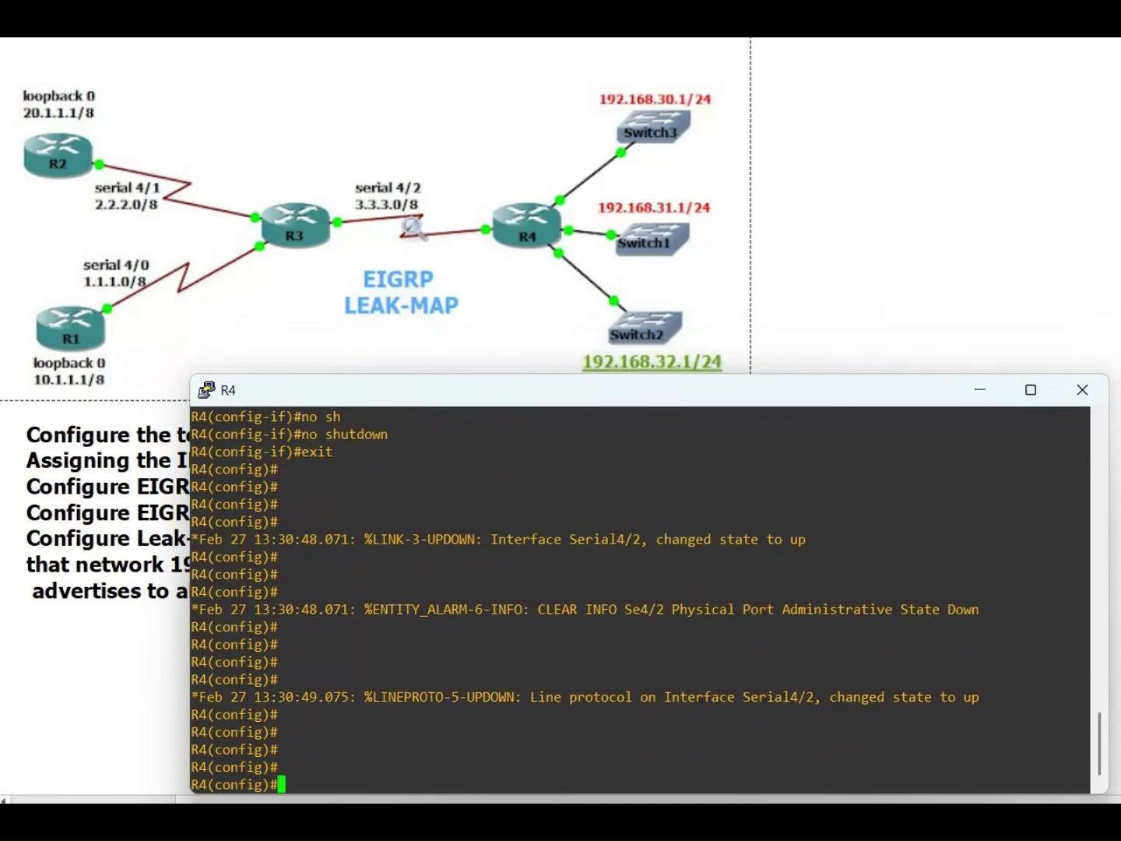
{"action": "key", "text": "Return"}
{"action": "key", "text": "Return"}
{"action": "key", "text": "Return"}
{"action": "type", "text": "interf"}
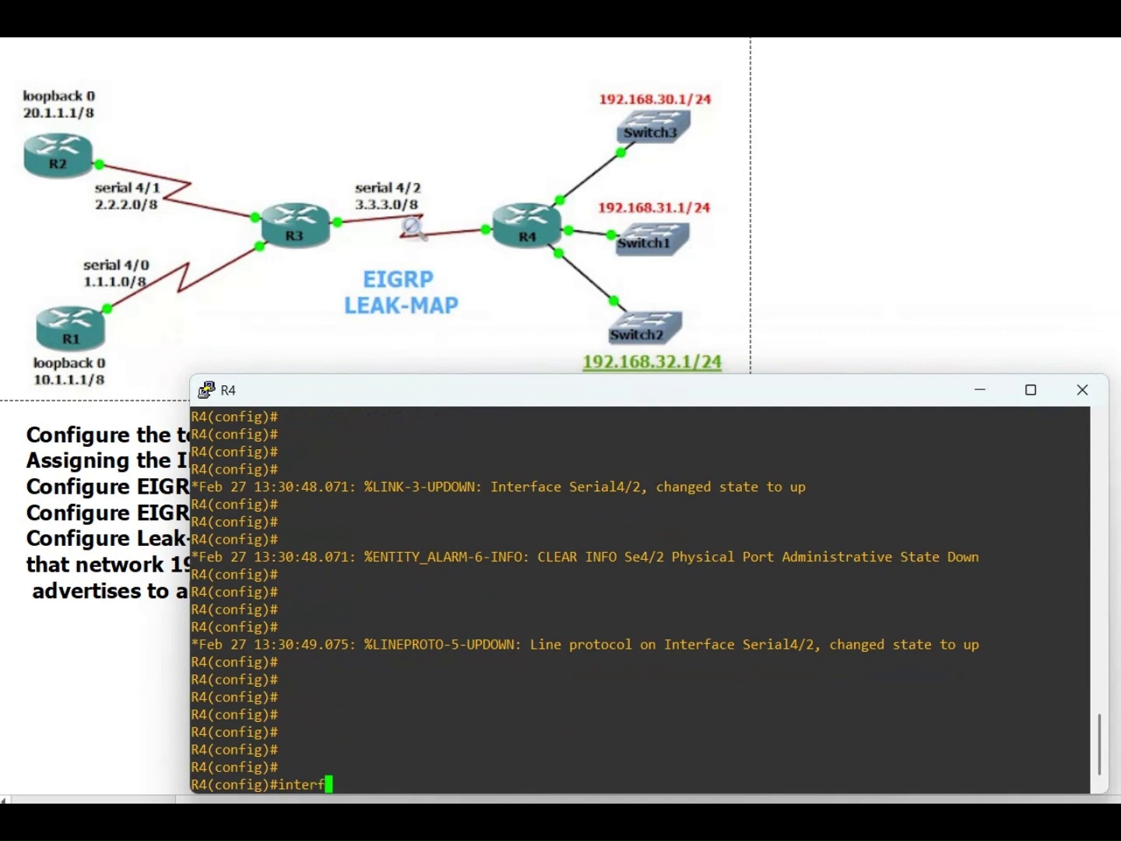
{"action": "type", "text": "ace f"}
{"action": "key", "text": "Tab"}
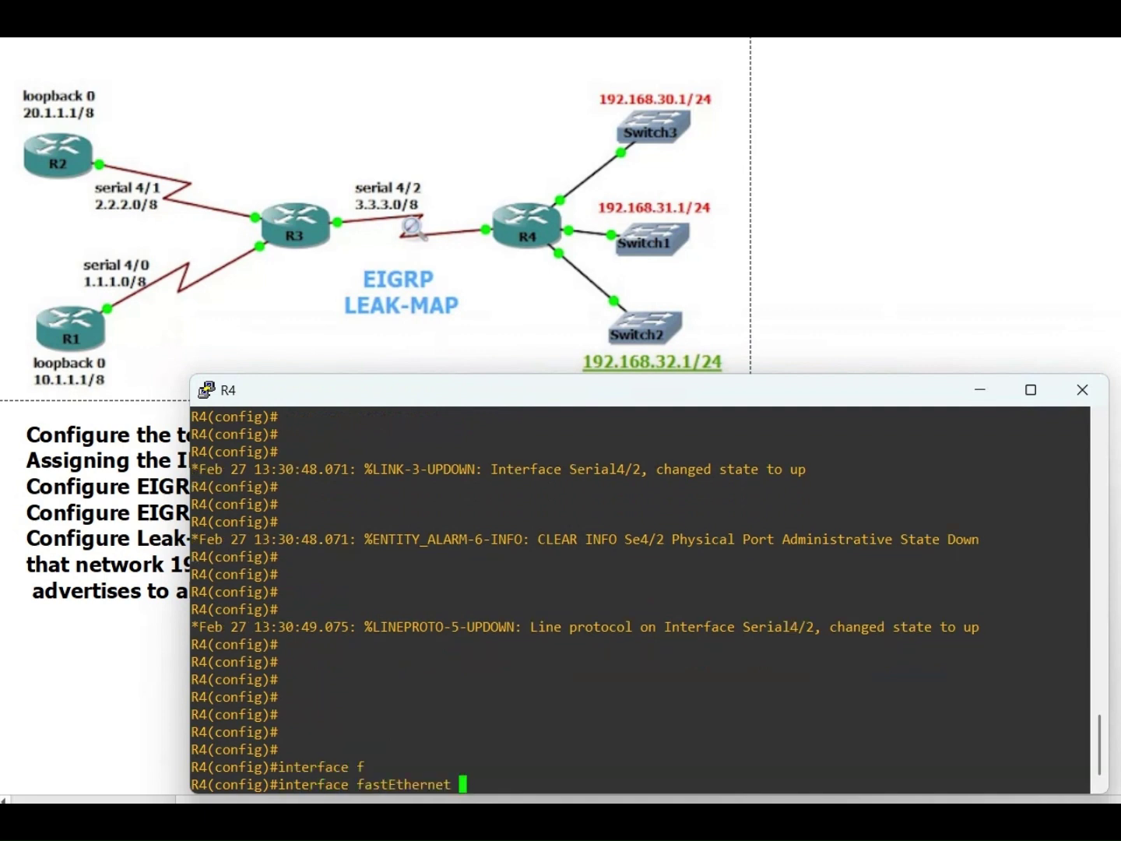
{"action": "type", "text": "0/0"}
{"action": "key", "text": "Return"}
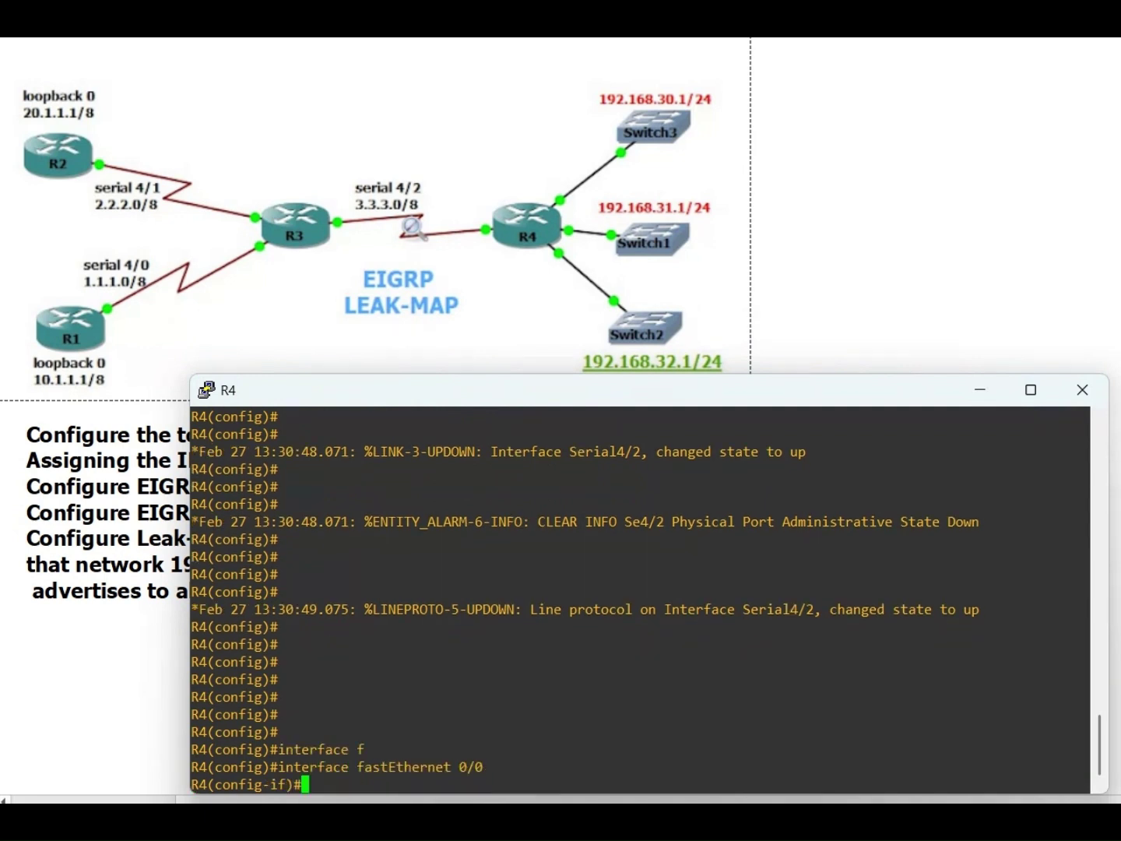
{"action": "type", "text": "ip address 192.168."}
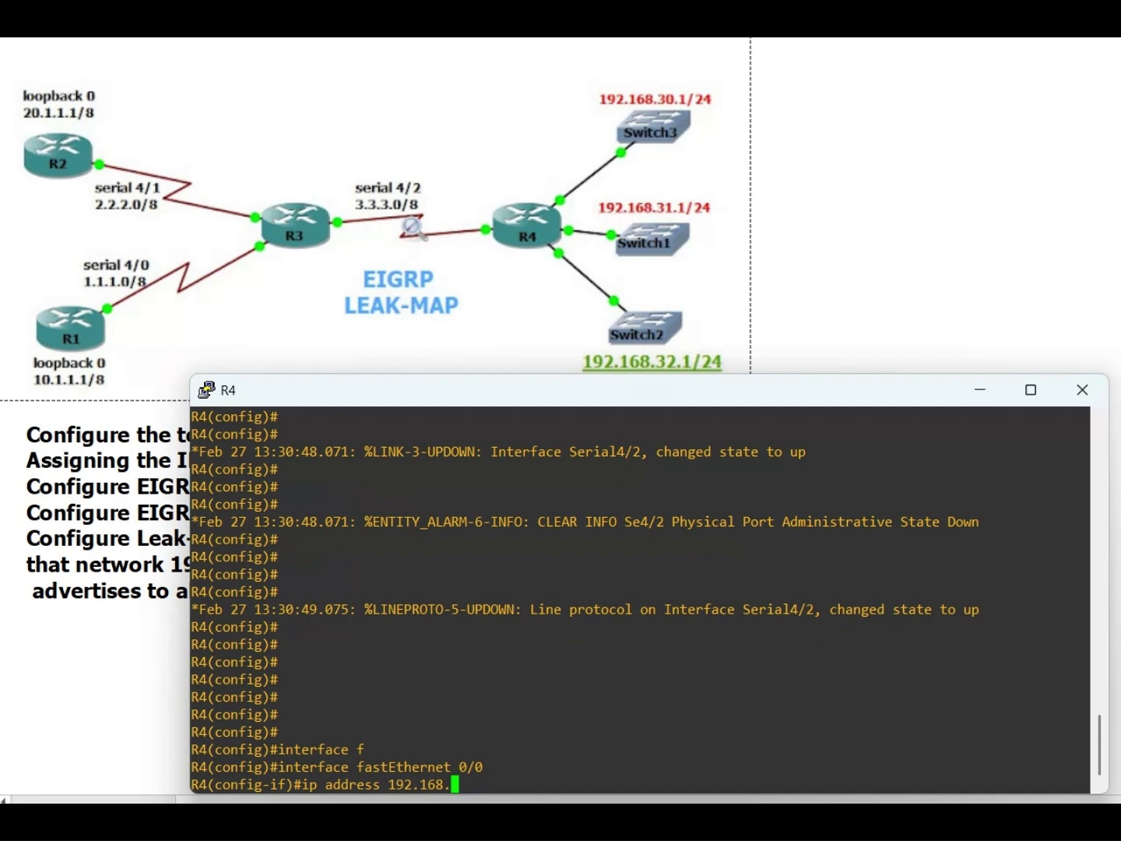
{"action": "type", "text": "32.1 255.255.255.0"}
{"action": "key", "text": "Return"}
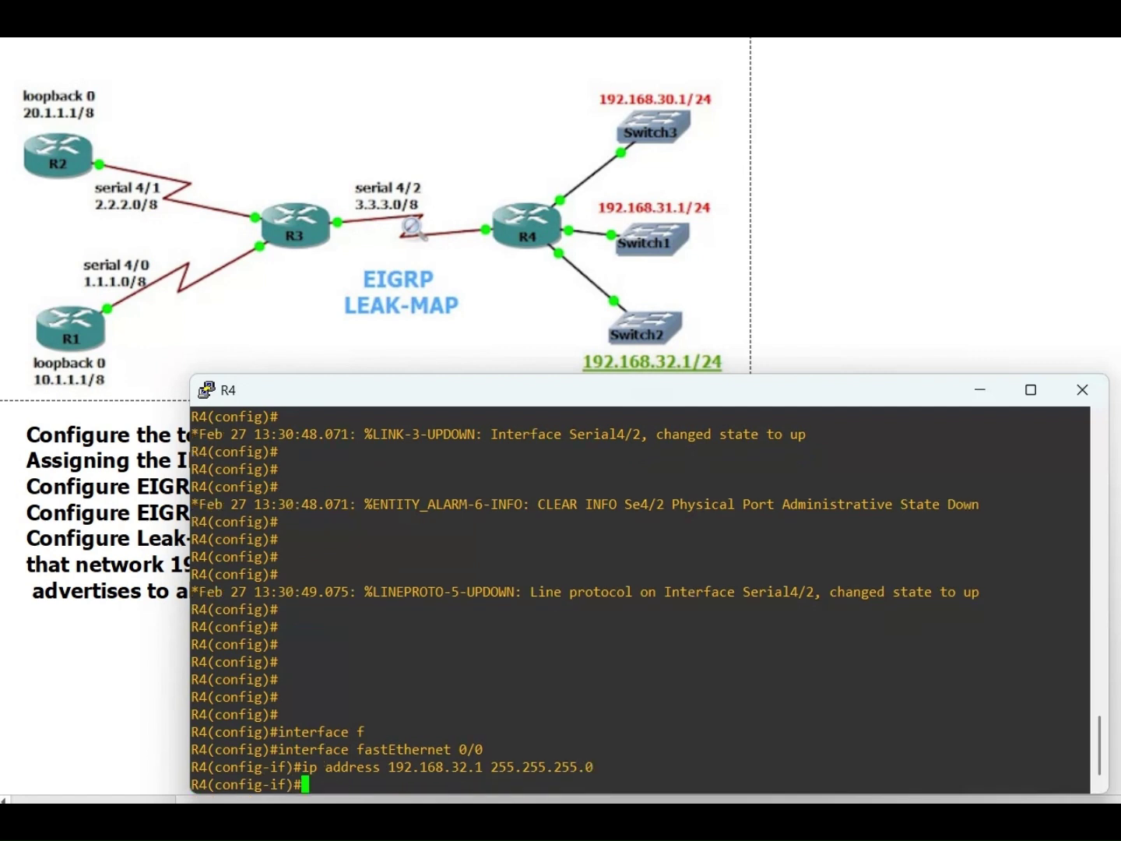
Enable fastEthernet 0/0 on R4 with no shutdown and return to global configuration mode
{"action": "type", "text": "no sh"}
{"action": "key", "text": "Tab"}
{"action": "key", "text": "Return"}
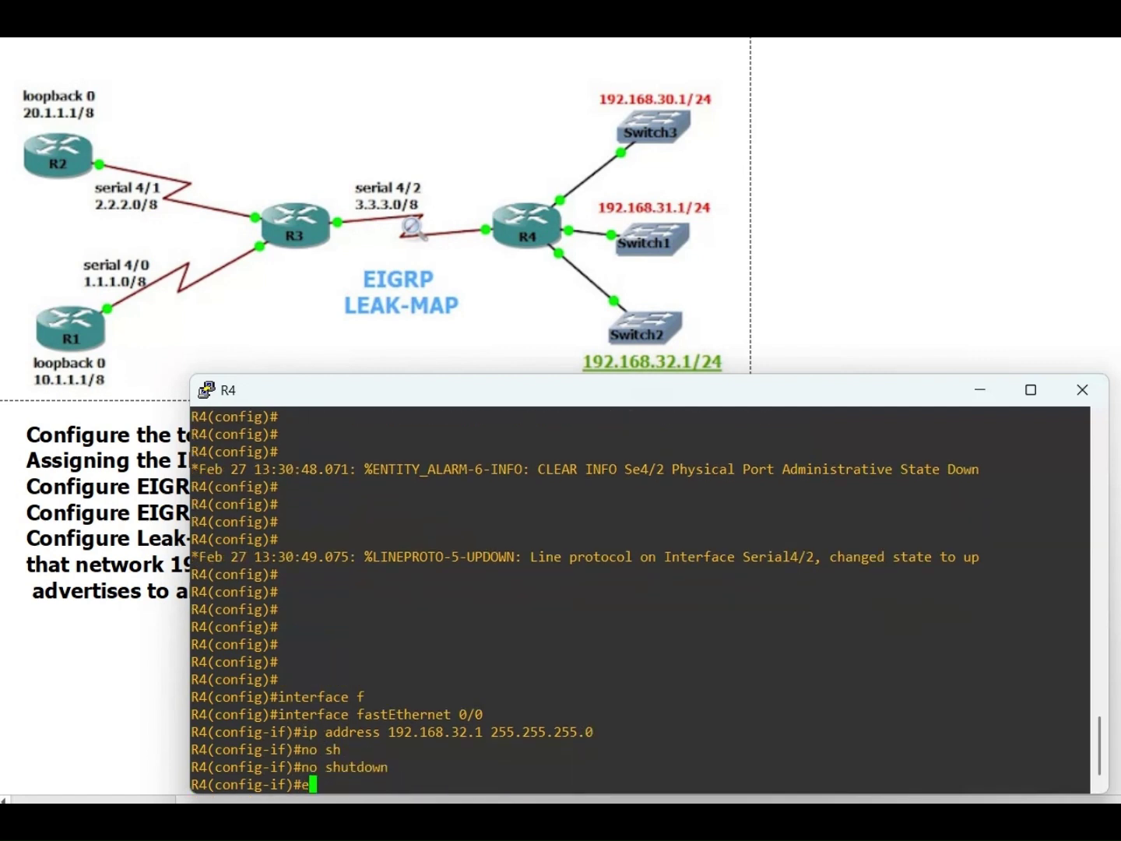
{"action": "type", "text": "exit"}
{"action": "key", "text": "Return"}
{"action": "key", "text": "Return"}
{"action": "key", "text": "Return"}
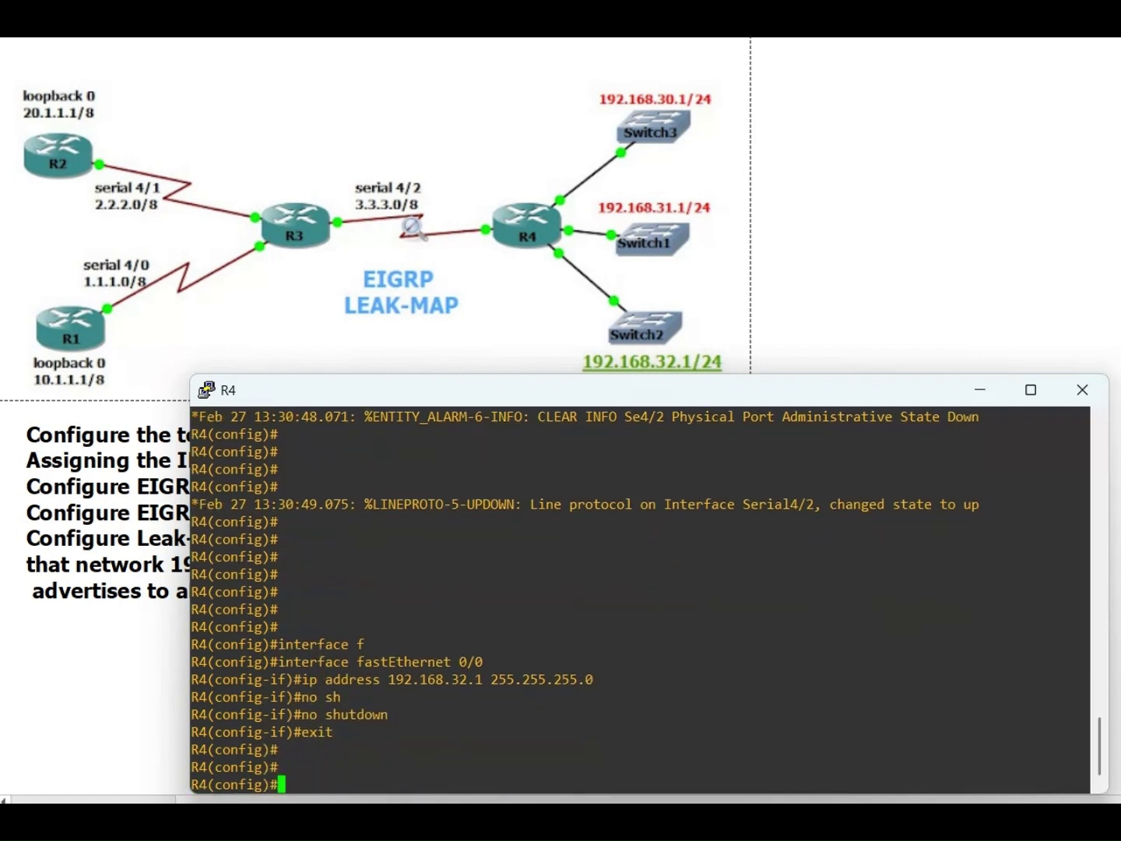
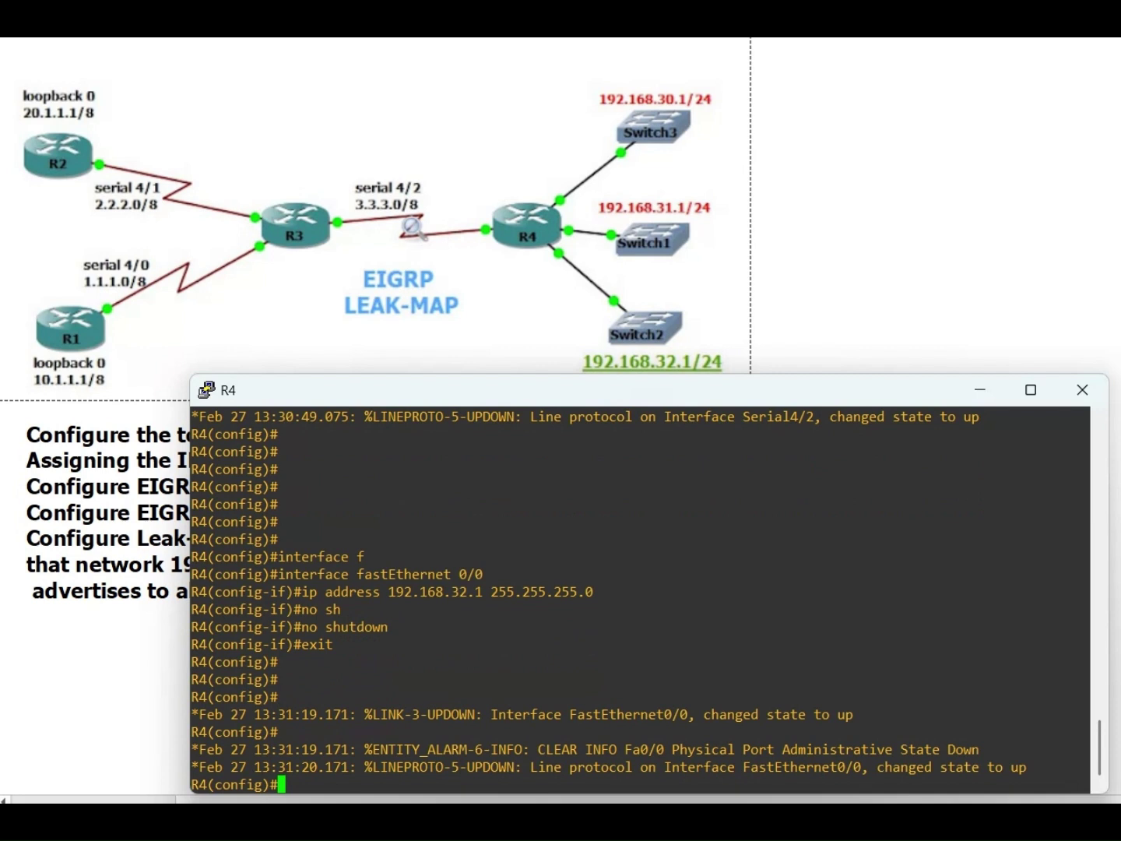
Assign IP address 192.168.31.1 with mask 255.255.255.0 to interface fastEthernet 2/0 on R4
{"action": "key", "text": "Return"}
{"action": "key", "text": "Return"}
{"action": "type", "text": "interfa"}
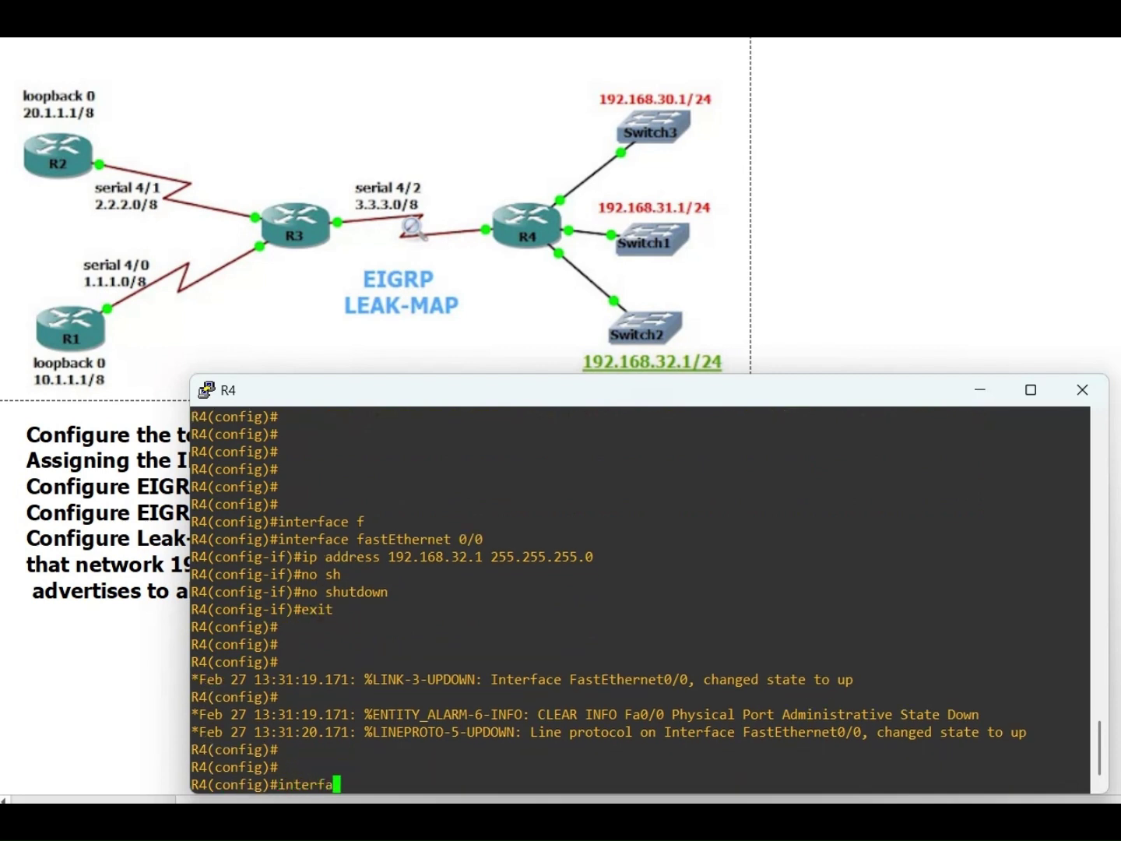
{"action": "type", "text": "ce ser"}
{"action": "key", "text": "BackSpace"}
{"action": "key", "text": "BackSpace"}
{"action": "key", "text": "BackSpace"}
{"action": "type", "text": "f"}
{"action": "key", "text": "Tab"}
{"action": "type", "text": "2/0"}
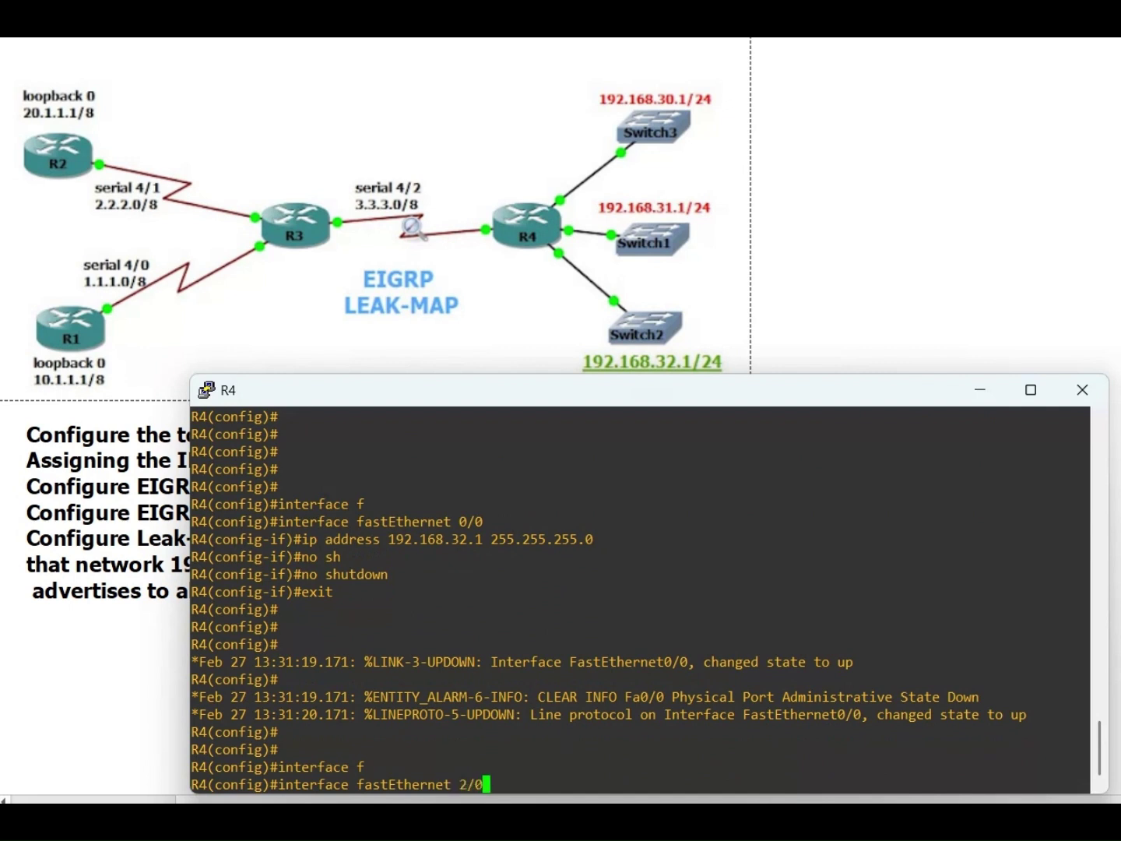
{"action": "key", "text": "Return"}
{"action": "type", "text": "ip addr"}
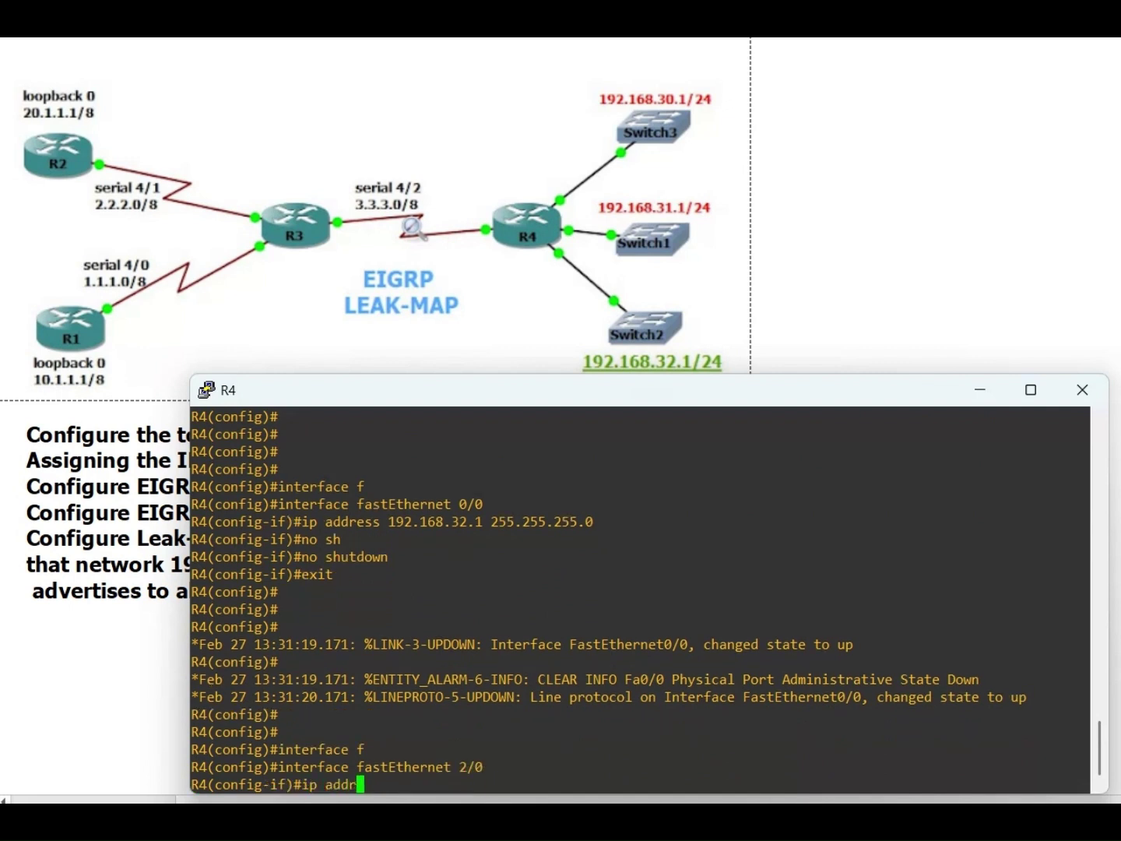
{"action": "type", "text": "ess 192.168.31."}
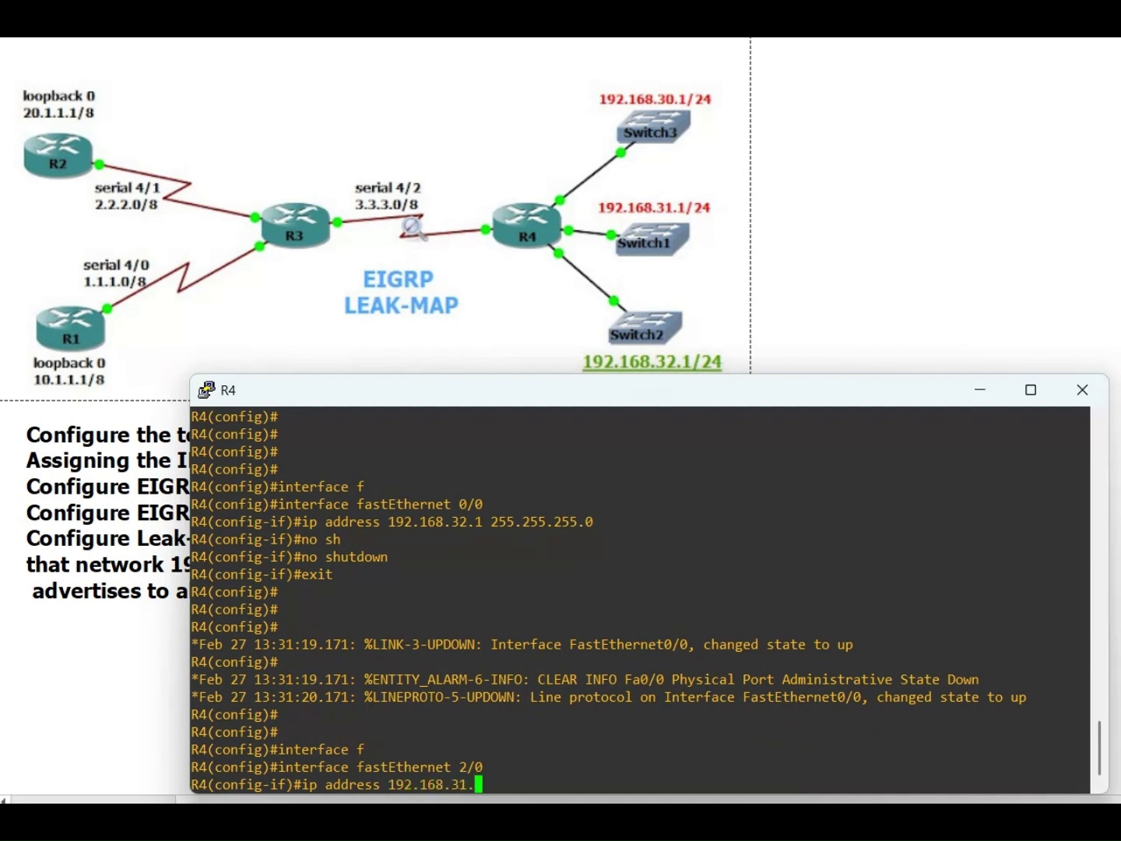
{"action": "type", "text": "1 255.255.255.0"}
{"action": "key", "text": "Return"}
Enable fastEthernet 2/0 on R4 with no shutdown and leave its interface configuration
{"action": "type", "text": "no sh"}
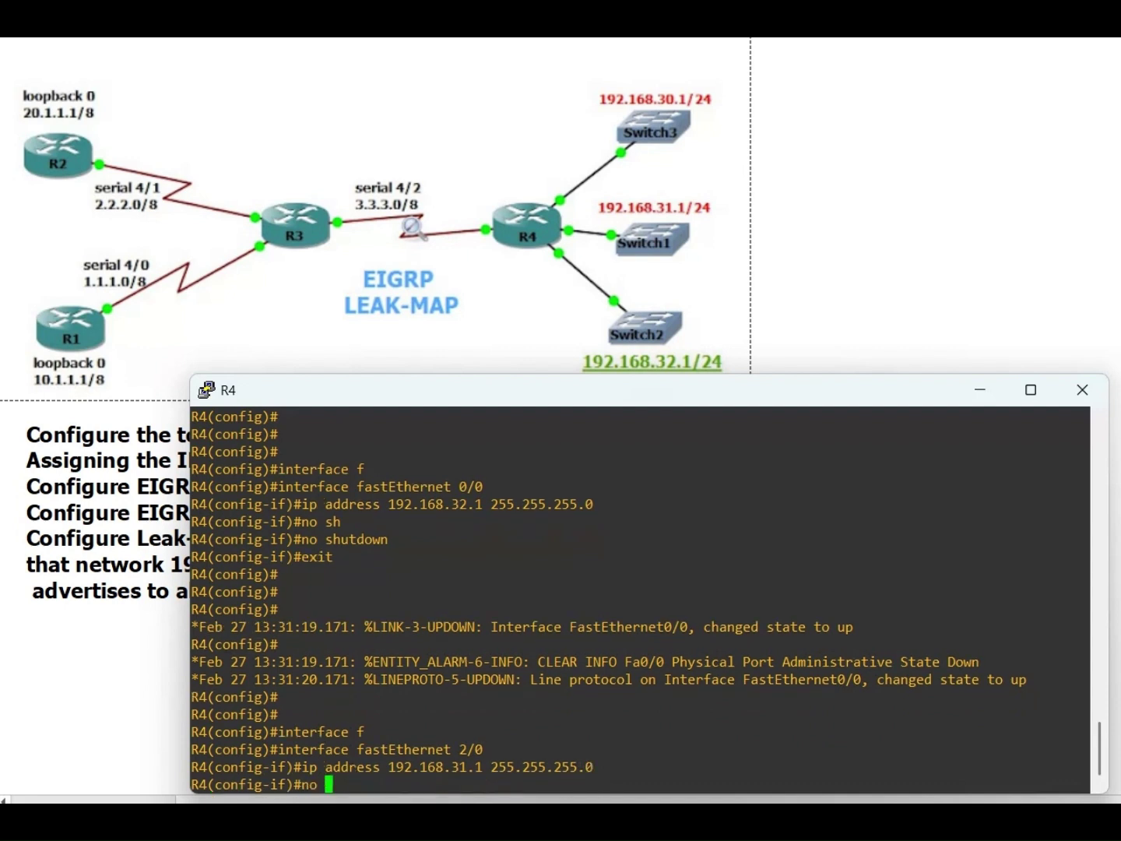
{"action": "key", "text": "Tab"}
{"action": "key", "text": "Return"}
{"action": "type", "text": "exit"}
{"action": "key", "text": "Return"}
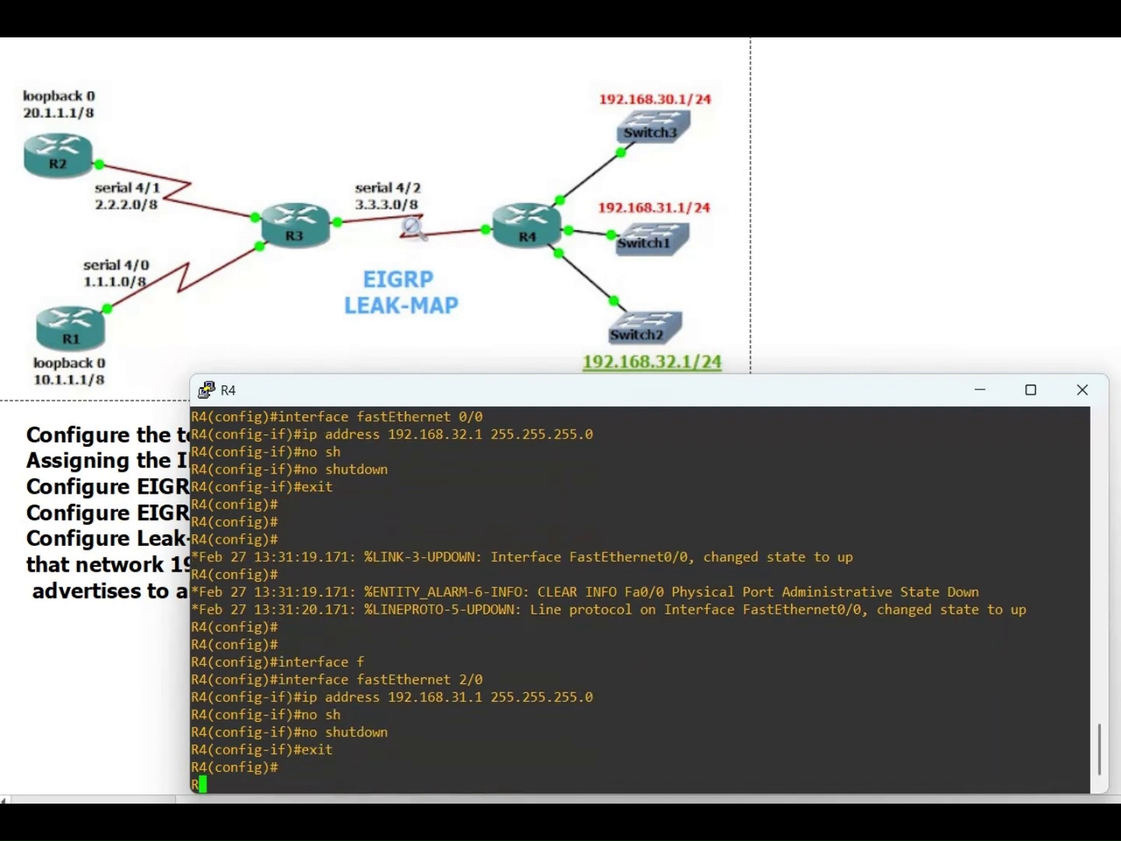
Assign IP address 192.168.30.1 with mask 255.255.255.0 to interface fastEthernet 2/1 on R4
{"action": "key", "text": "Return"}
{"action": "key", "text": "Return"}
{"action": "type", "text": "int"}
{"action": "key", "text": "Tab"}
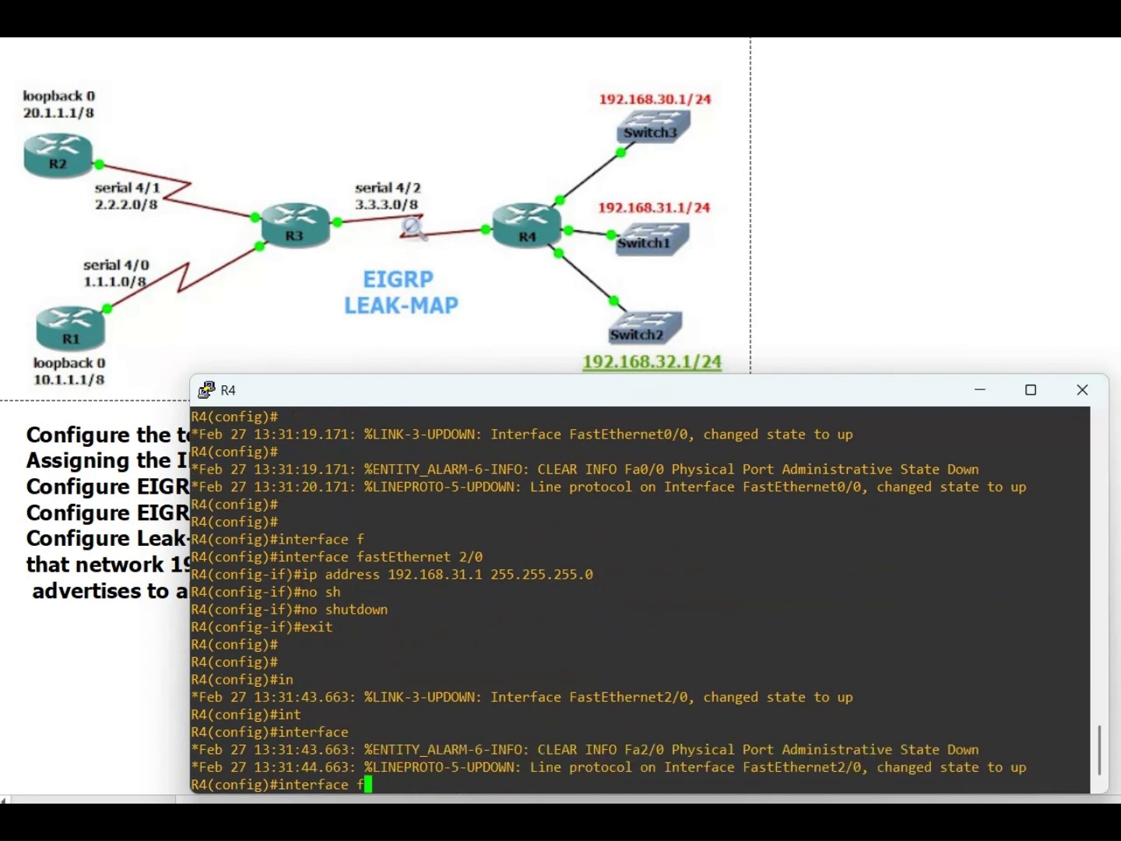
{"action": "type", "text": "f"}
{"action": "key", "text": "Tab"}
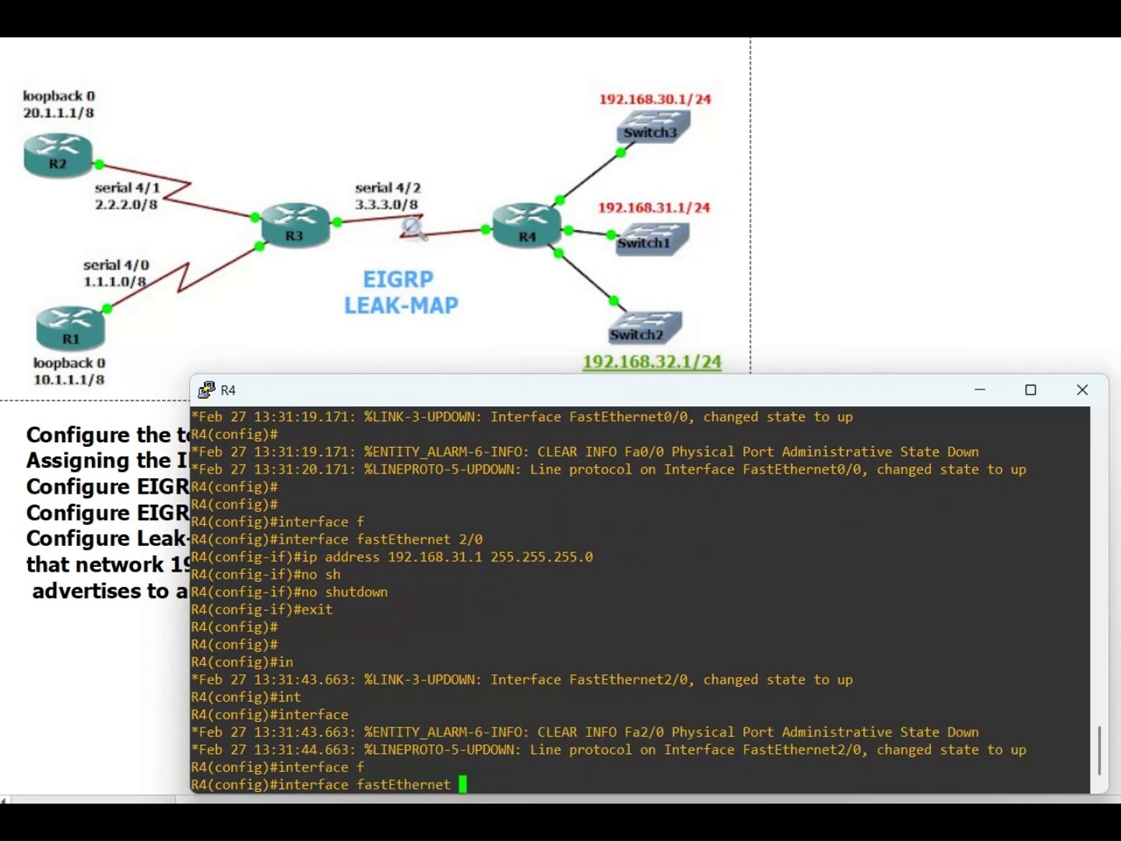
{"action": "type", "text": "2/1"}
{"action": "key", "text": "Return"}
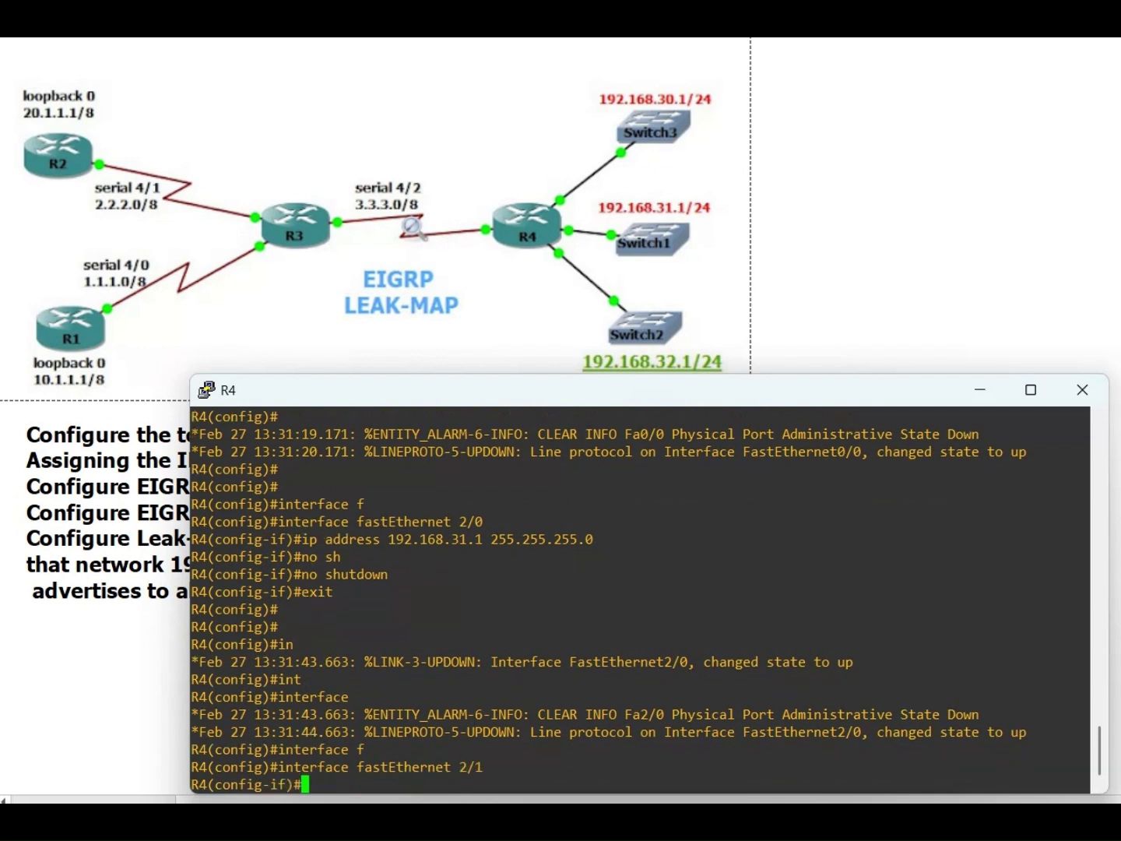
{"action": "type", "text": "ip address 192."}
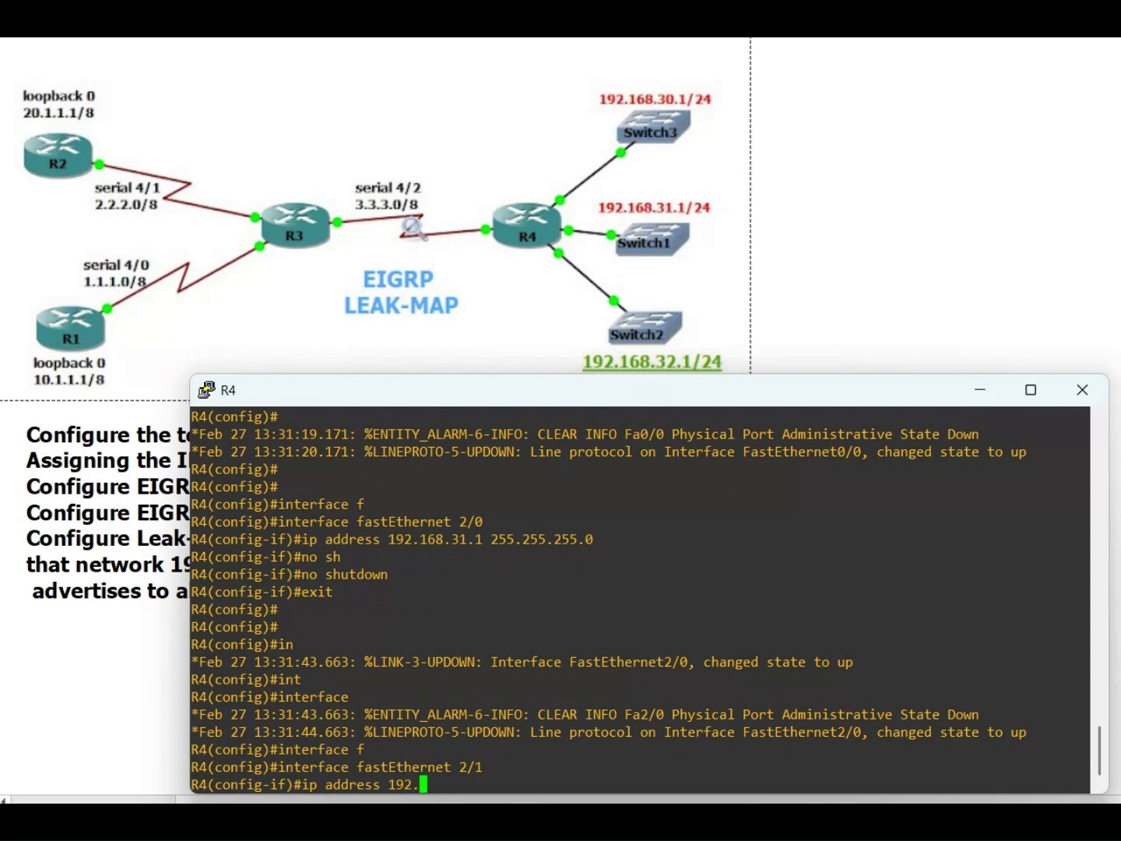
{"action": "type", "text": "168.30.1 255.255.255.0"}
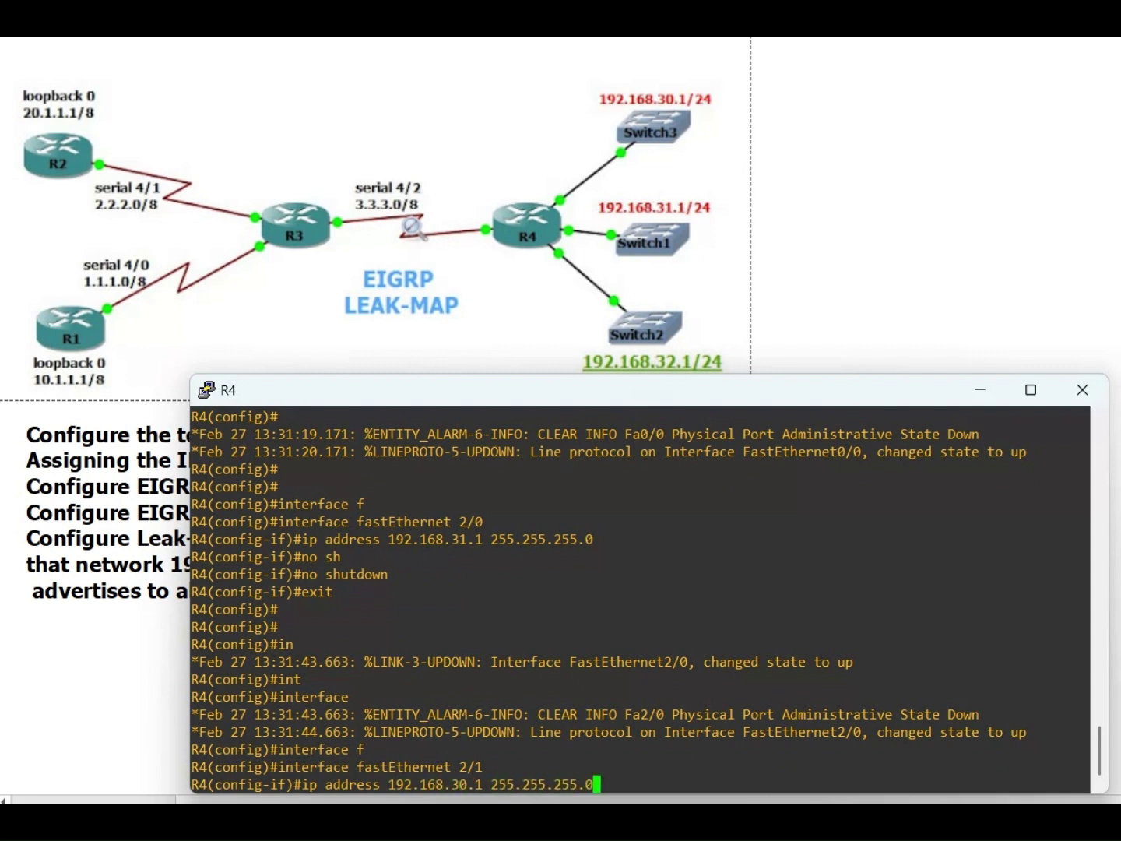
{"action": "key", "text": "Return"}
Enable fastEthernet 2/1 on R4 with no shutdown and return to global configuration mode
{"action": "type", "text": "no sh"}
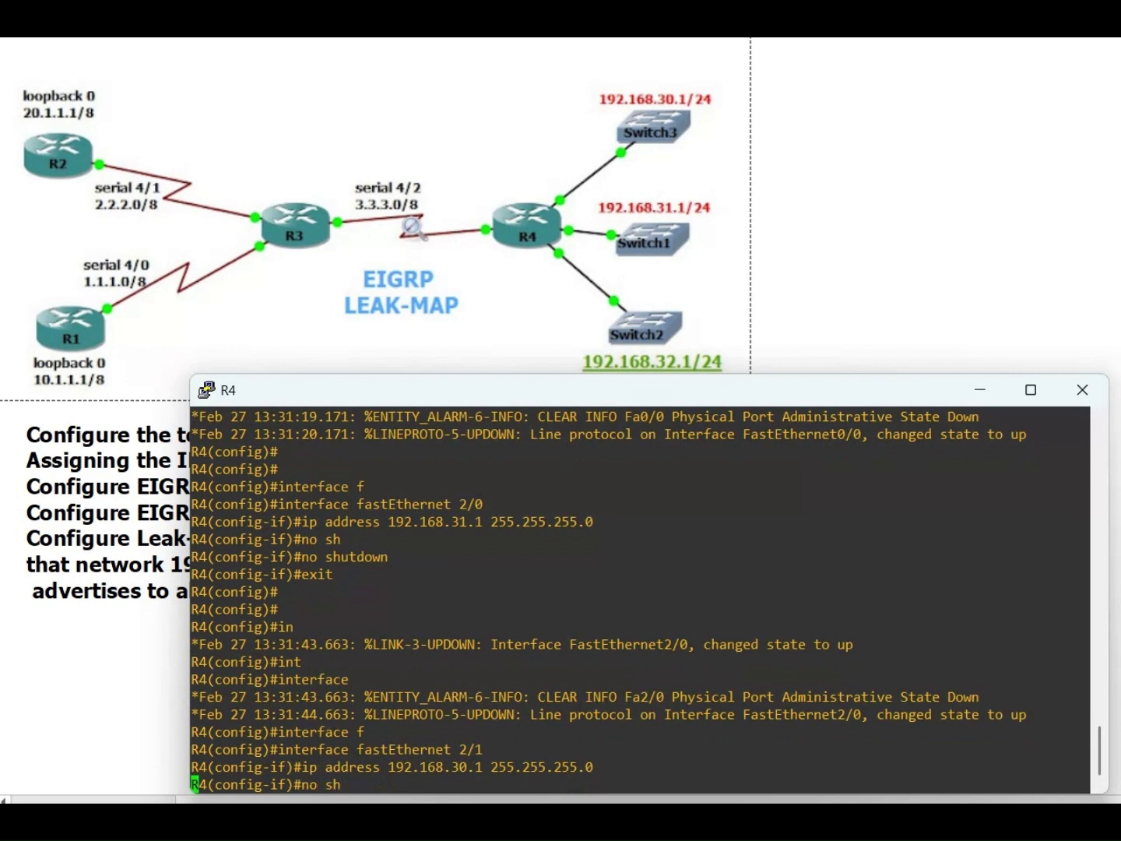
{"action": "key", "text": "Tab"}
{"action": "key", "text": "Return"}
{"action": "type", "text": "exit"}
{"action": "key", "text": "Return"}
{"action": "key", "text": "Return"}
{"action": "key", "text": "Return"}
{"action": "key", "text": "Return"}
{"action": "key", "text": "Return"}
{"action": "key", "text": "Return"}
{"action": "key", "text": "Return"}
{"action": "key", "text": "Return"}
{"action": "key", "text": "Return"}
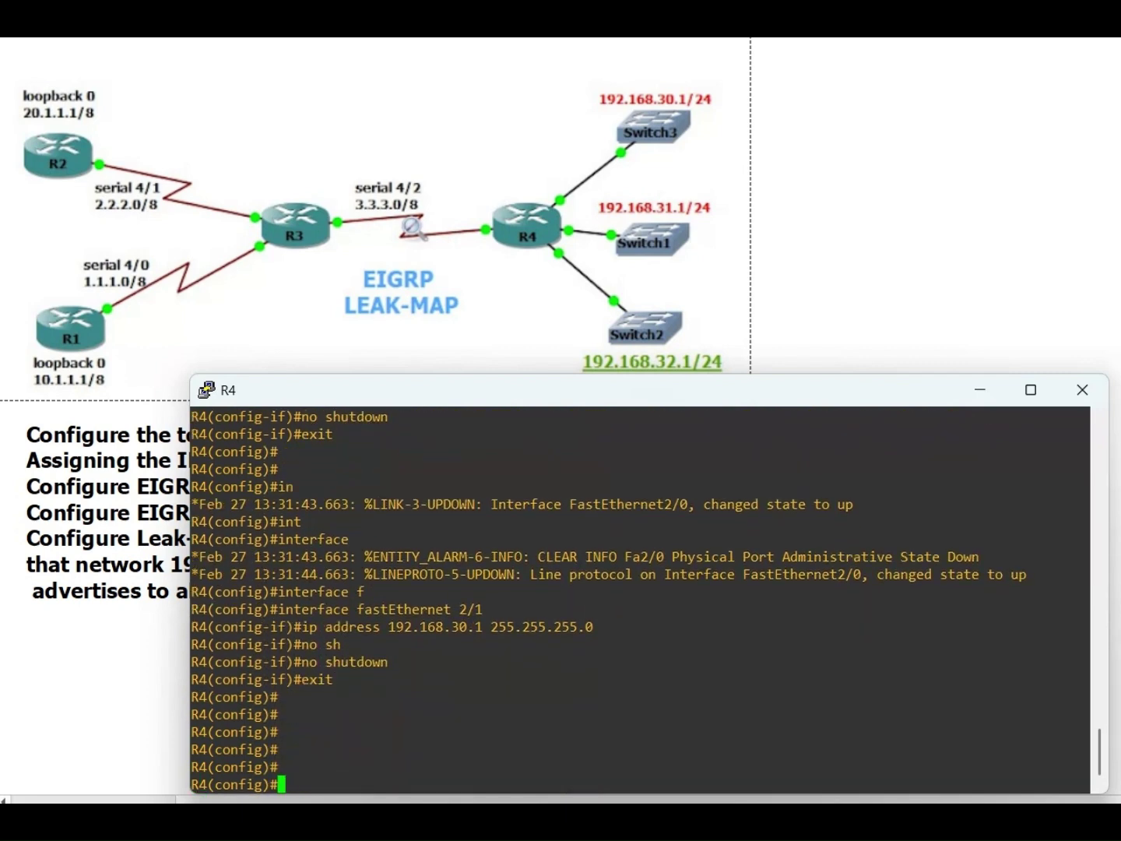
Check R4's interface addresses and status from configuration mode with do show ip int br
{"action": "type", "text": "do show ipi nt br"}
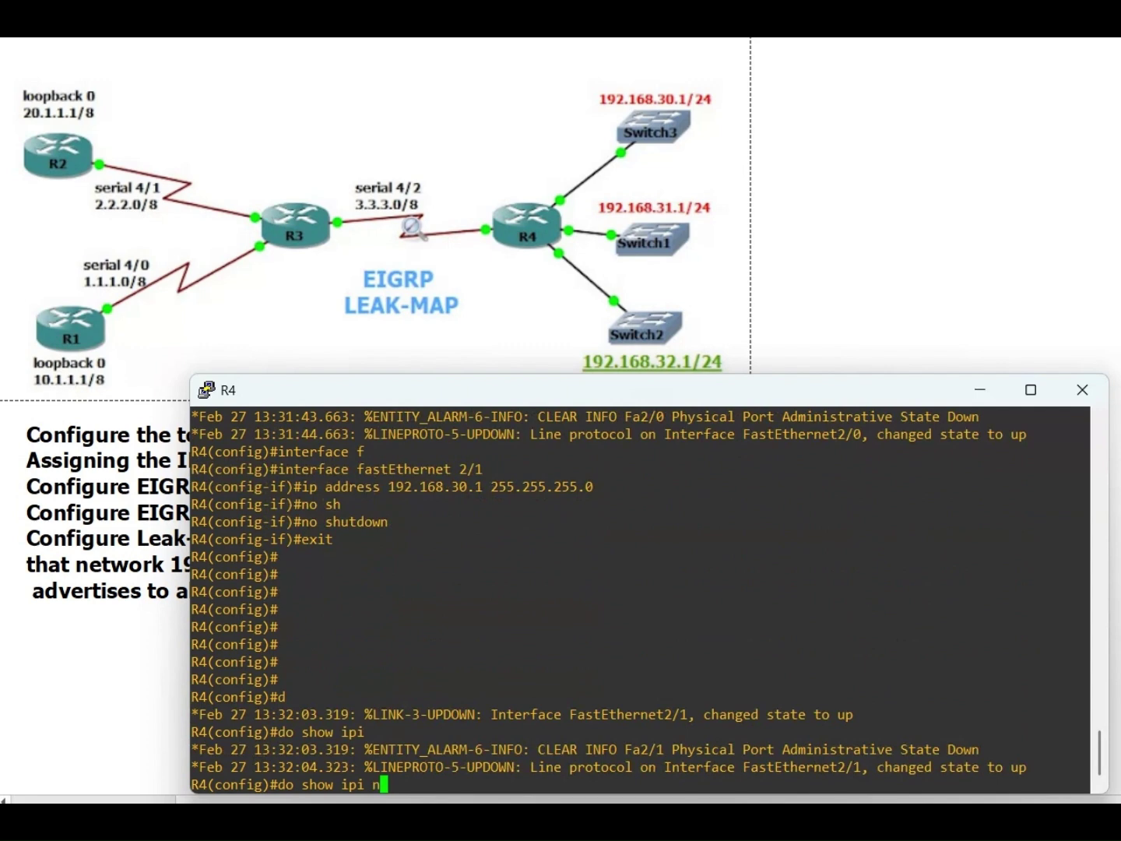
{"action": "key", "text": "BackSpace"}
{"action": "key", "text": "BackSpace"}
{"action": "key", "text": "BackSpace"}
{"action": "key", "text": "BackSpace"}
{"action": "key", "text": "BackSpace"}
{"action": "key", "text": "BackSpace"}
{"action": "key", "text": "BackSpace"}
{"action": "key", "text": "BackSpace"}
{"action": "key", "text": "BackSpace"}
{"action": "key", "text": "BackSpace"}
{"action": "key", "text": "BackSpace"}
{"action": "key", "text": "BackSpace"}
{"action": "key", "text": "BackSpace"}
{"action": "key", "text": "BackSpace"}
{"action": "key", "text": "BackSpace"}
{"action": "key", "text": "BackSpace"}
{"action": "key", "text": "BackSpace"}
{"action": "key", "text": "BackSpace"}
{"action": "type", "text": "do show ip int br"}
{"action": "key", "text": "Return"}
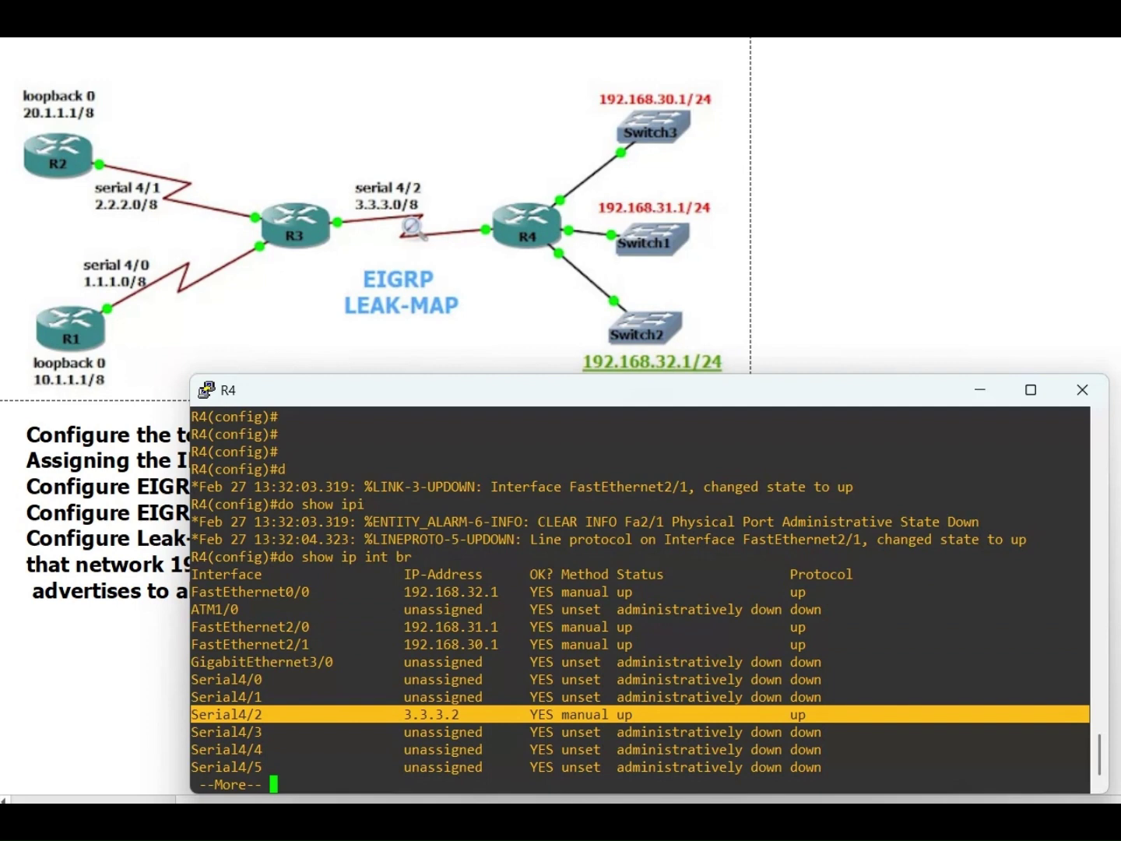
Switch to the R3 console and check its interface addresses and status with do show ip int br
{"action": "mouse_move", "coordinate": [899, 806]}
{"action": "left_click", "coordinate": [1117, 759]}
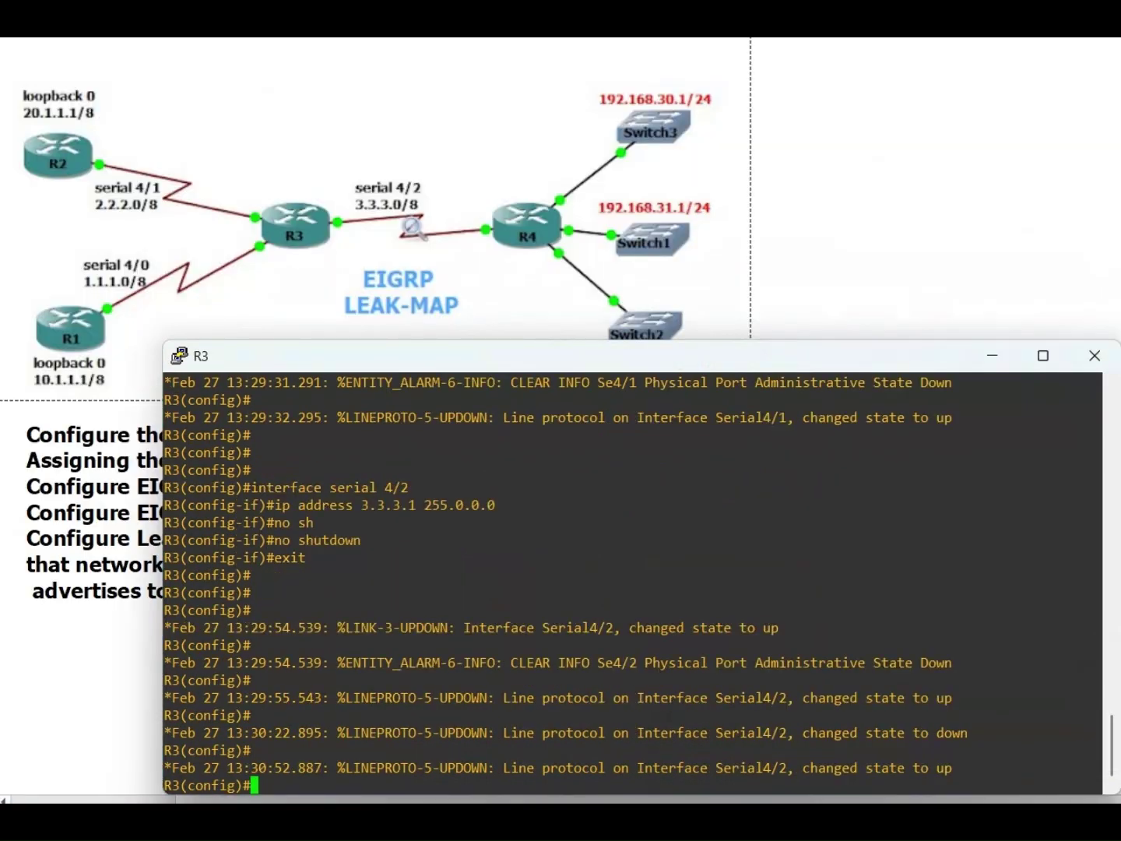
{"action": "key", "text": "Return"}
{"action": "key", "text": "Return"}
{"action": "key", "text": "Return"}
{"action": "type", "text": "do show ip int br"}
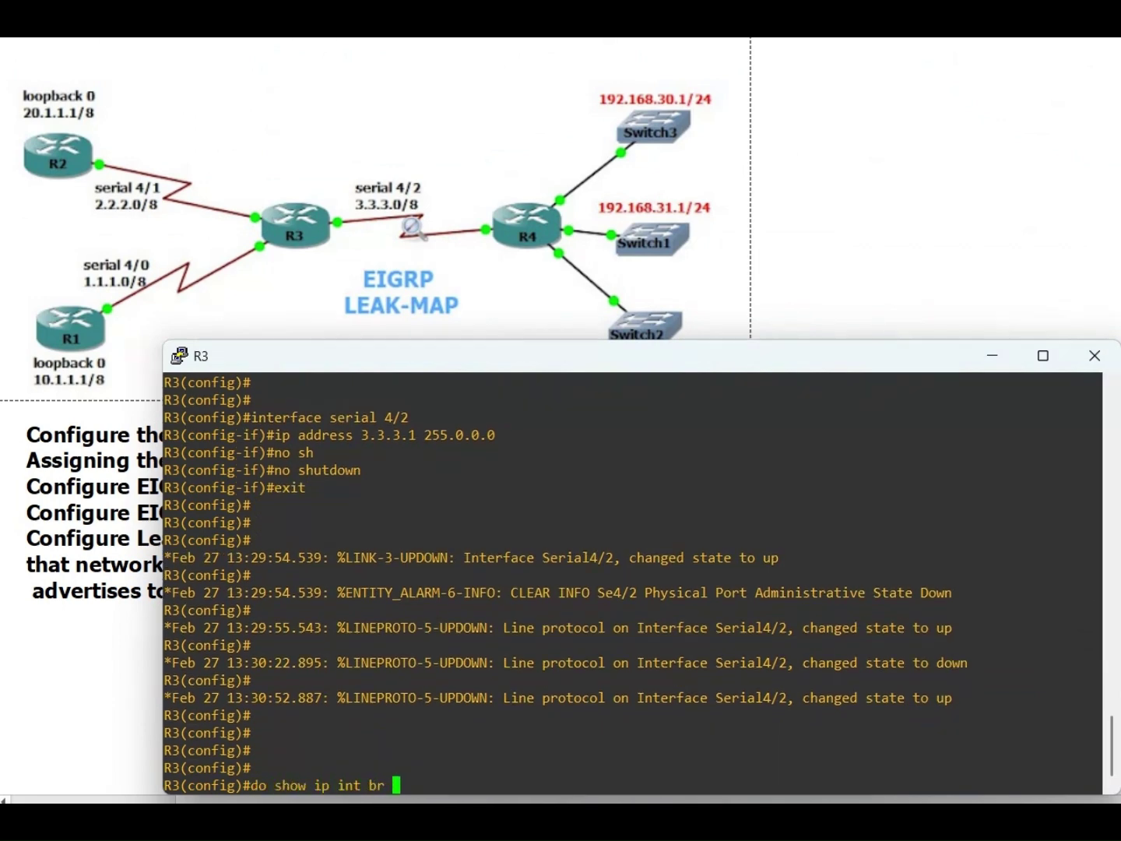
{"action": "key", "text": "Return"}
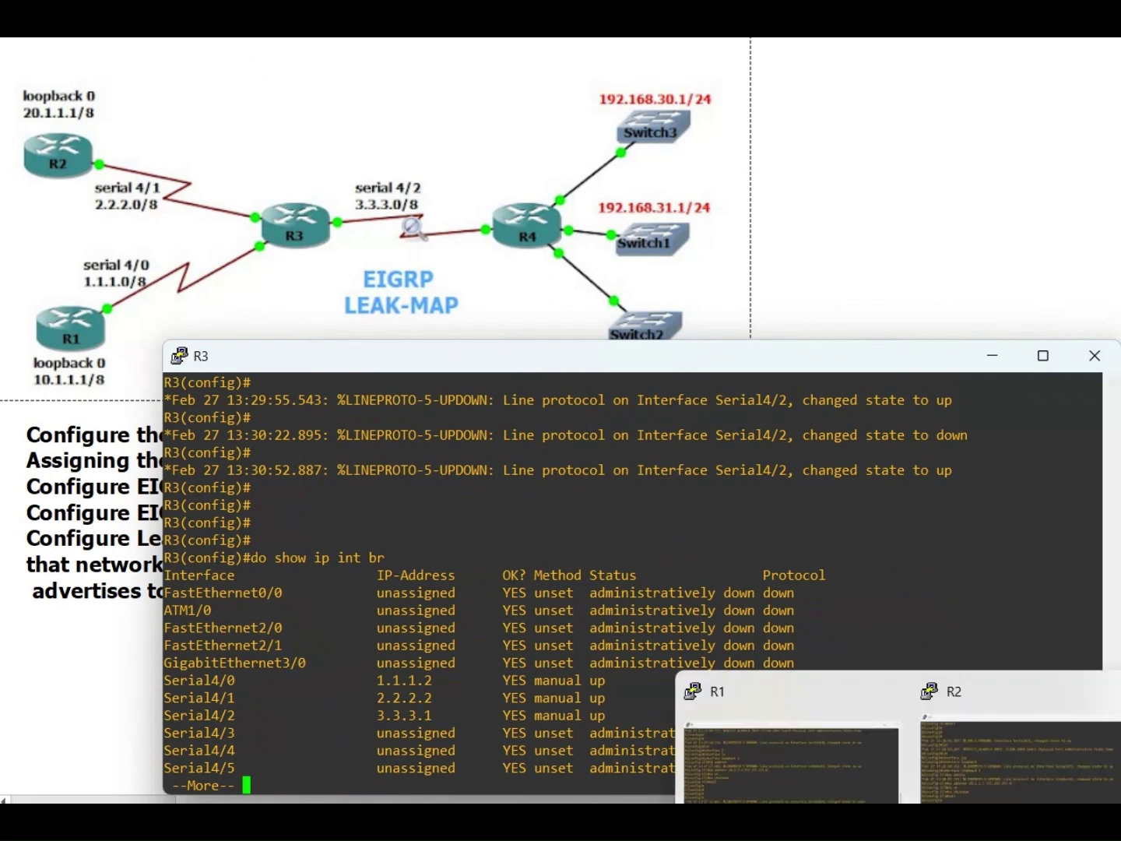
Switch to the R2 console and list all its interfaces, including the loopback, with do show ip int br
{"action": "left_click", "coordinate": [1012, 759]}
{"action": "type", "text": "do show ip int br"}
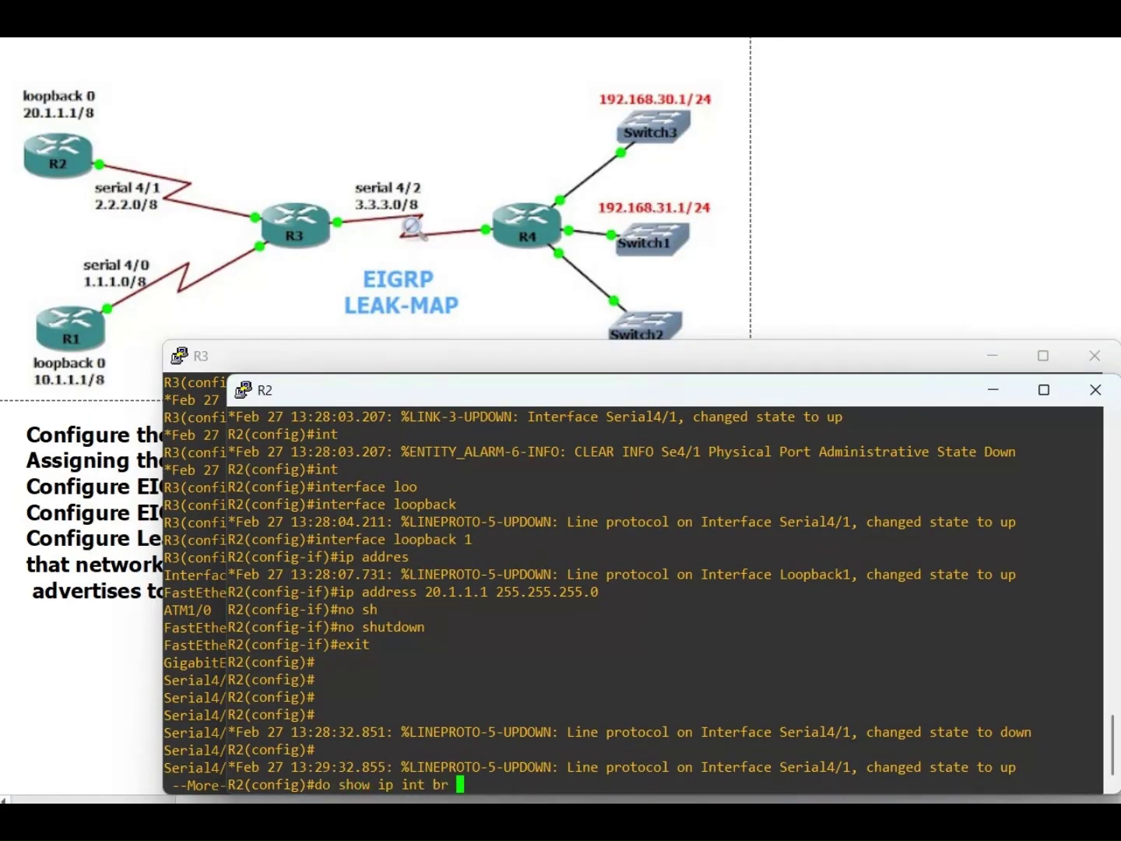
{"action": "key", "text": "Return"}
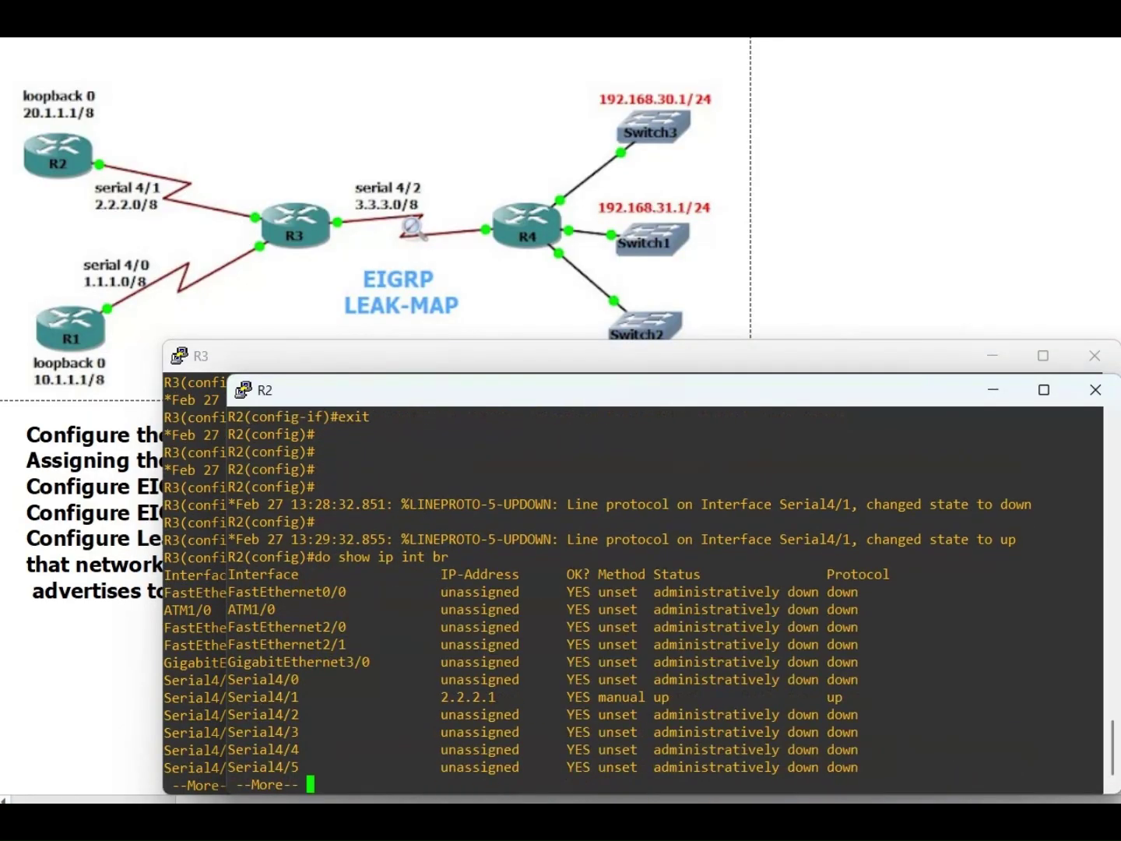
{"action": "key", "text": "space"}
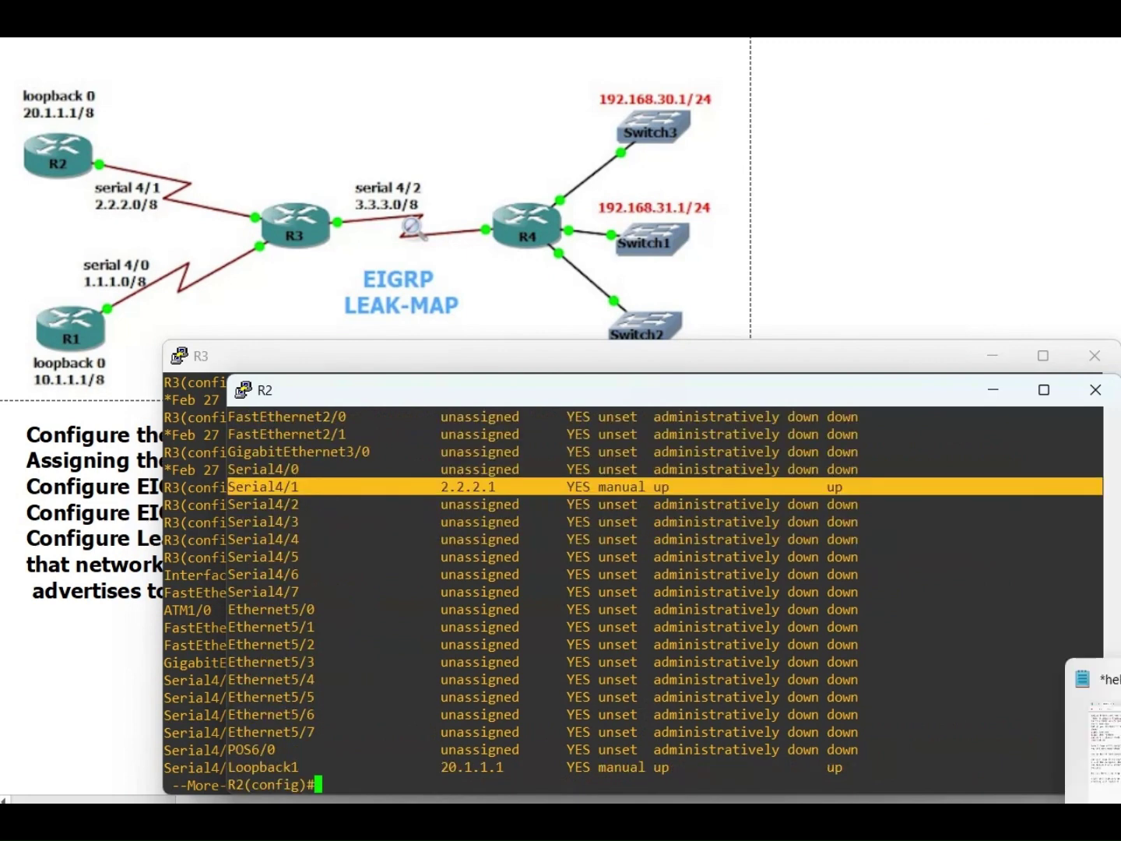
Switch to the R1 console and list all its interfaces, including the loopback, with do show ip int br
{"action": "left_click", "coordinate": [751, 767]}
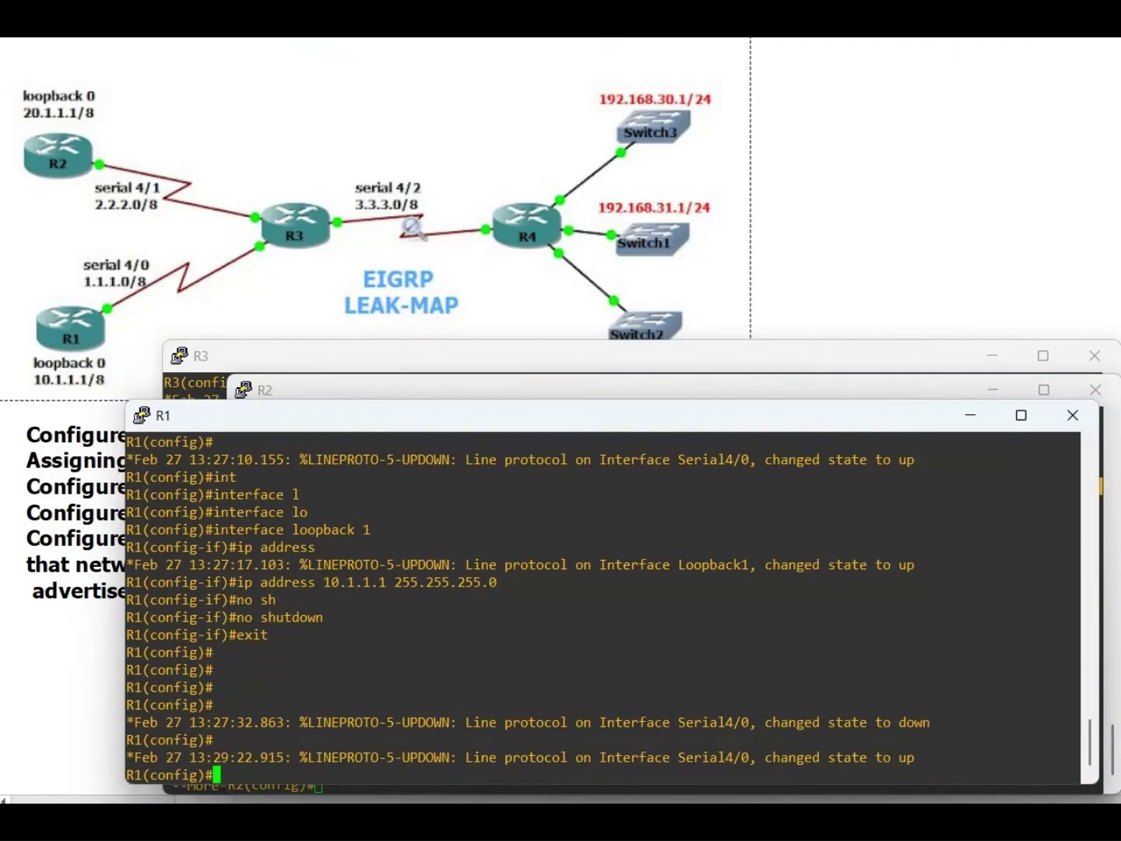
{"action": "type", "text": "do show ip int br"}
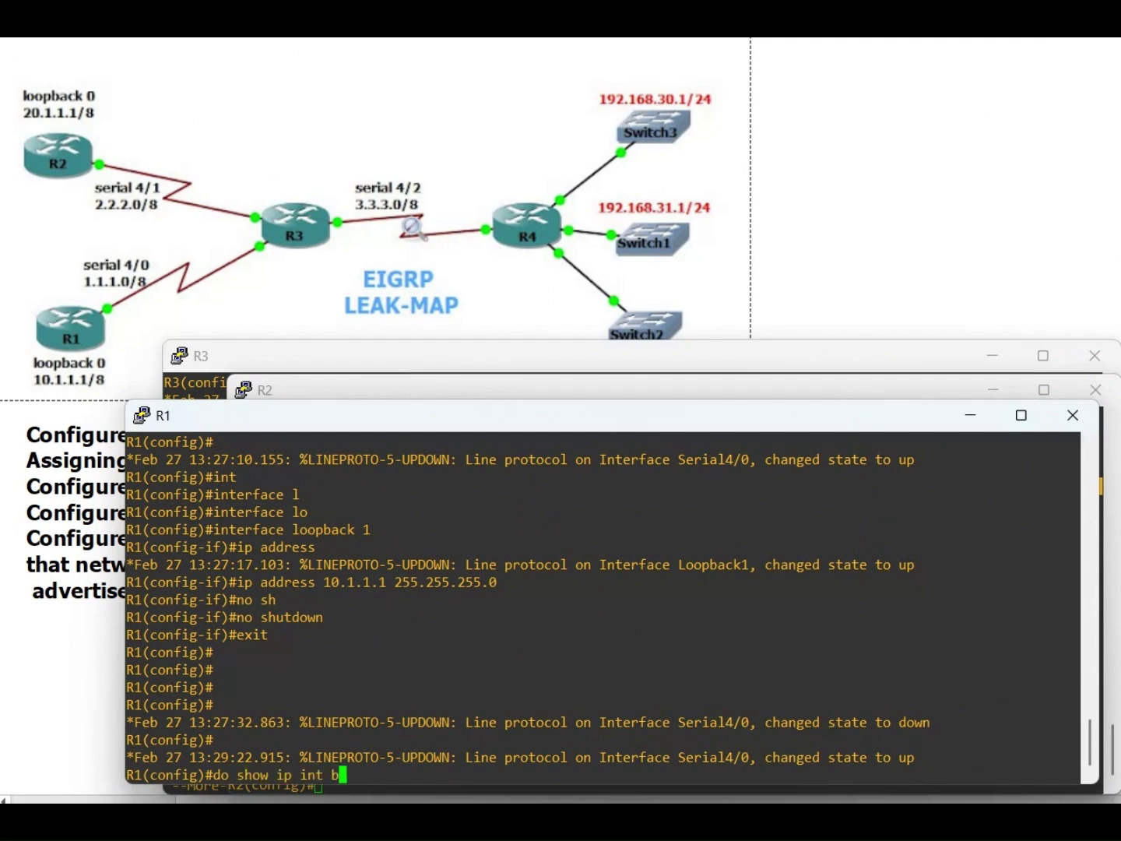
{"action": "key", "text": "Return"}
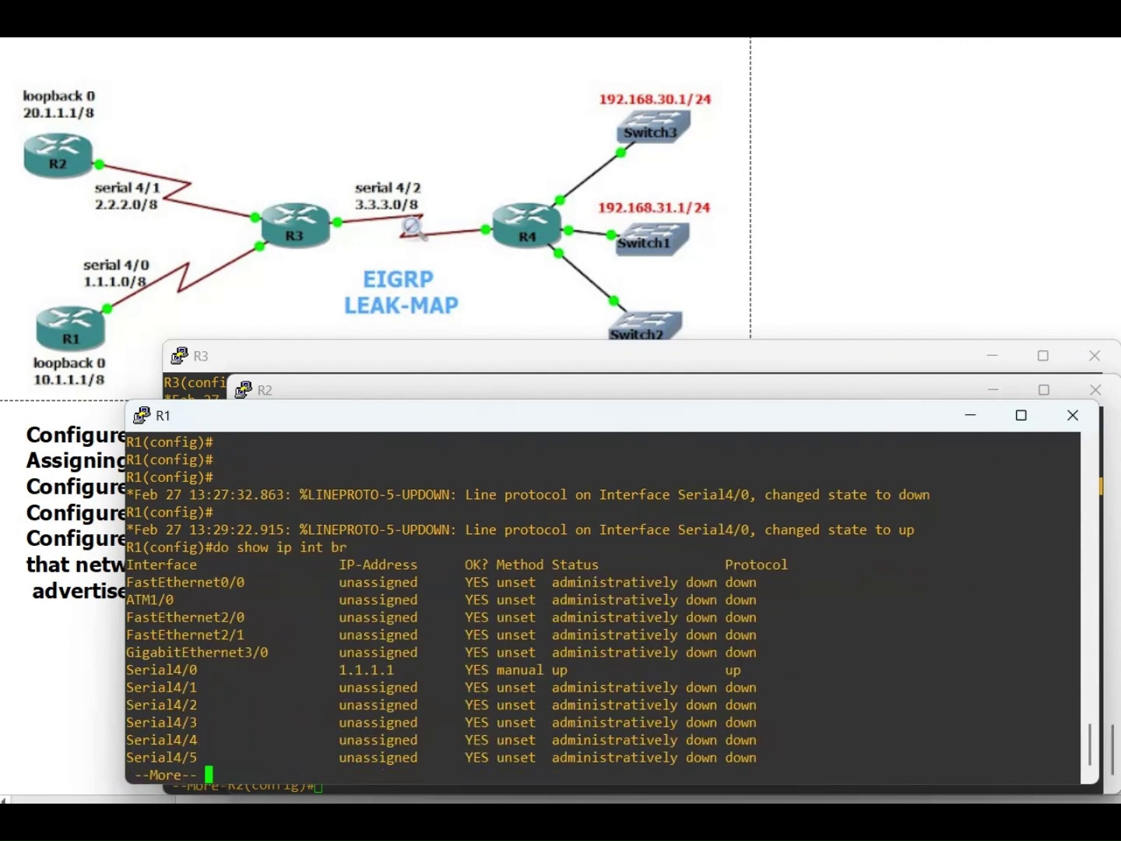
{"action": "key", "text": "space"}
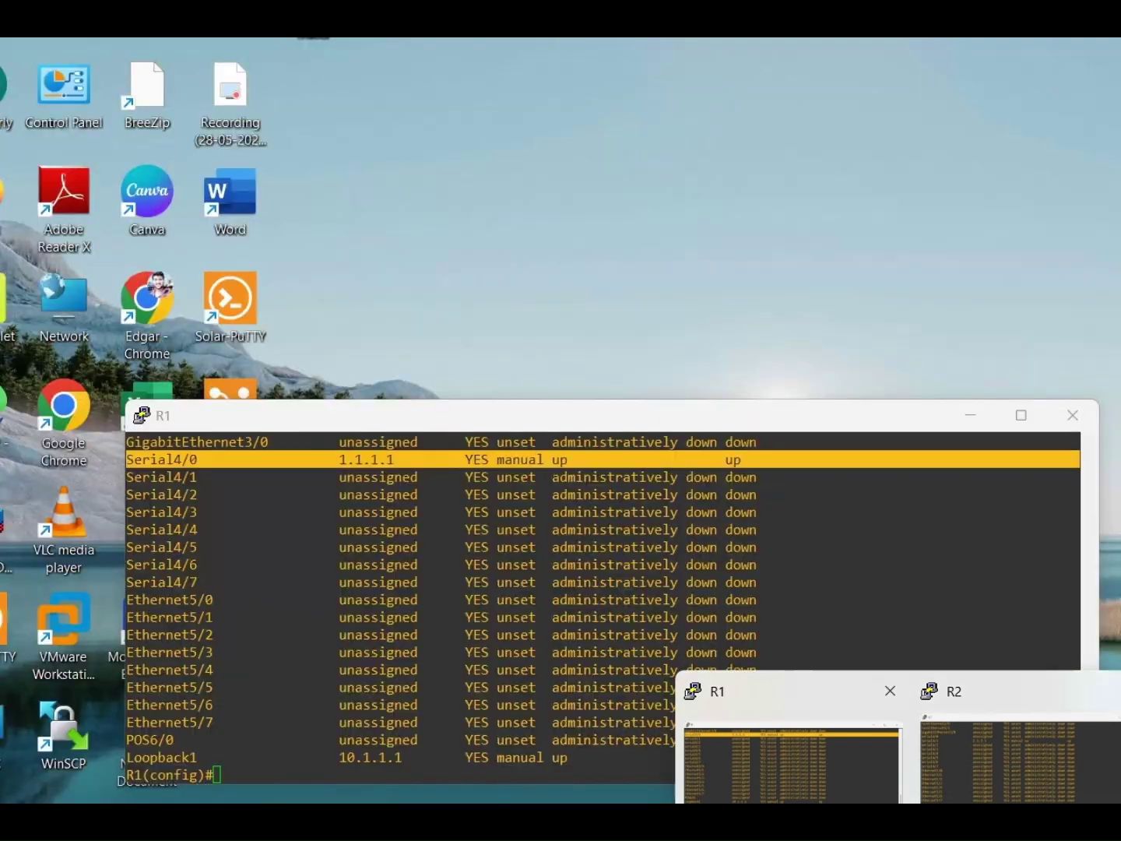
Return to the R1 console over the topology diagram and get a fresh global configuration prompt
{"action": "left_click", "coordinate": [788, 750]}
{"action": "key", "text": "Return"}
{"action": "key", "text": "Return"}
{"action": "key", "text": "Return"}
{"action": "key", "text": "Return"}
{"action": "key", "text": "Return"}
{"action": "key", "text": "Return"}
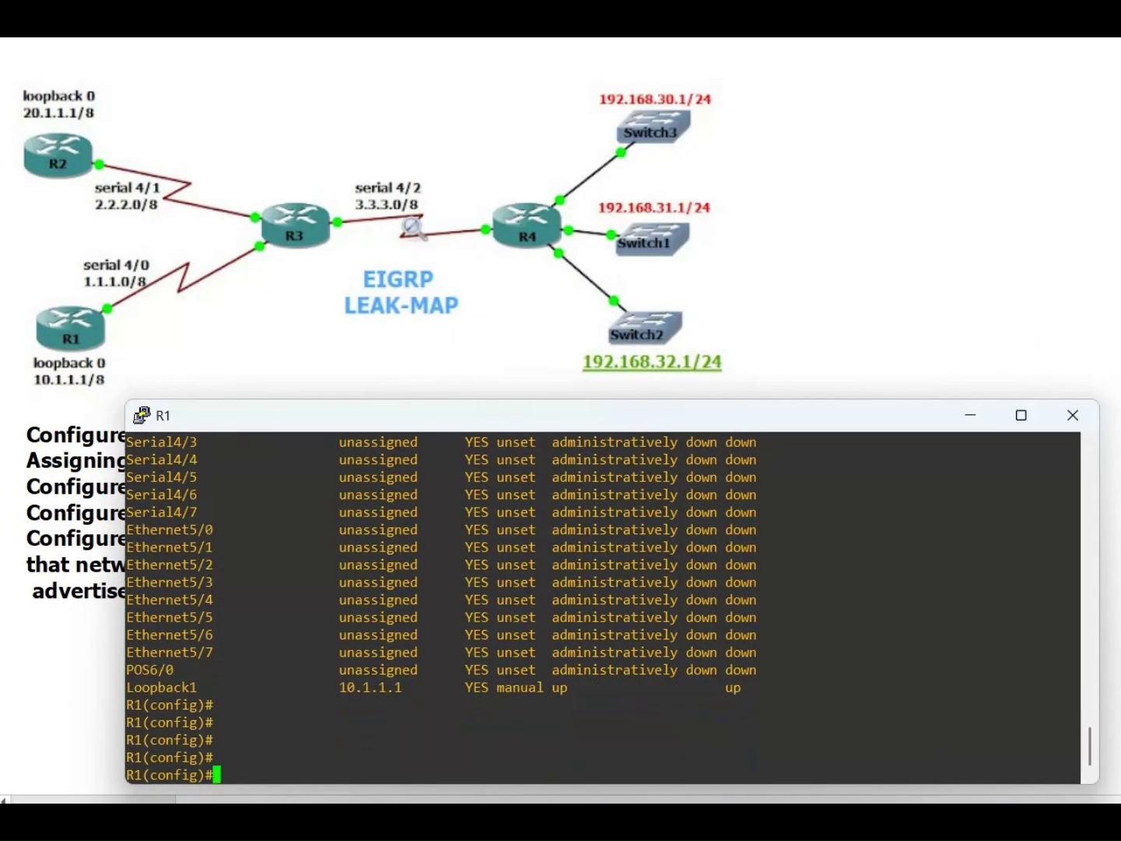
Start EIGRP 1234 on R1 and advertise networks 10.1.1.0 and 1.0.0.0
{"action": "type", "text": "router"}
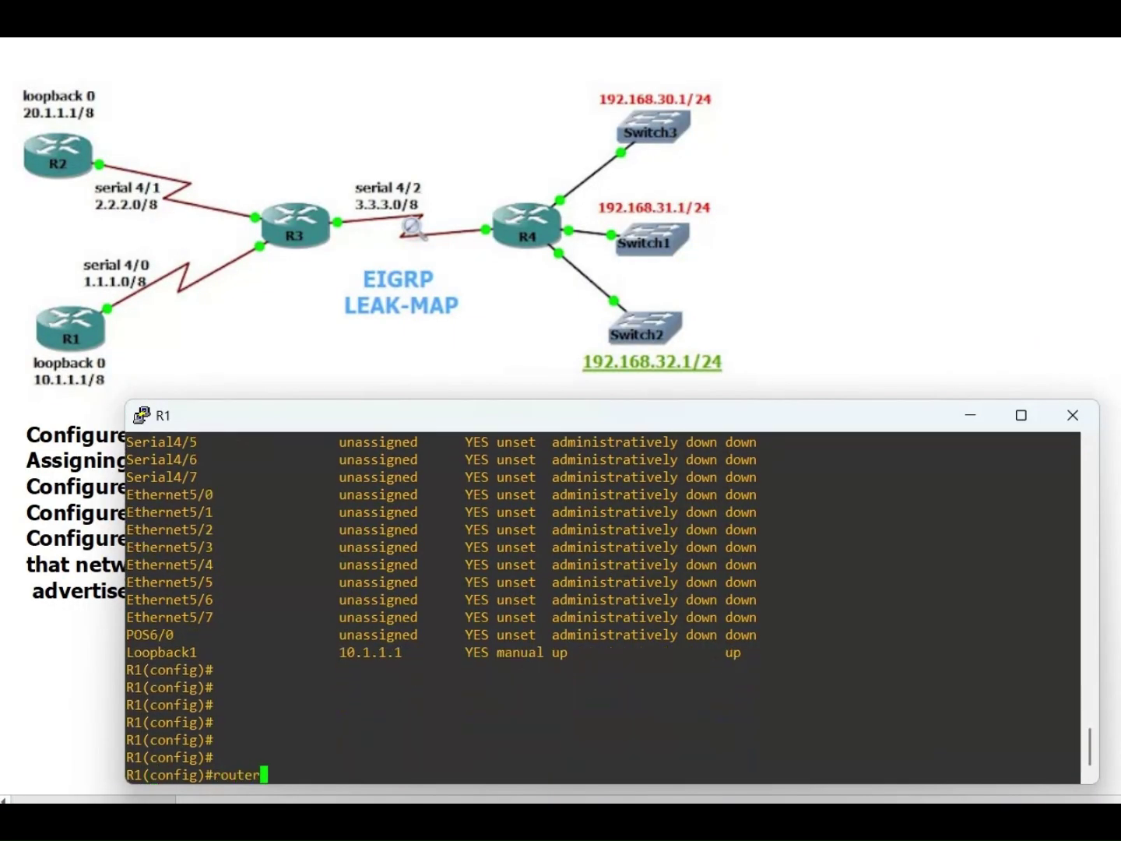
{"action": "type", "text": " eigrp 1234"}
{"action": "key", "text": "Return"}
{"action": "type", "text": "ne"}
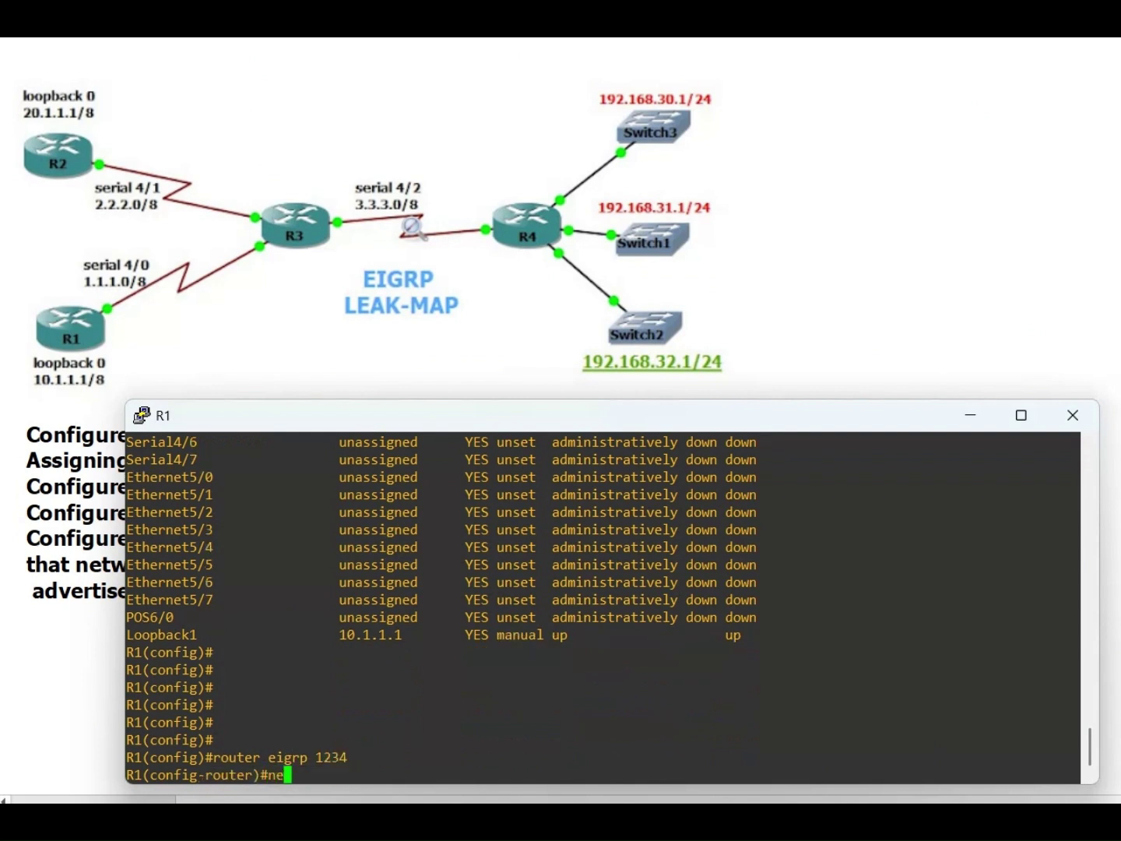
{"action": "type", "text": "twork 10.1.1.0"}
{"action": "key", "text": "Return"}
{"action": "type", "text": "network "}
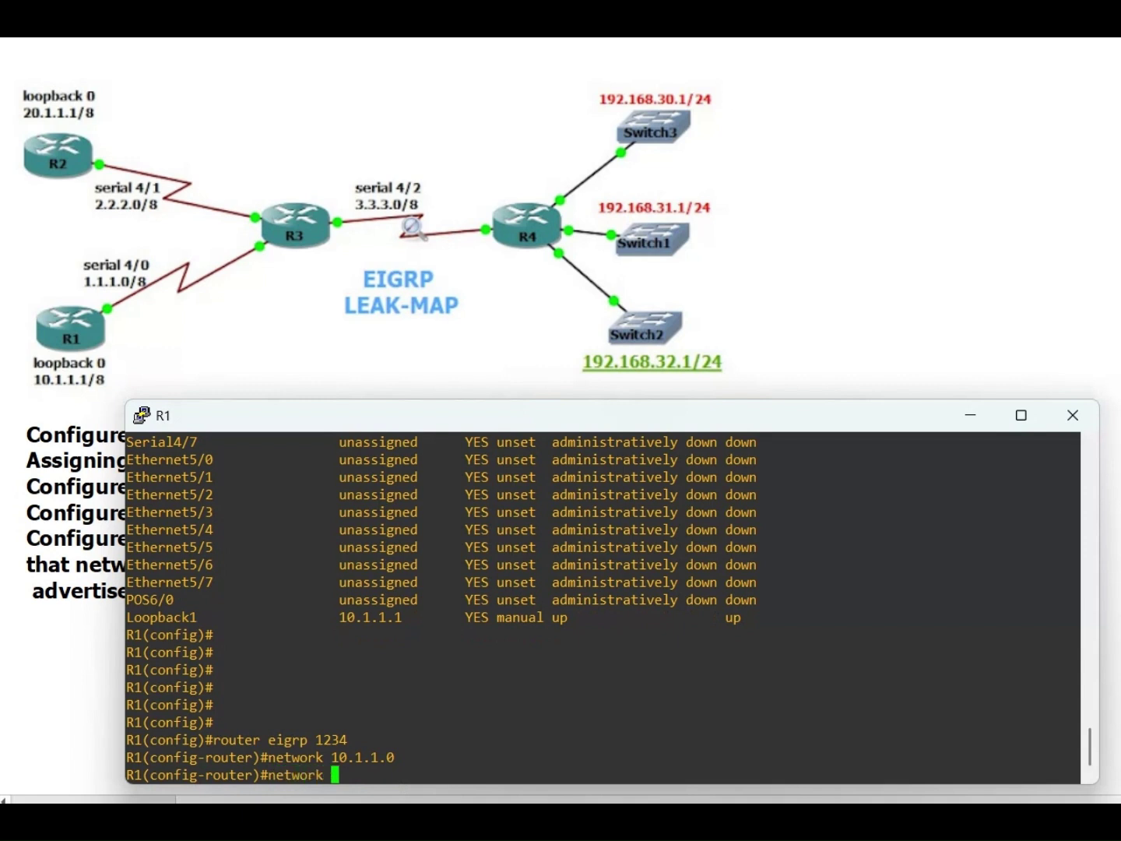
{"action": "type", "text": "1.0.0.0"}
{"action": "key", "text": "Return"}
Disable EIGRP automatic summarization on R1 with no auto-summary and exit to global configuration mode
{"action": "type", "text": "no au"}
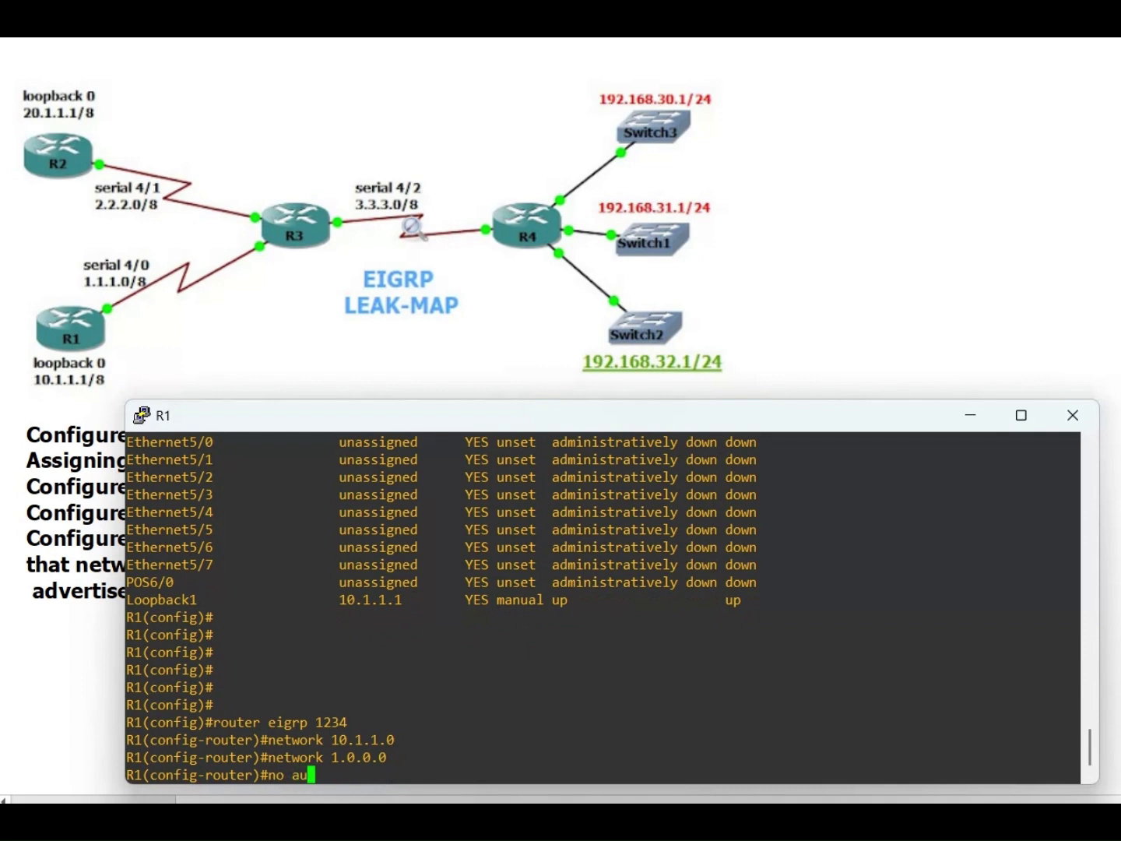
{"action": "key", "text": "Tab"}
{"action": "key", "text": "Return"}
{"action": "type", "text": "exit"}
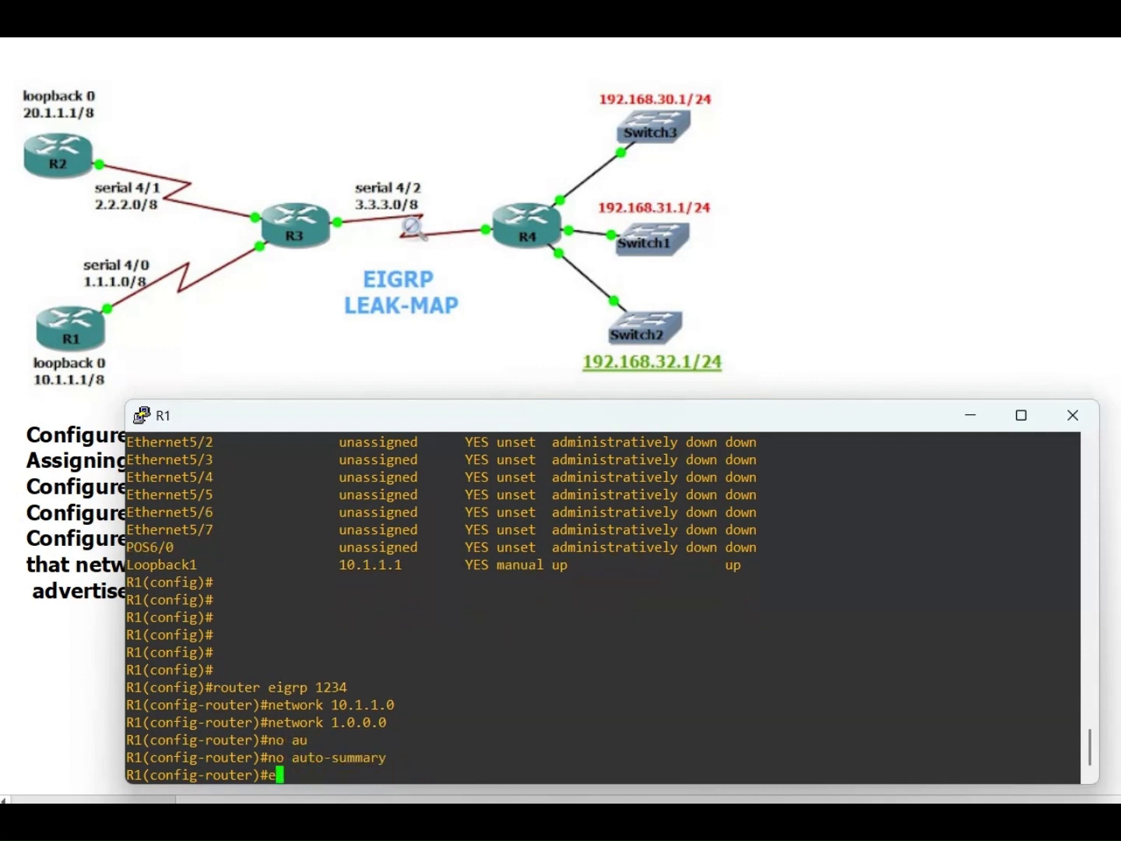
{"action": "key", "text": "Return"}
{"action": "key", "text": "Return"}
{"action": "key", "text": "Return"}
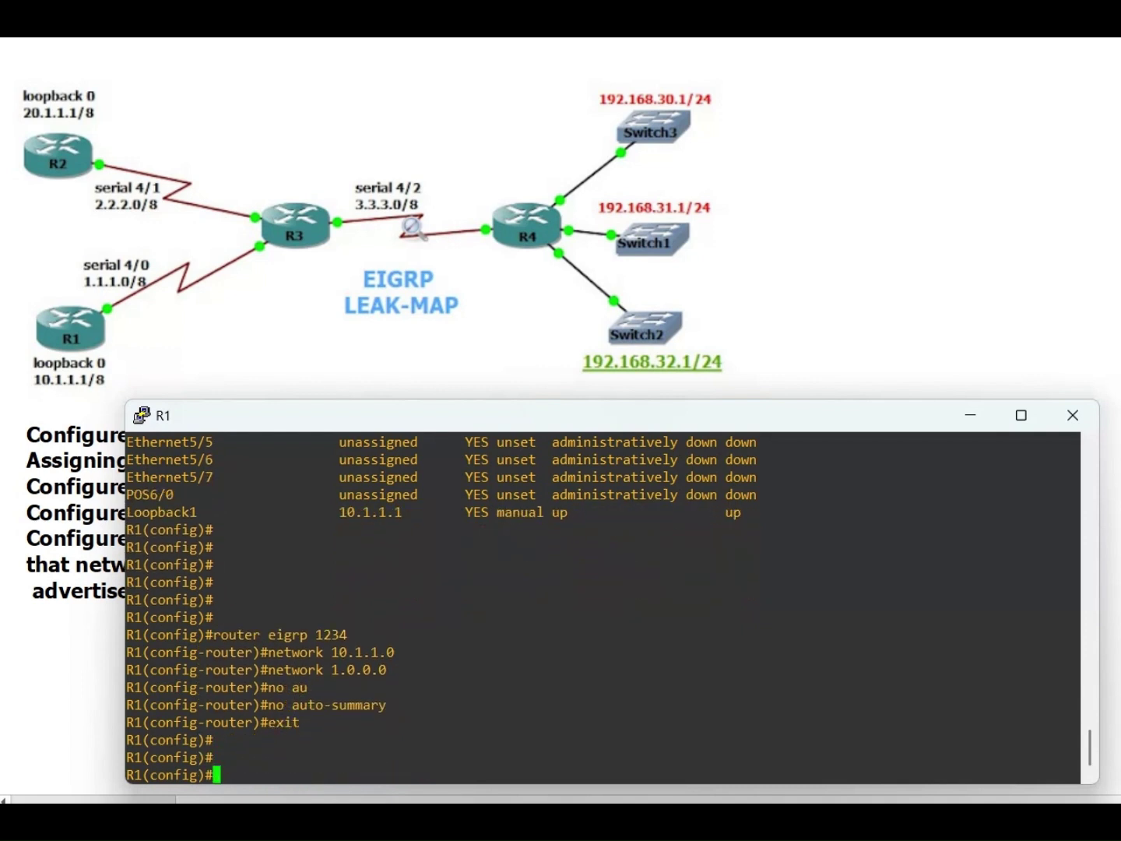
Switch to the R2 console and enter router configuration mode for EIGRP 1234
{"action": "mouse_move", "coordinate": [903, 802]}
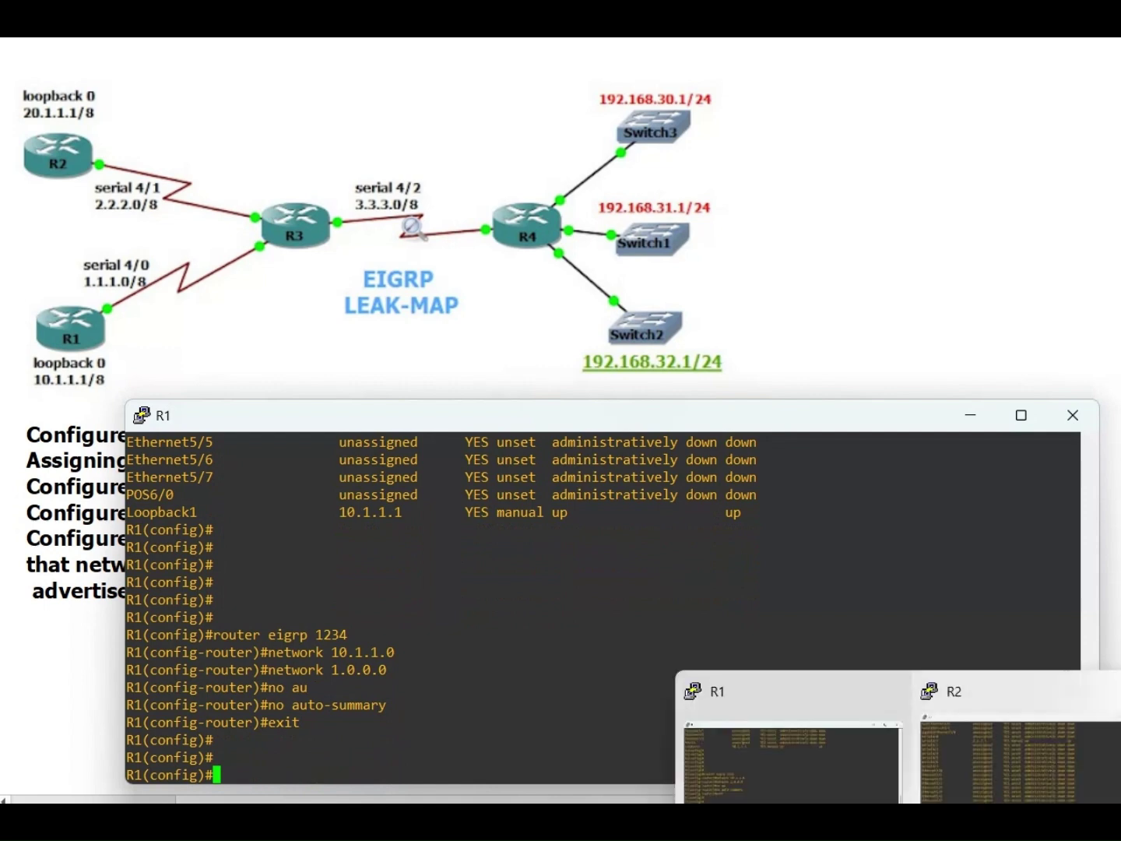
{"action": "left_click", "coordinate": [1012, 759]}
{"action": "key", "text": "alt+Tab"}
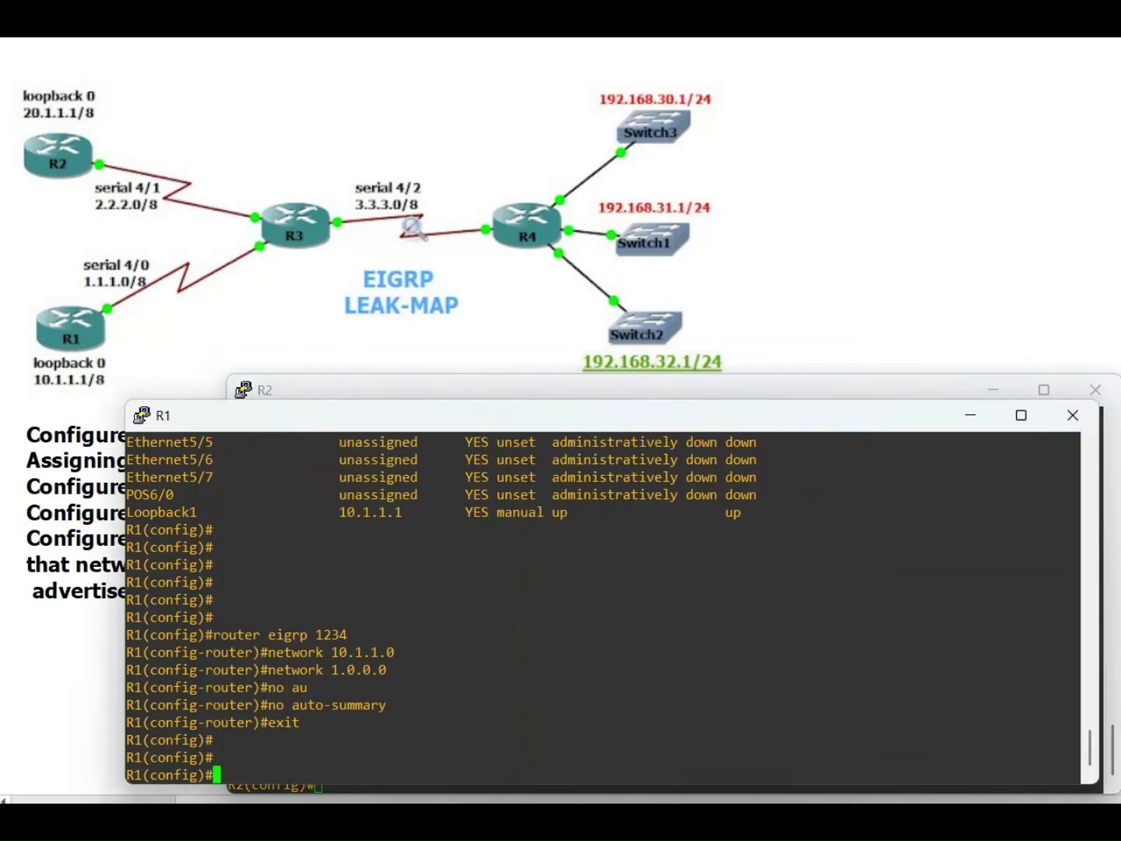
{"action": "left_click", "coordinate": [982, 414]}
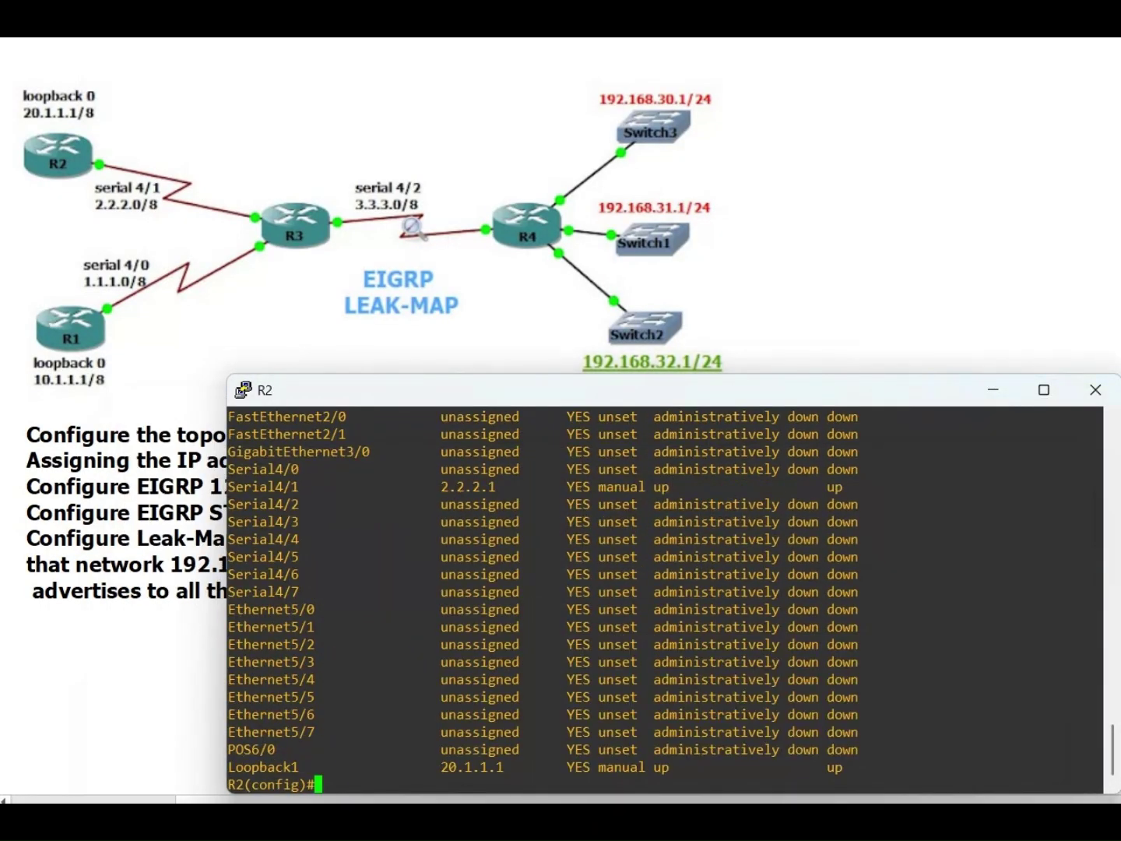
{"action": "key", "text": "Return"}
{"action": "key", "text": "Return"}
{"action": "key", "text": "Return"}
{"action": "type", "text": "router "}
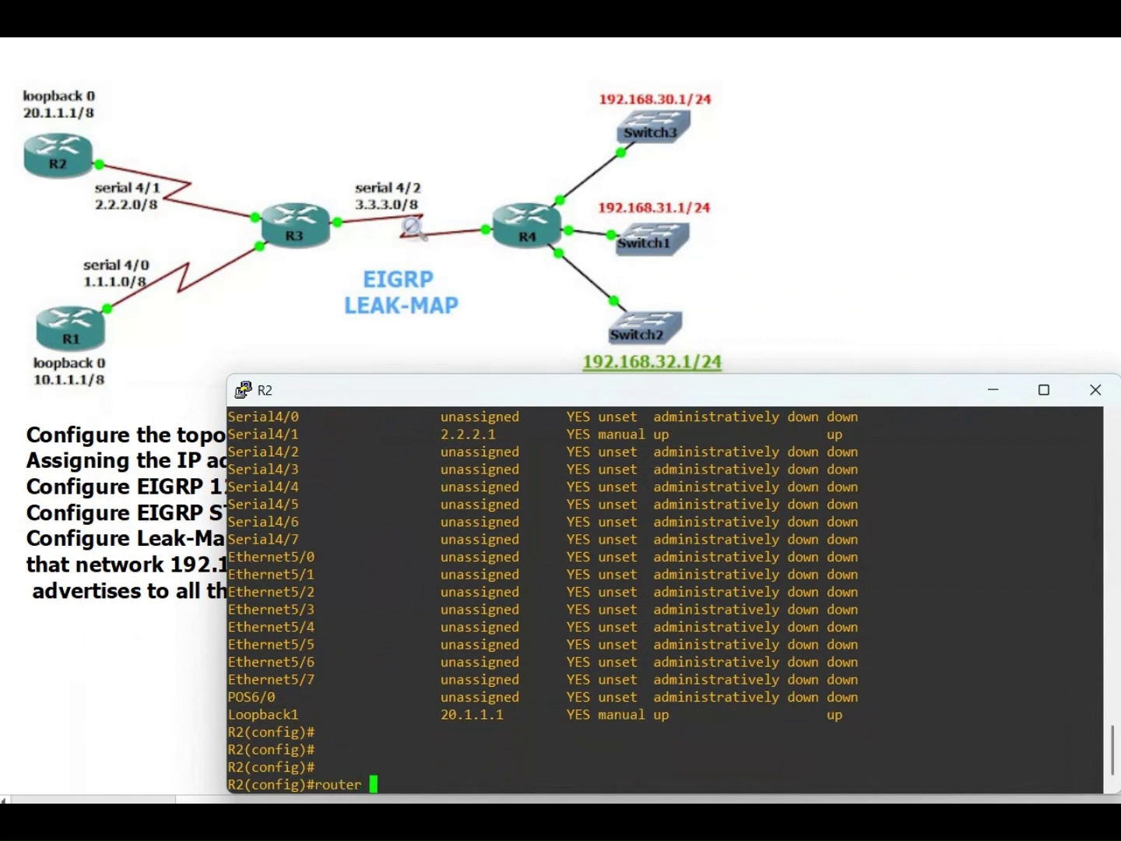
{"action": "type", "text": "eigrp 1234"}
{"action": "key", "text": "Return"}
Advertise networks 20.1.1.0 and 2.0.0.0 in R2's EIGRP 1234 process
{"action": "type", "text": "netw"}
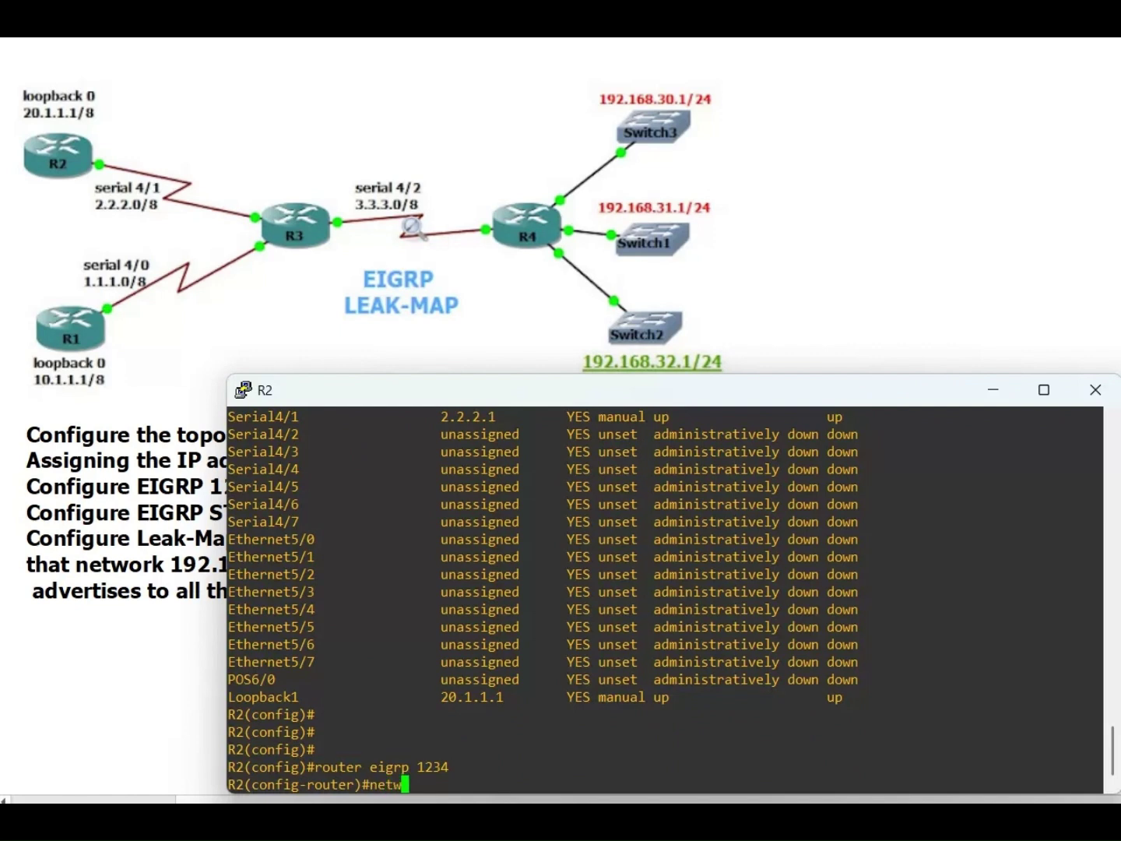
{"action": "type", "text": "ork 20.0"}
{"action": "key", "text": "BackSpace"}
{"action": "type", "text": "1.1.0"}
{"action": "key", "text": "Return"}
{"action": "type", "text": "network "}
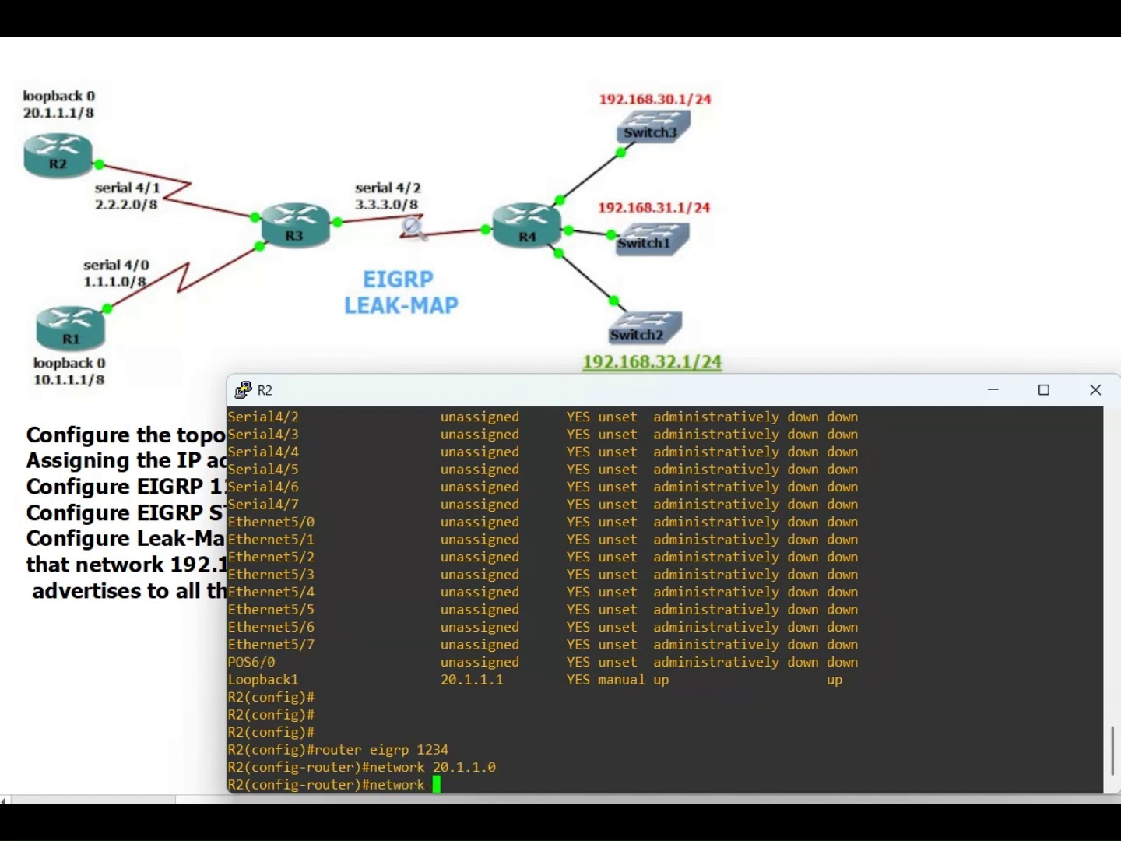
{"action": "type", "text": "2.0.0.0"}
{"action": "key", "text": "Return"}
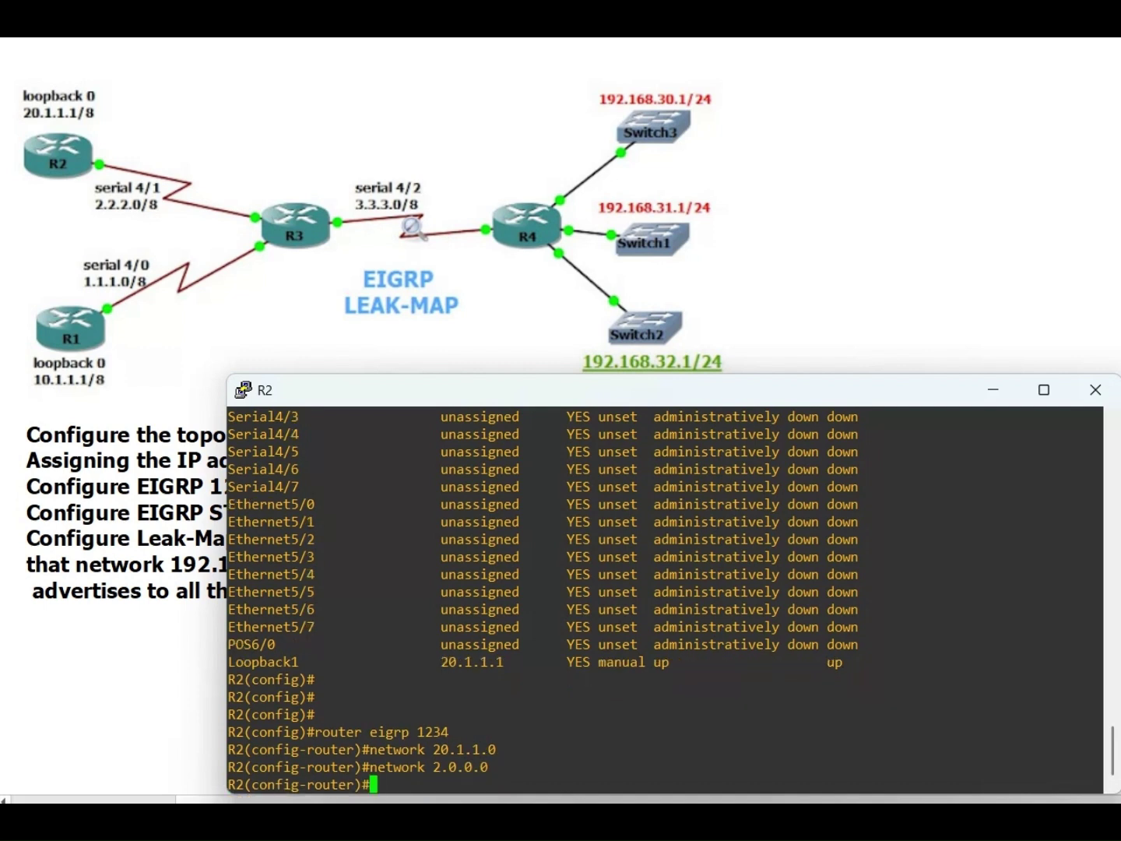
Disable EIGRP automatic summarization on R2 with no auto-summary and exit router configuration mode
{"action": "type", "text": "no au"}
{"action": "key", "text": "Tab"}
{"action": "key", "text": "Return"}
{"action": "type", "text": "ex"}
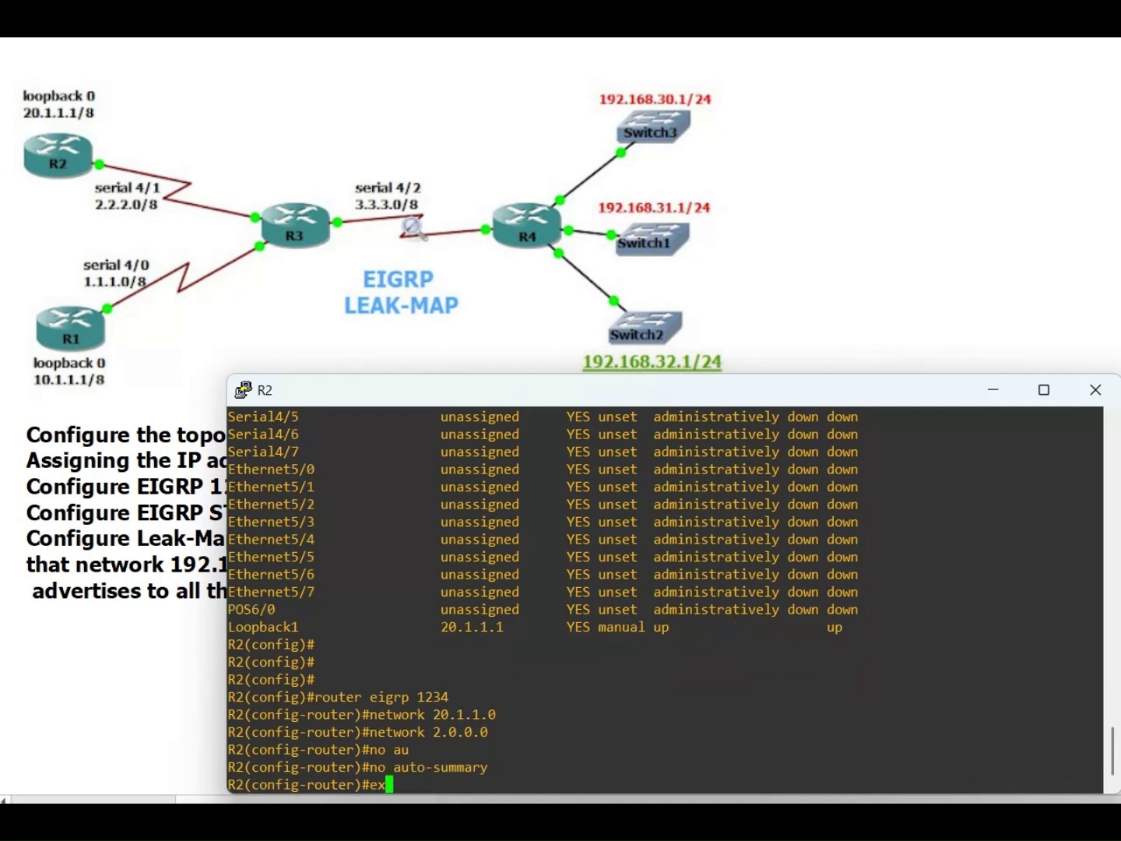
{"action": "type", "text": "it"}
{"action": "key", "text": "Return"}
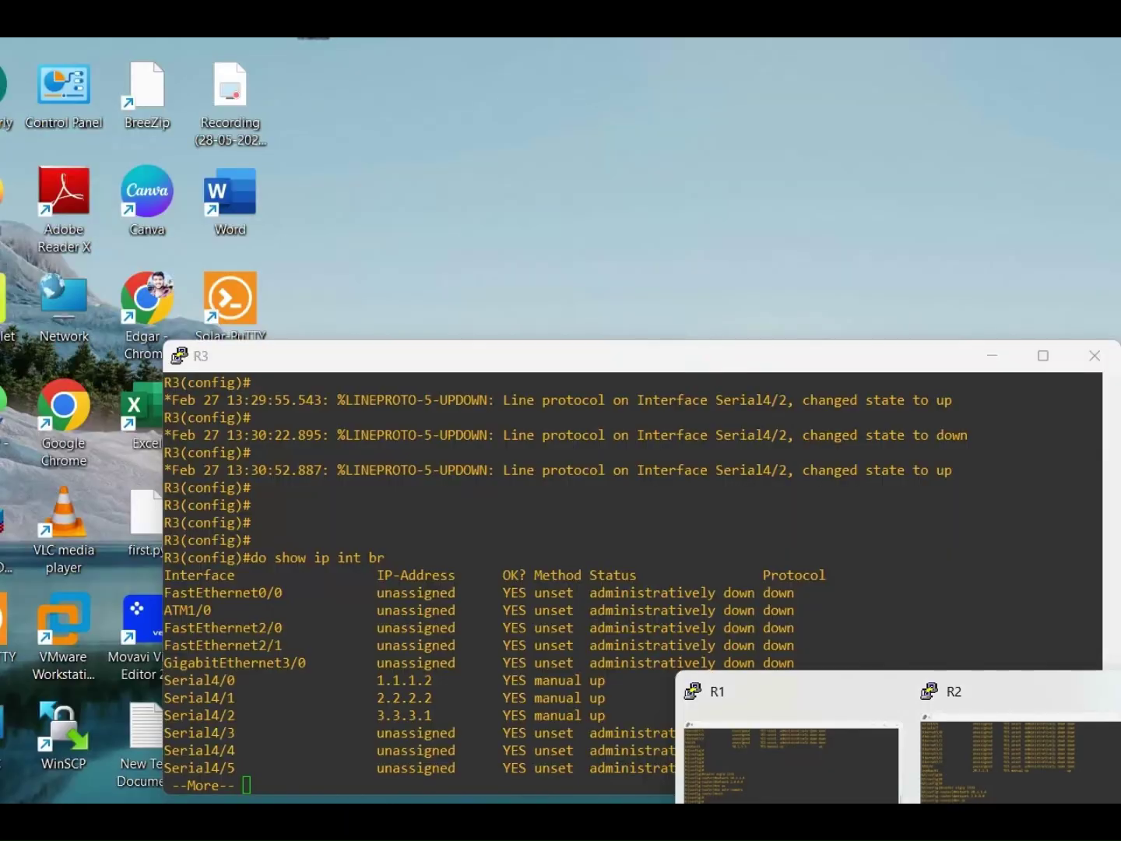
Bring up the R3 console and page through the rest of its interface listing to reach the global configuration prompt
{"action": "key", "text": "Return"}
{"action": "key", "text": "Return"}
{"action": "key", "text": "Return"}
{"action": "key", "text": "Return"}
{"action": "key", "text": "Return"}
{"action": "key", "text": "Return"}
{"action": "key", "text": "Return"}
{"action": "key", "text": "Return"}
{"action": "key", "text": "Return"}
{"action": "key", "text": "Return"}
{"action": "key", "text": "Return"}
{"action": "key", "text": "Return"}
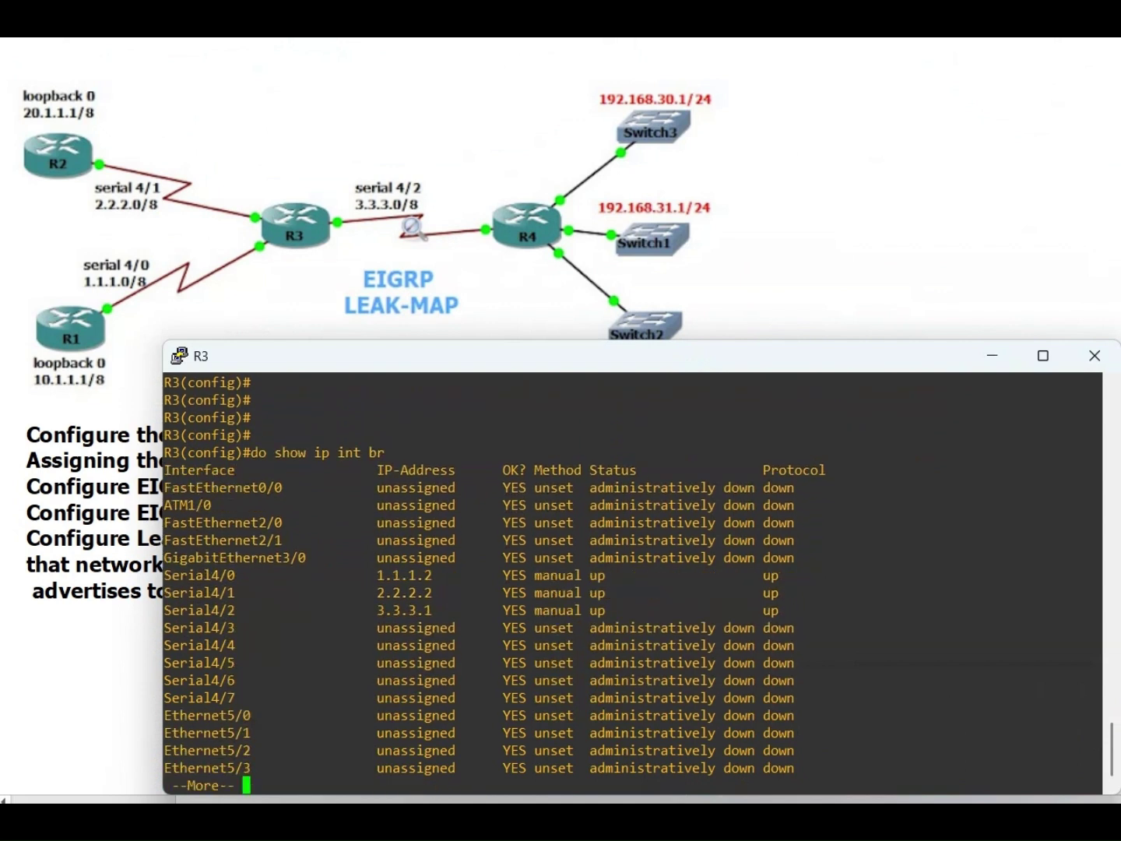
{"action": "key", "text": "Return"}
{"action": "key", "text": "Return"}
{"action": "key", "text": "Return"}
{"action": "key", "text": "Return"}
{"action": "key", "text": "Return"}
{"action": "key", "text": "Return"}
{"action": "key", "text": "Return"}
{"action": "key", "text": "Return"}
{"action": "key", "text": "Return"}
{"action": "key", "text": "Return"}
{"action": "key", "text": "Return"}
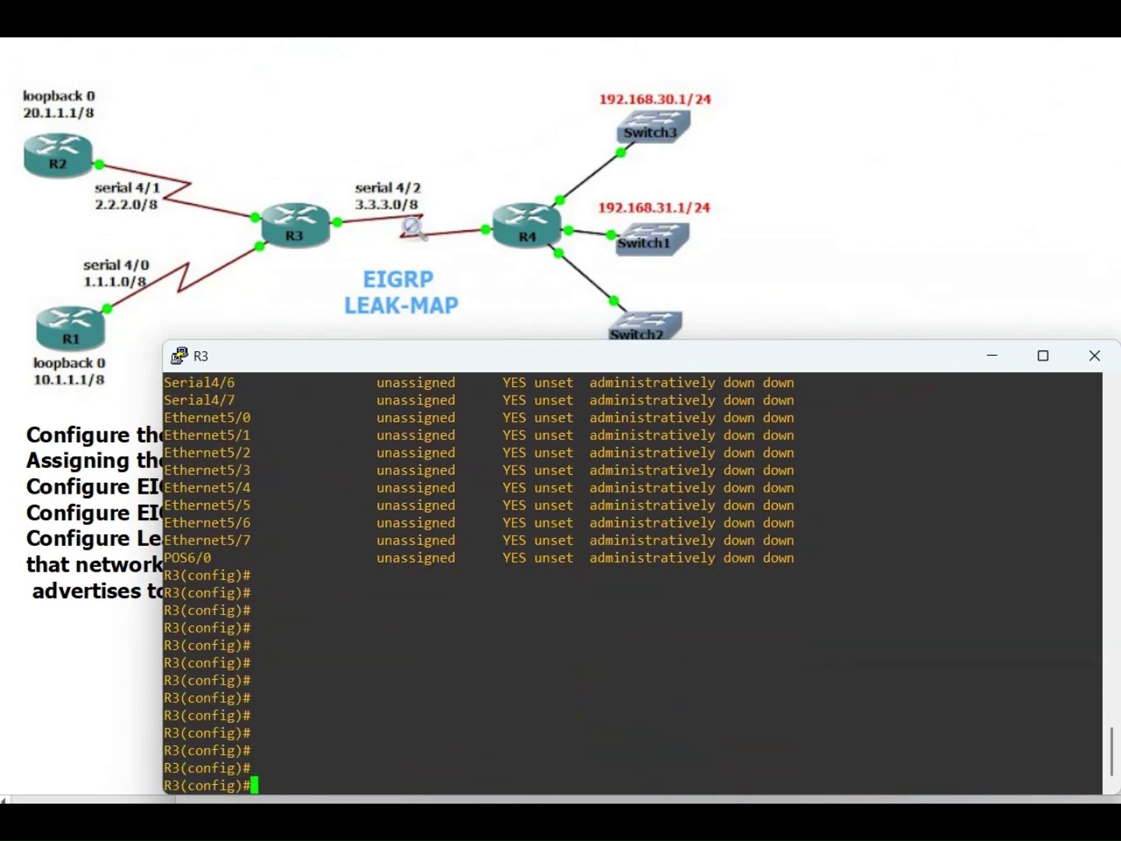
Start EIGRP 1234 on R3 and advertise networks 3.0.0.0, 1.0.0.0 and 2.0.0.0
{"action": "type", "text": "ruter eigrp 1234"}
{"action": "key", "text": "Return"}
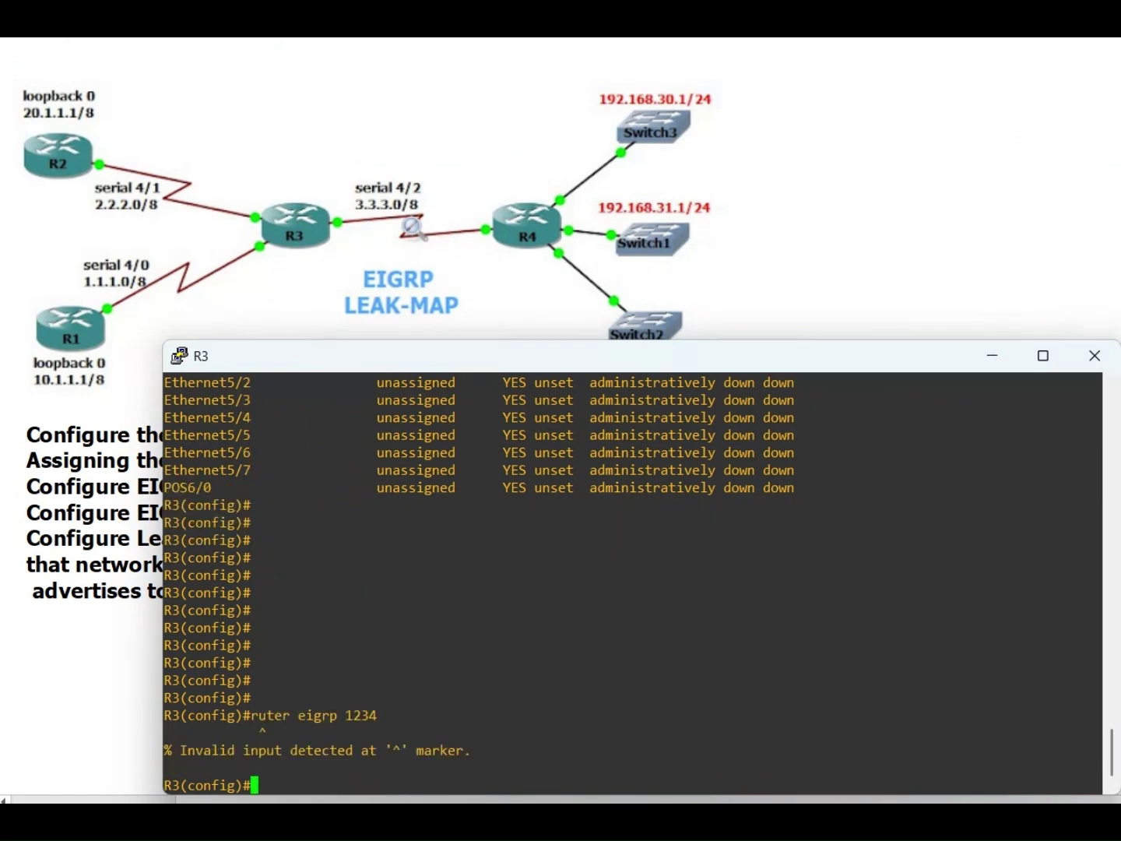
{"action": "type", "text": "router eigrp 1234"}
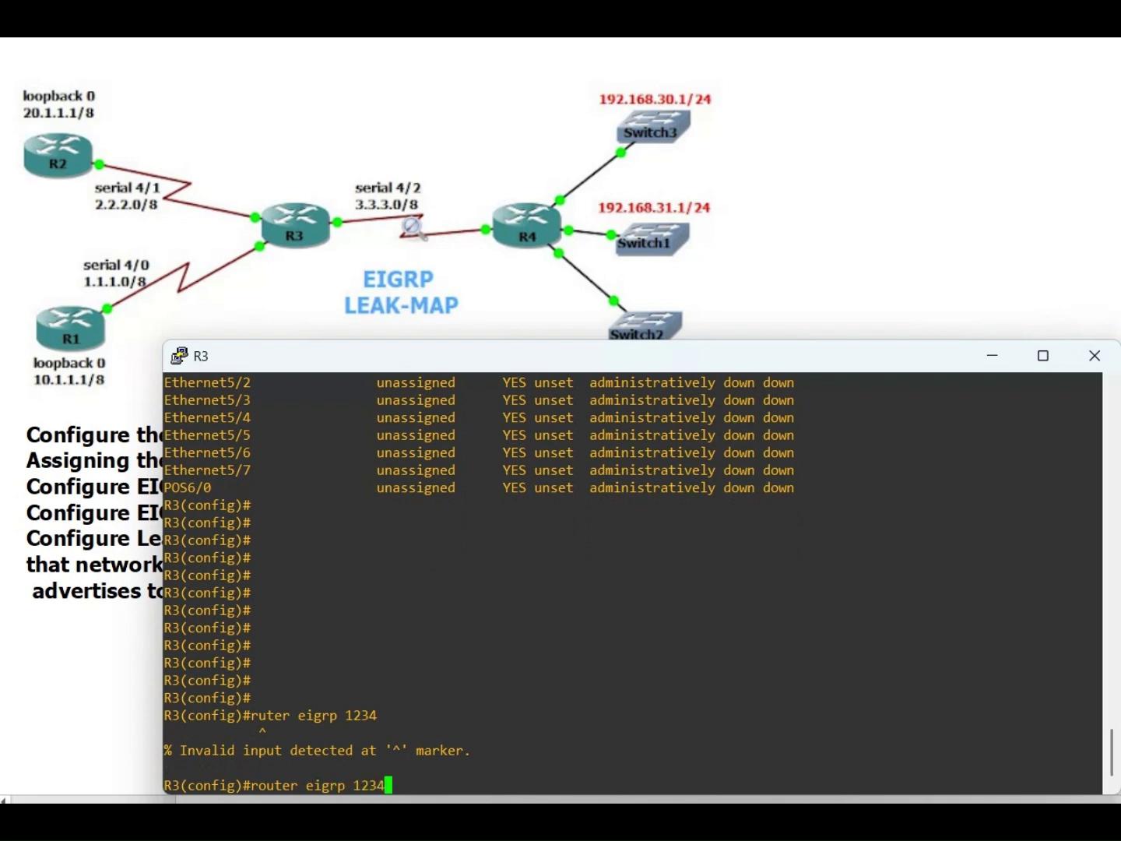
{"action": "key", "text": "Return"}
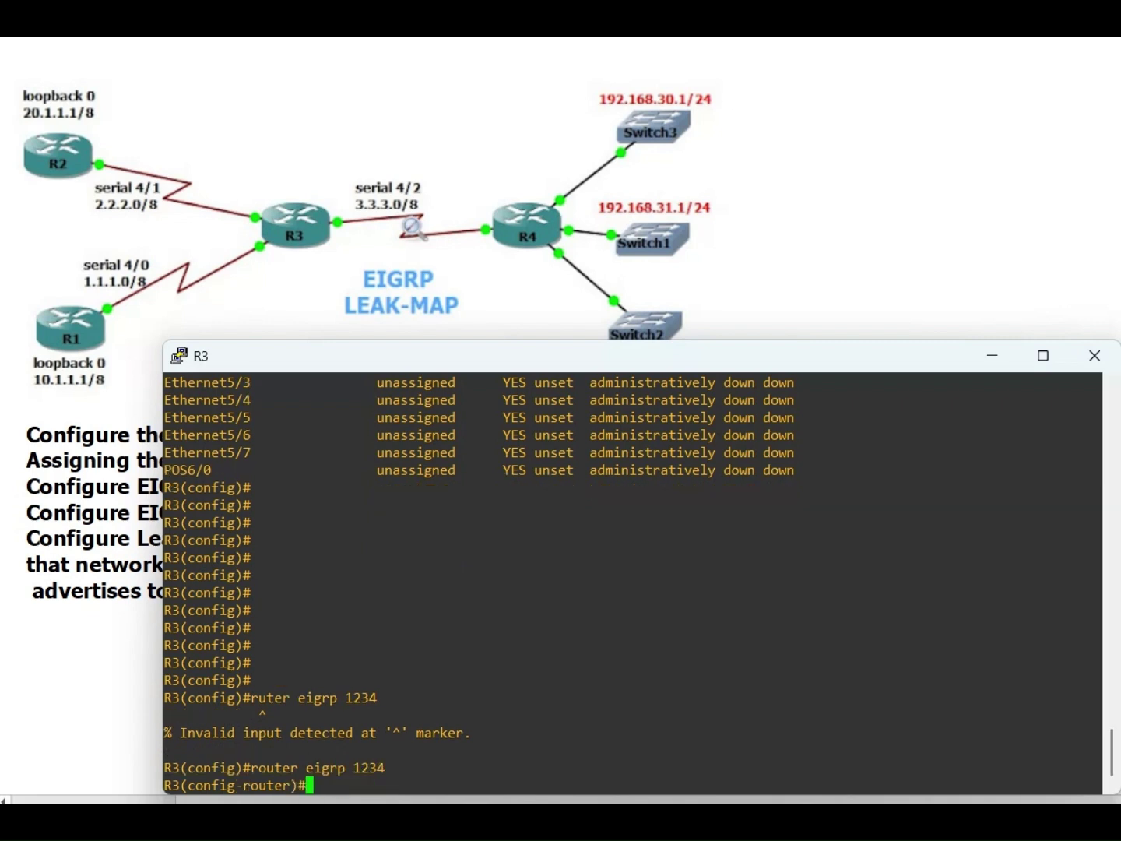
{"action": "type", "text": "network 3.0.0.0"}
{"action": "key", "text": "Return"}
{"action": "type", "text": "network "}
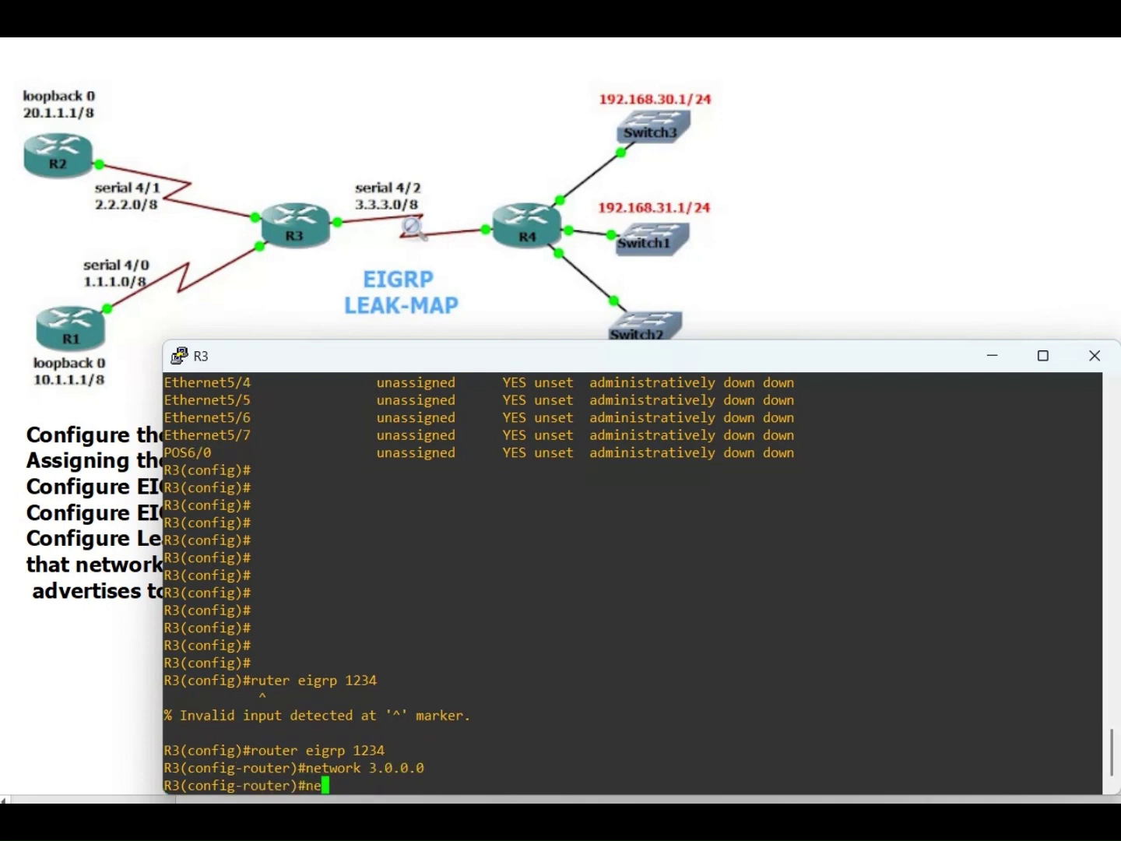
{"action": "type", "text": "1.0.0.0"}
{"action": "key", "text": "Return"}
{"action": "type", "text": "n"}
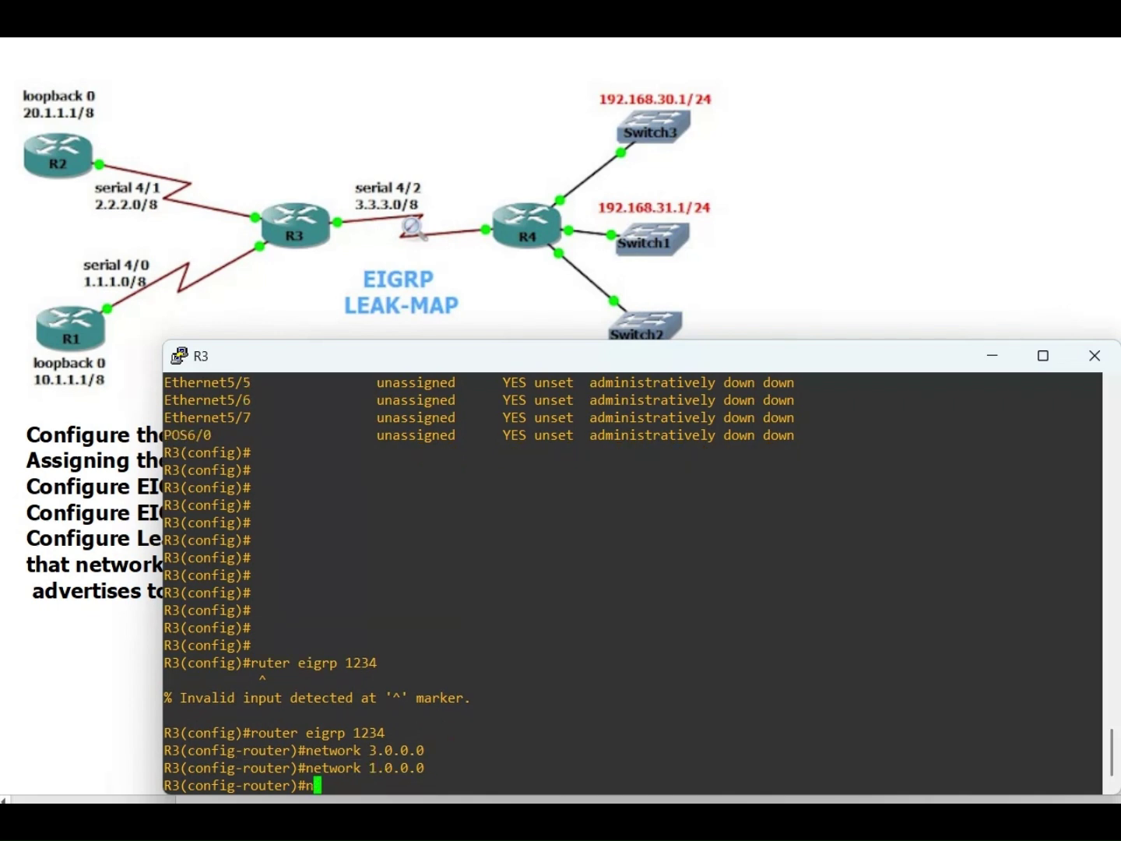
{"action": "type", "text": "etwork 2.0.0.0"}
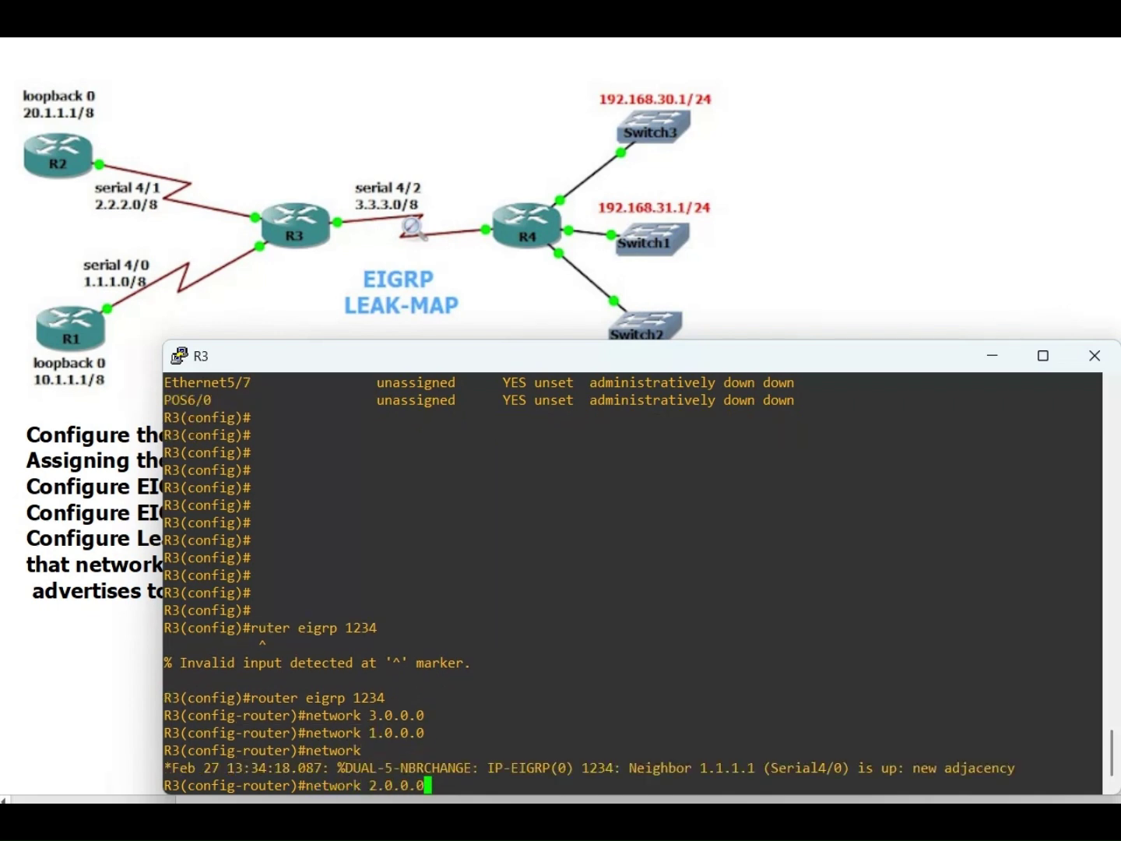
{"action": "key", "text": "Return"}
Disable EIGRP automatic summarization on R3 with no auto-summary and return to global configuration mode
{"action": "type", "text": "no au"}
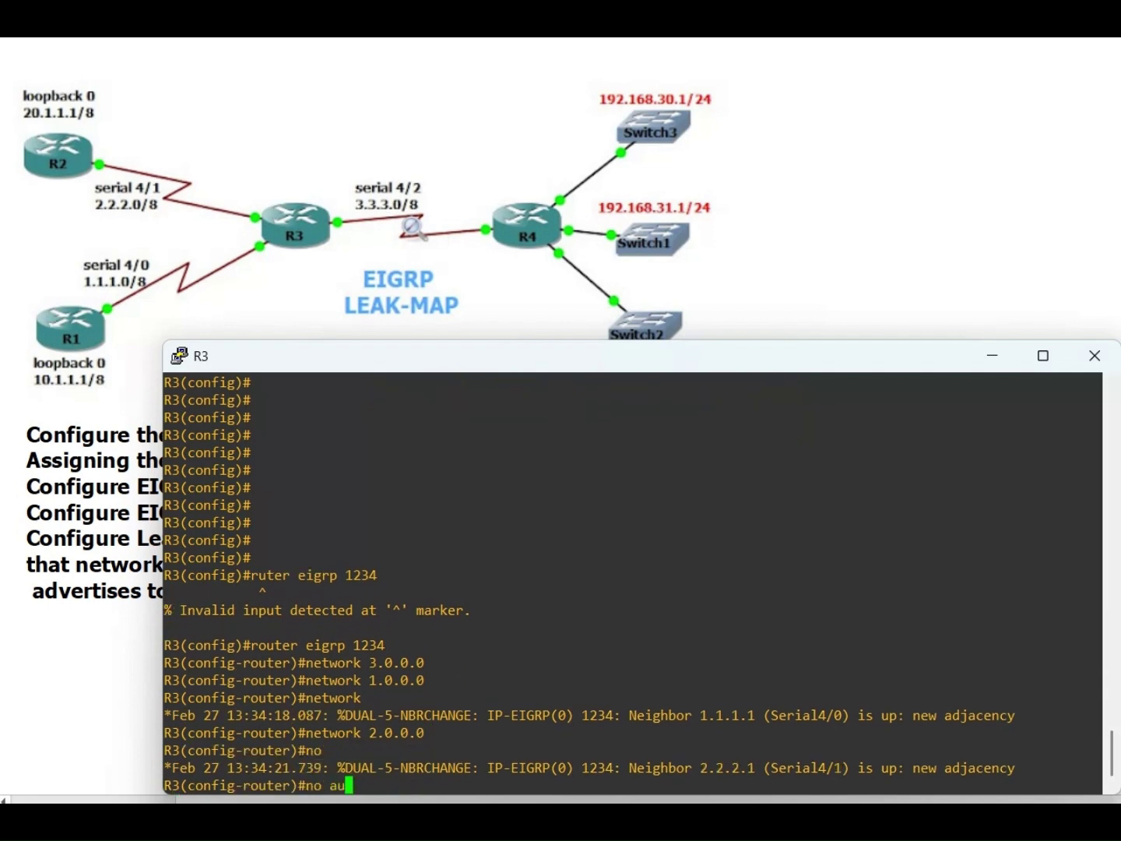
{"action": "key", "text": "Tab"}
{"action": "key", "text": "Return"}
{"action": "type", "text": "exit"}
{"action": "key", "text": "Return"}
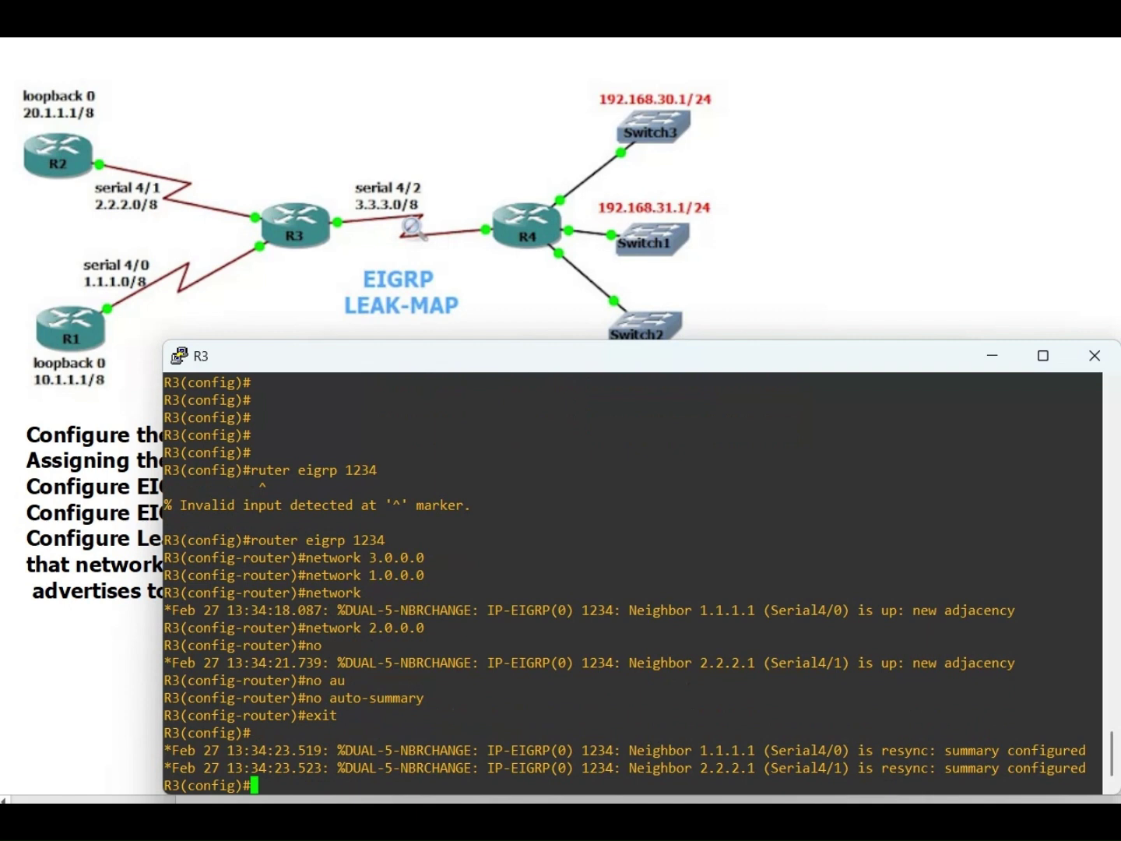
Highlight R3's new-adjacency messages for neighbors 2.2.2.1 and 1.1.1.1, and minimize its console
{"action": "triple_click", "coordinate": [404, 662]}
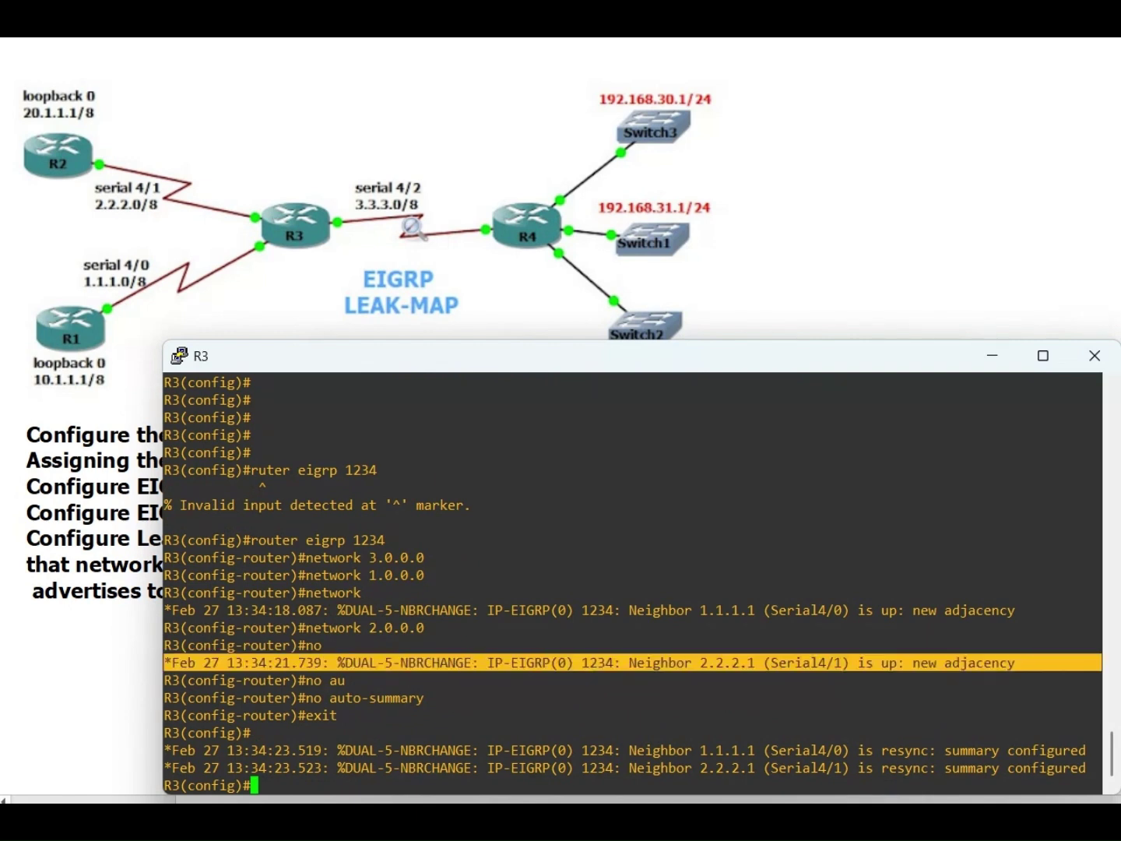
{"action": "triple_click", "coordinate": [405, 609]}
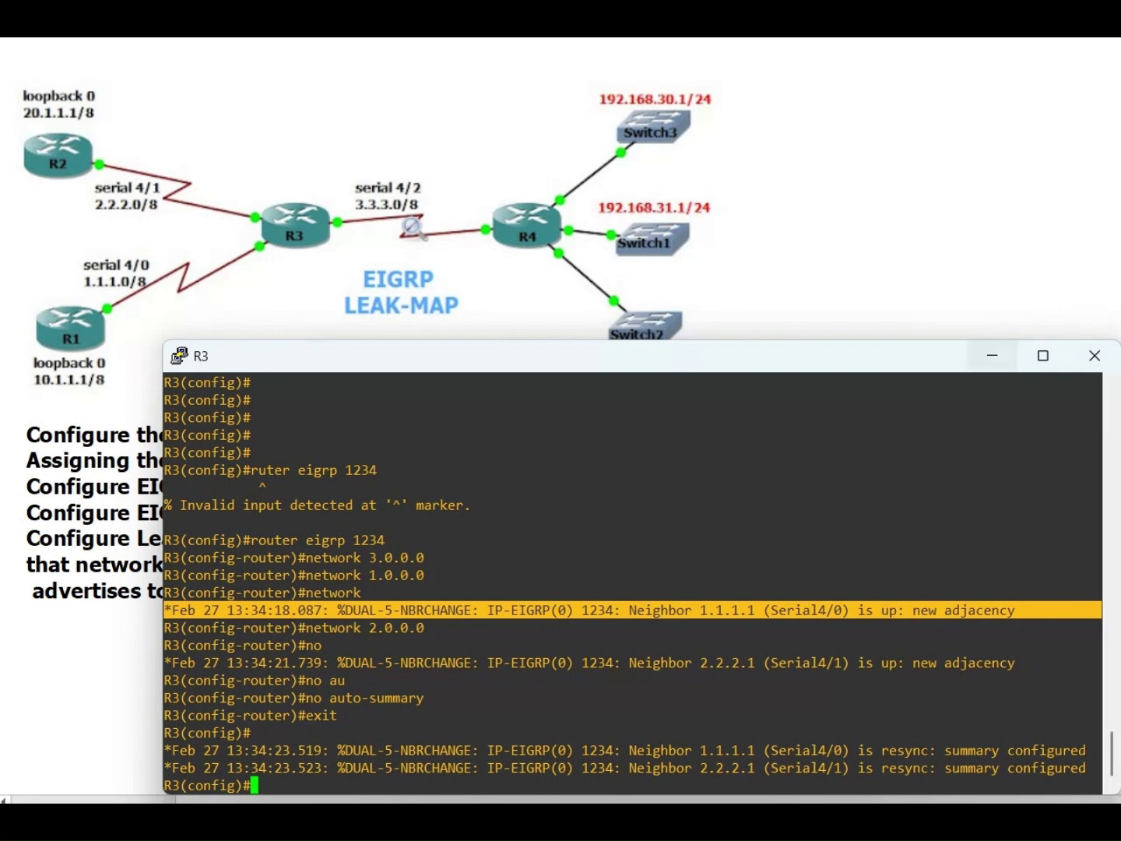
{"action": "left_click", "coordinate": [991, 355]}
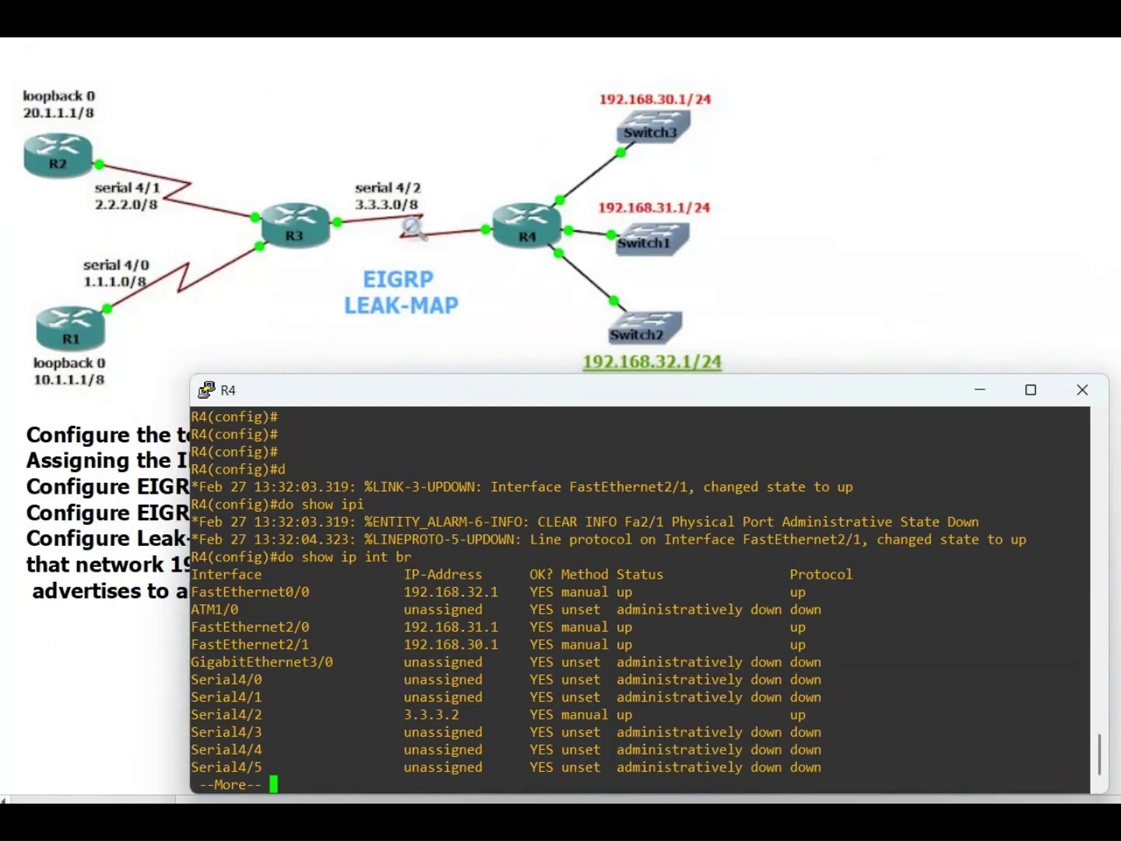
Page through the rest of R4's interface listing to reach the global configuration prompt
{"action": "key", "text": "Return"}
{"action": "key", "text": "Return"}
{"action": "key", "text": "Return"}
{"action": "key", "text": "Return"}
{"action": "key", "text": "Return"}
{"action": "key", "text": "Return"}
{"action": "key", "text": "Return"}
{"action": "key", "text": "Return"}
{"action": "key", "text": "Return"}
{"action": "key", "text": "Return"}
{"action": "key", "text": "Return"}
{"action": "key", "text": "Return"}
{"action": "key", "text": "Return"}
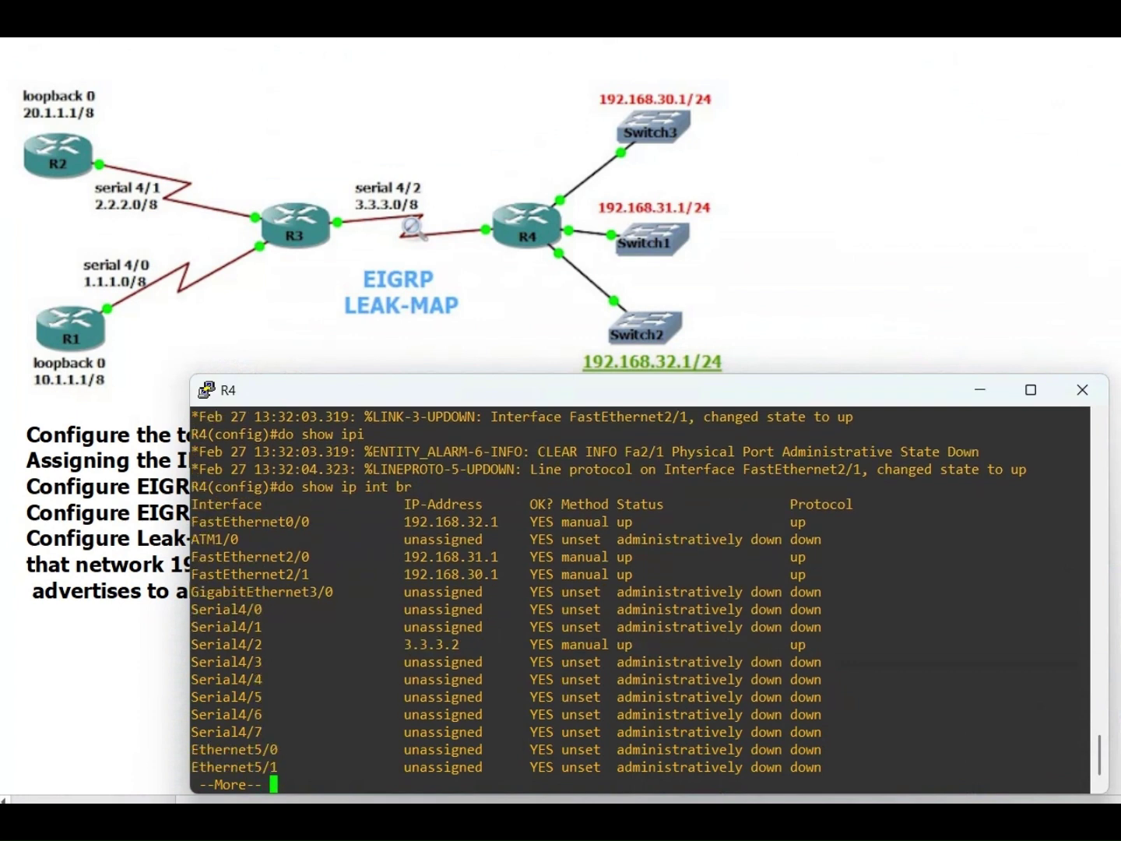
{"action": "key", "text": "Return"}
{"action": "key", "text": "Return"}
Start EIGRP 1234 on R4 and advertise networks 192.168.30.0 and 192.168.31.0
{"action": "type", "text": "rou"}
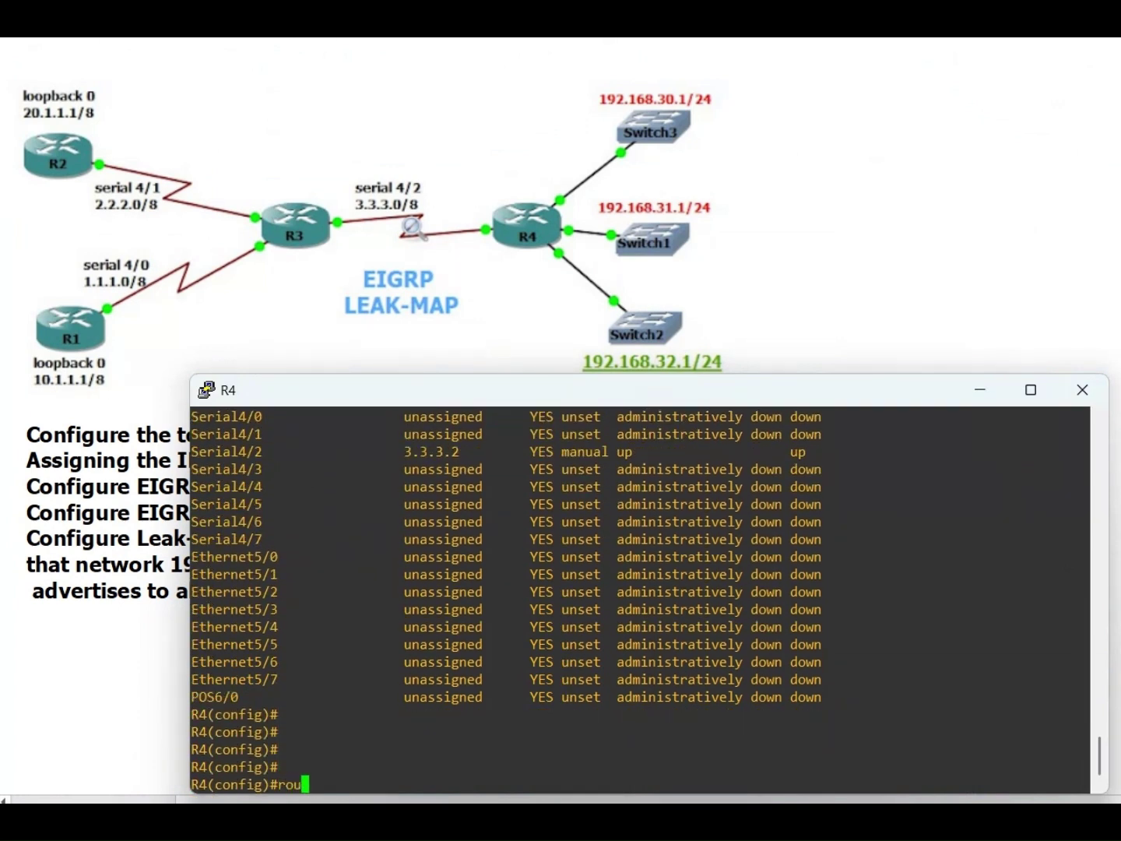
{"action": "type", "text": "ter eigrp 1234"}
{"action": "key", "text": "Return"}
{"action": "type", "text": "net"}
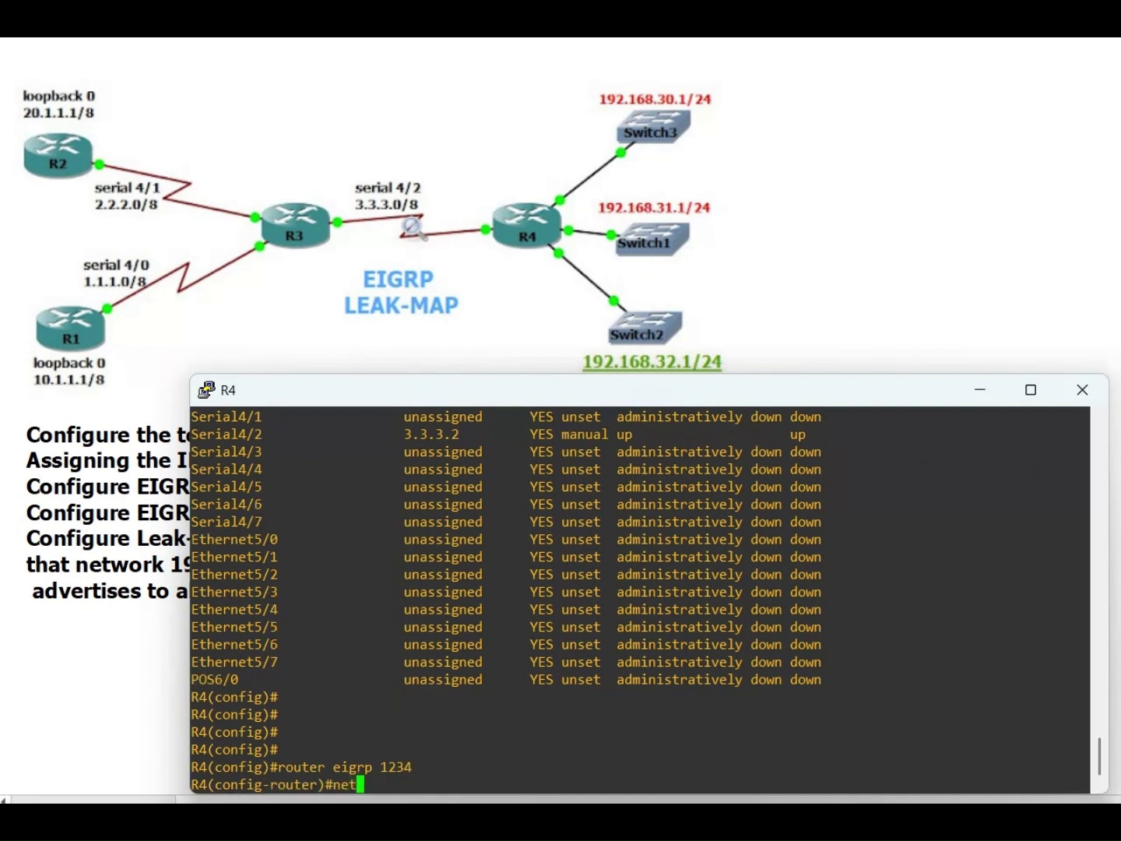
{"action": "type", "text": "work 192.168.30.0"}
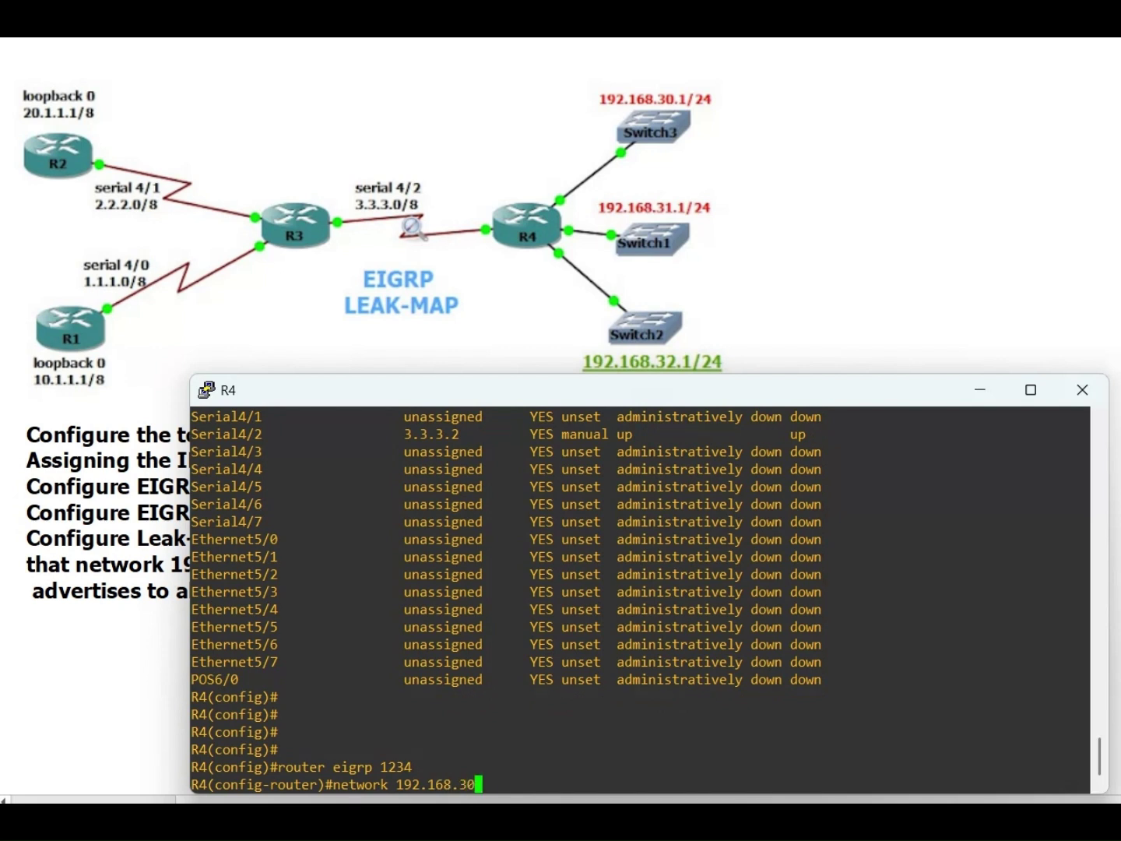
{"action": "key", "text": "Return"}
{"action": "type", "text": "netwo"}
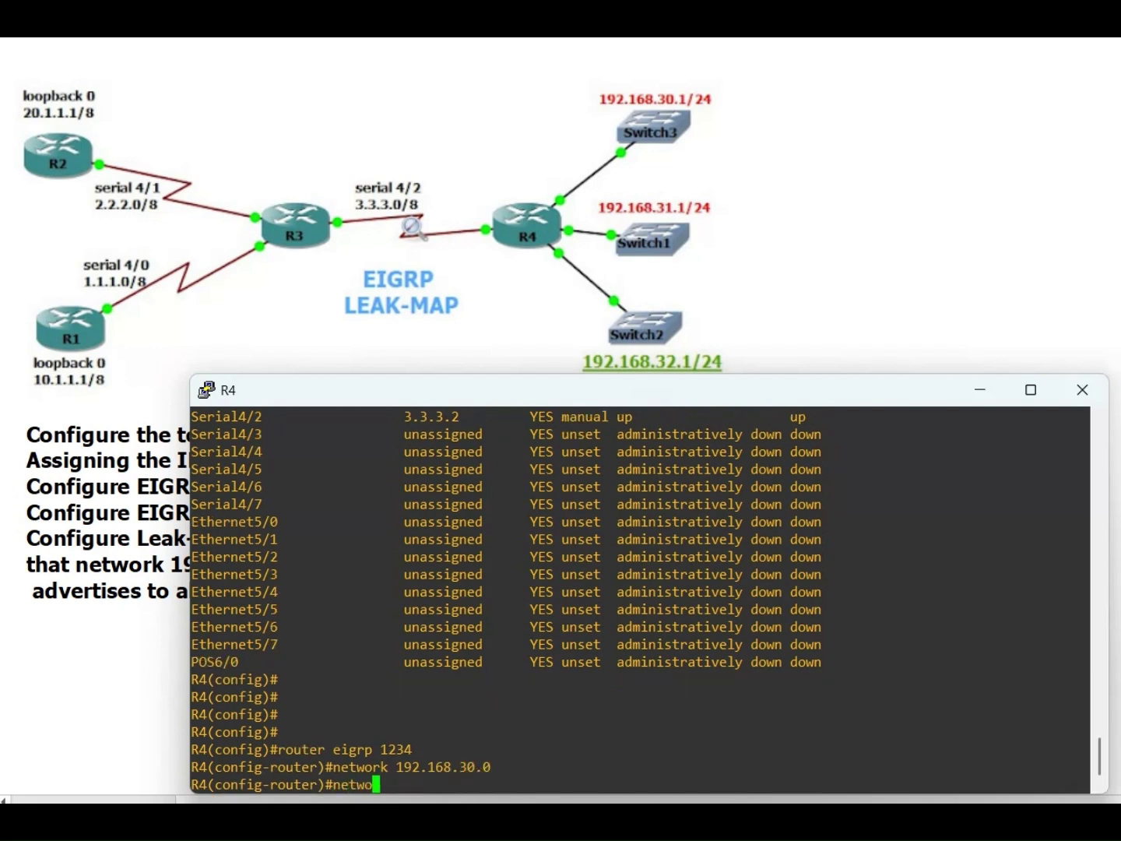
{"action": "type", "text": "rk 192.168.31.0"}
{"action": "key", "text": "Return"}
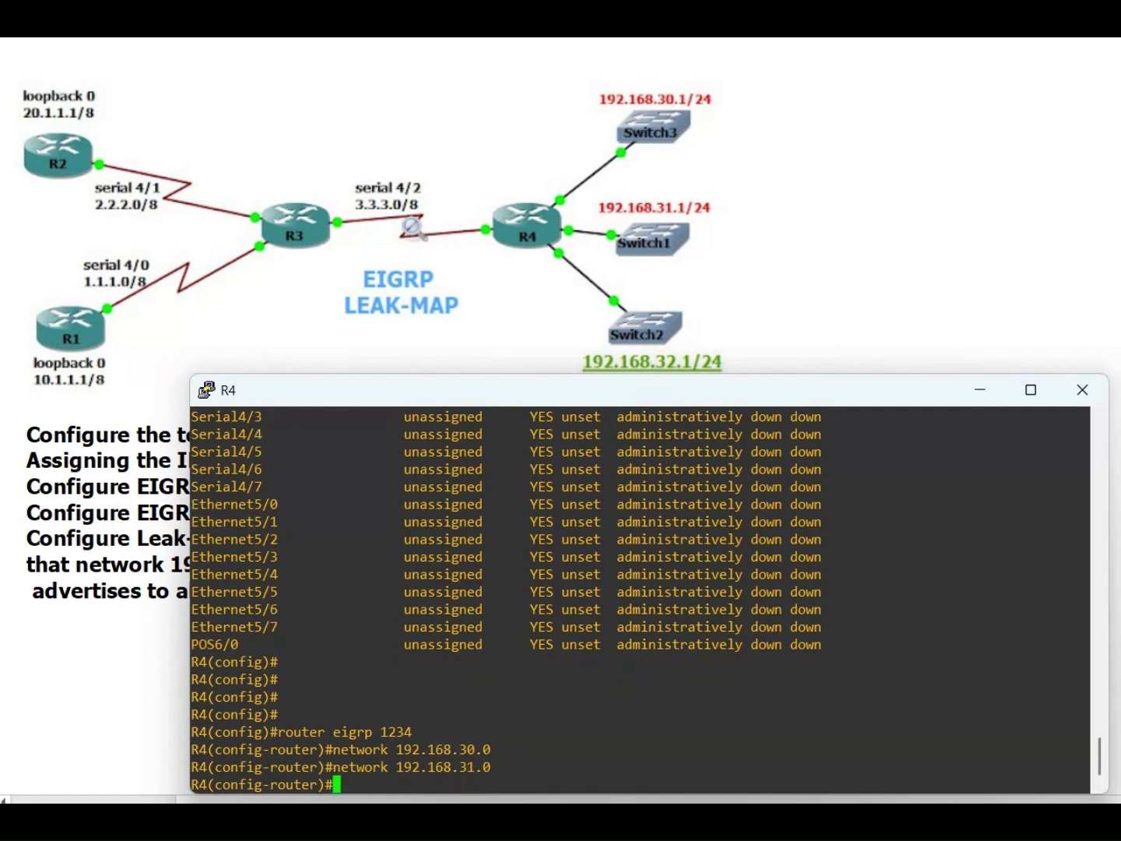
Advertise networks 192.168.32.0 and 3.0.0.0 in R4's EIGRP 1234 process
{"action": "type", "text": "network 192.168.32."}
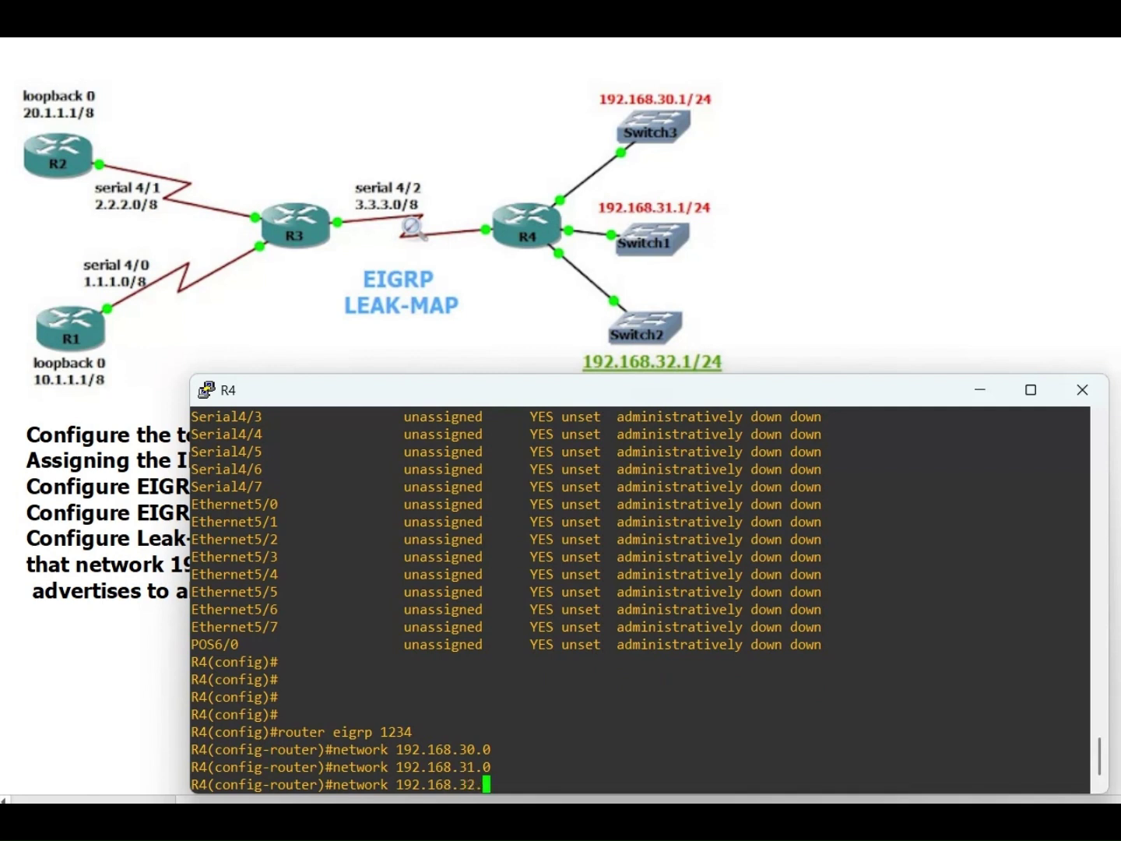
{"action": "type", "text": "0"}
{"action": "key", "text": "Return"}
{"action": "type", "text": "networ"}
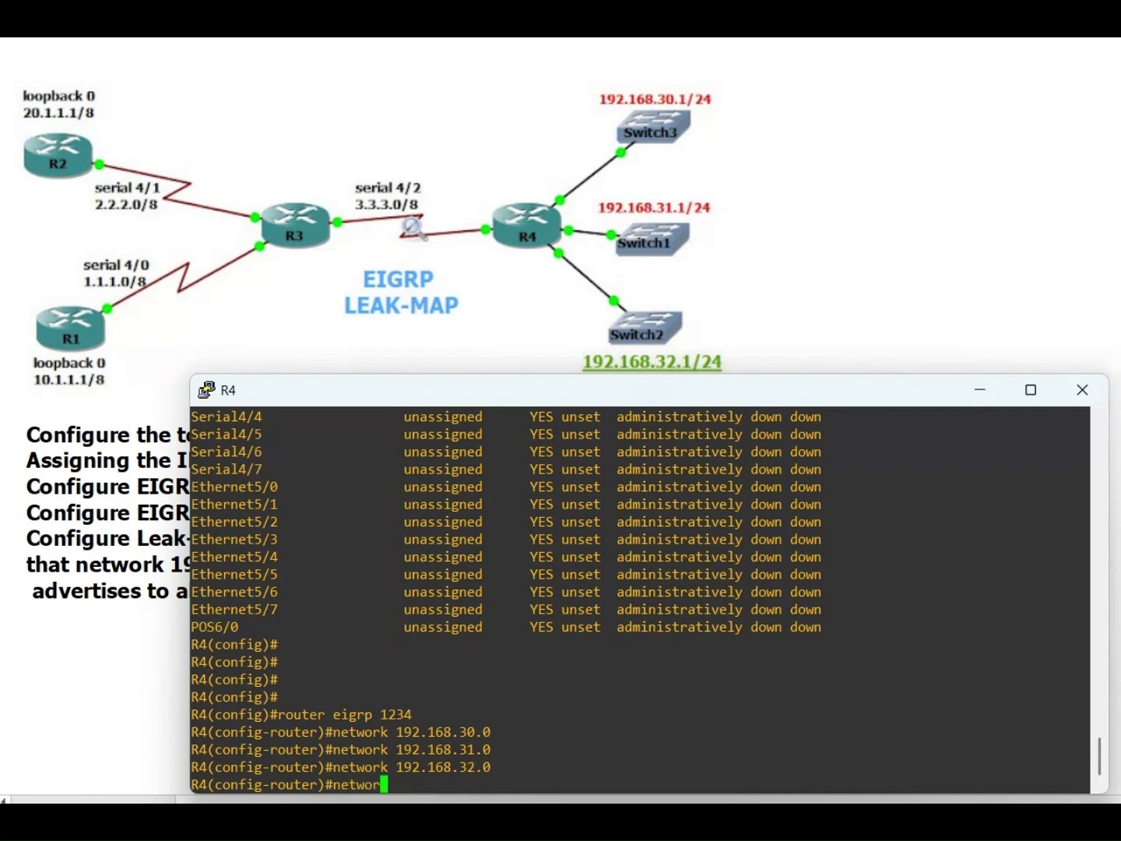
{"action": "type", "text": "k 3.0.0.0"}
{"action": "key", "text": "Return"}
Disable EIGRP automatic summarization on R4 with no auto-summary and return to global configuration mode
{"action": "type", "text": "no au"}
{"action": "key", "text": "Tab"}
{"action": "key", "text": "Return"}
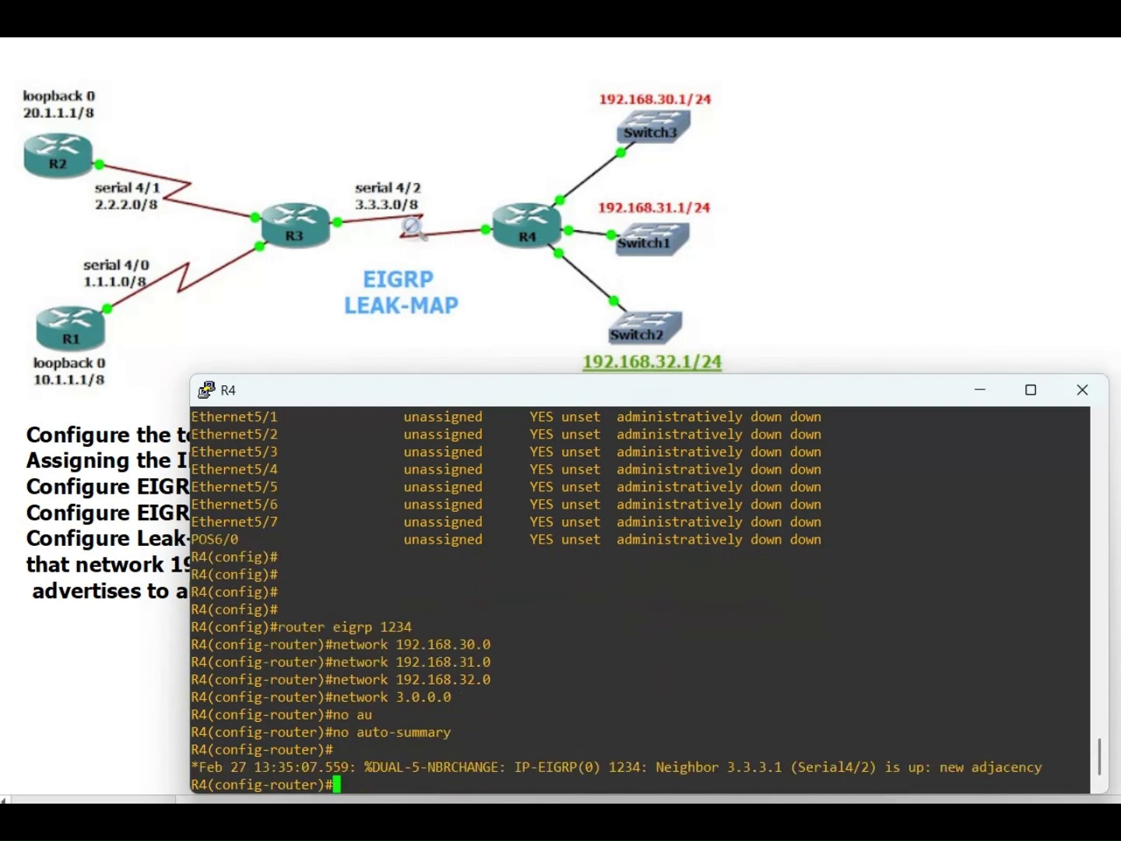
{"action": "type", "text": "exut"}
{"action": "key", "text": "BackSpace"}
{"action": "key", "text": "BackSpace"}
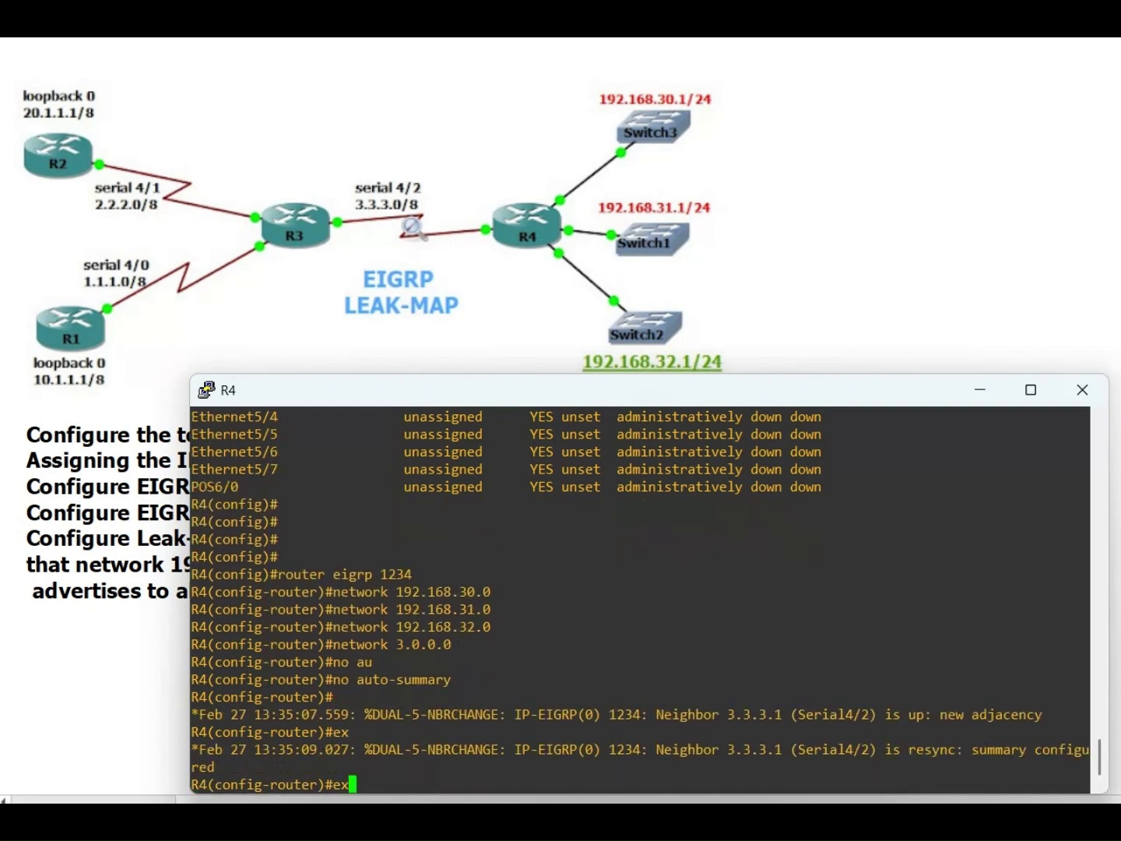
{"action": "type", "text": "it"}
{"action": "key", "text": "Return"}
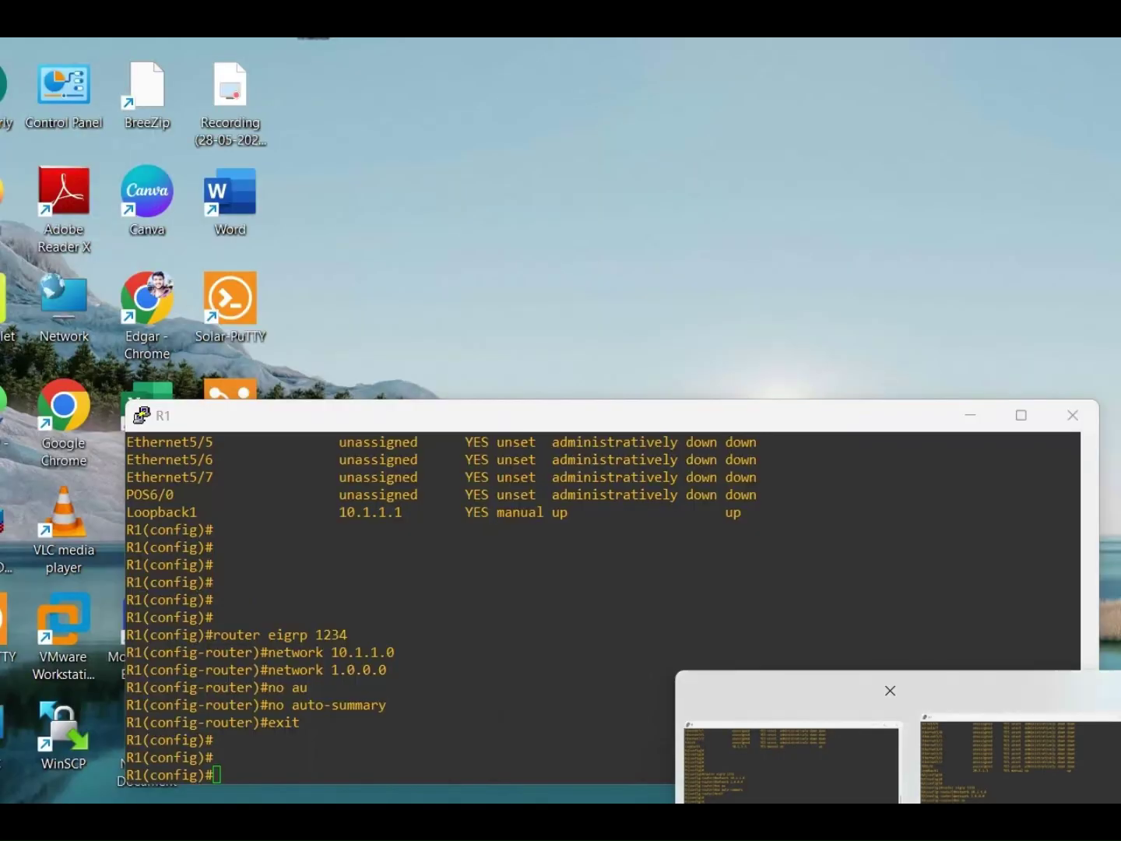
Show the EIGRP routes on R1 with do show ip route eigrp and highlight the listed entries
{"action": "left_click", "coordinate": [786, 759]}
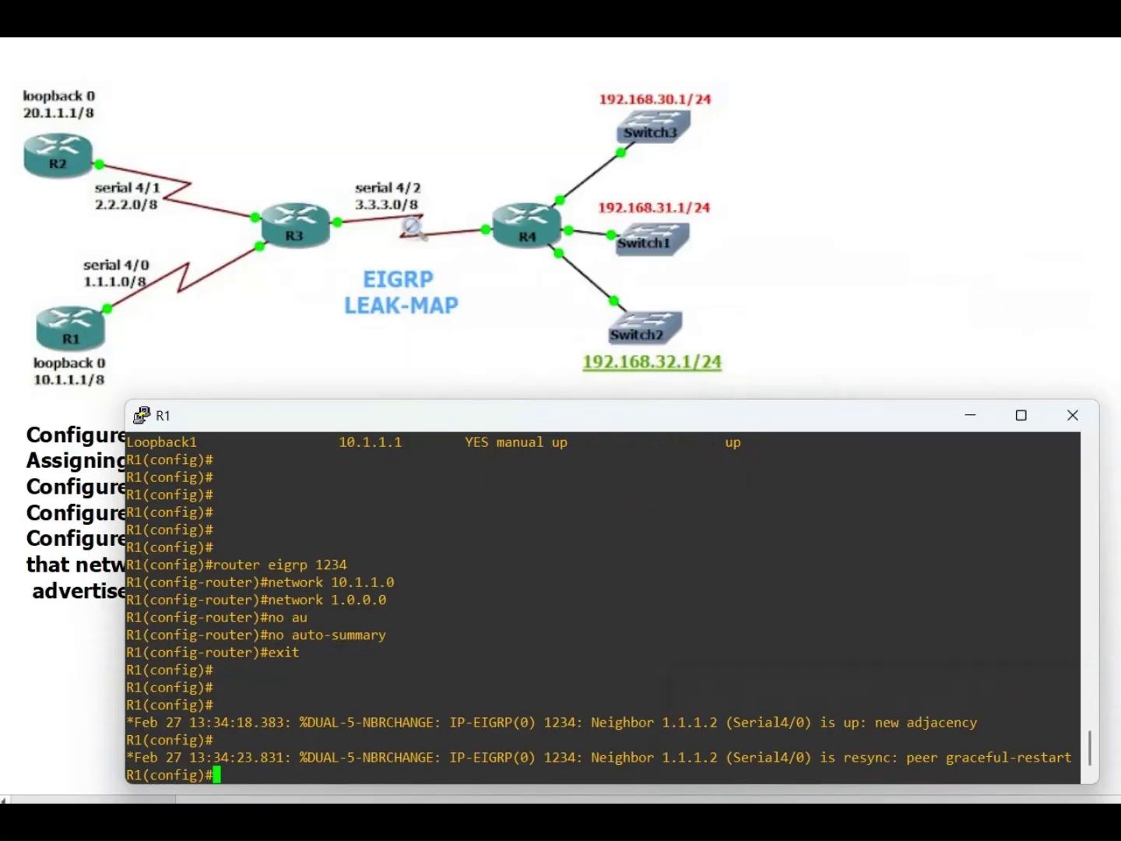
{"action": "key", "text": "Return"}
{"action": "key", "text": "Return"}
{"action": "key", "text": "Return"}
{"action": "key", "text": "Return"}
{"action": "key", "text": "Return"}
{"action": "key", "text": "Return"}
{"action": "type", "text": "do sh"}
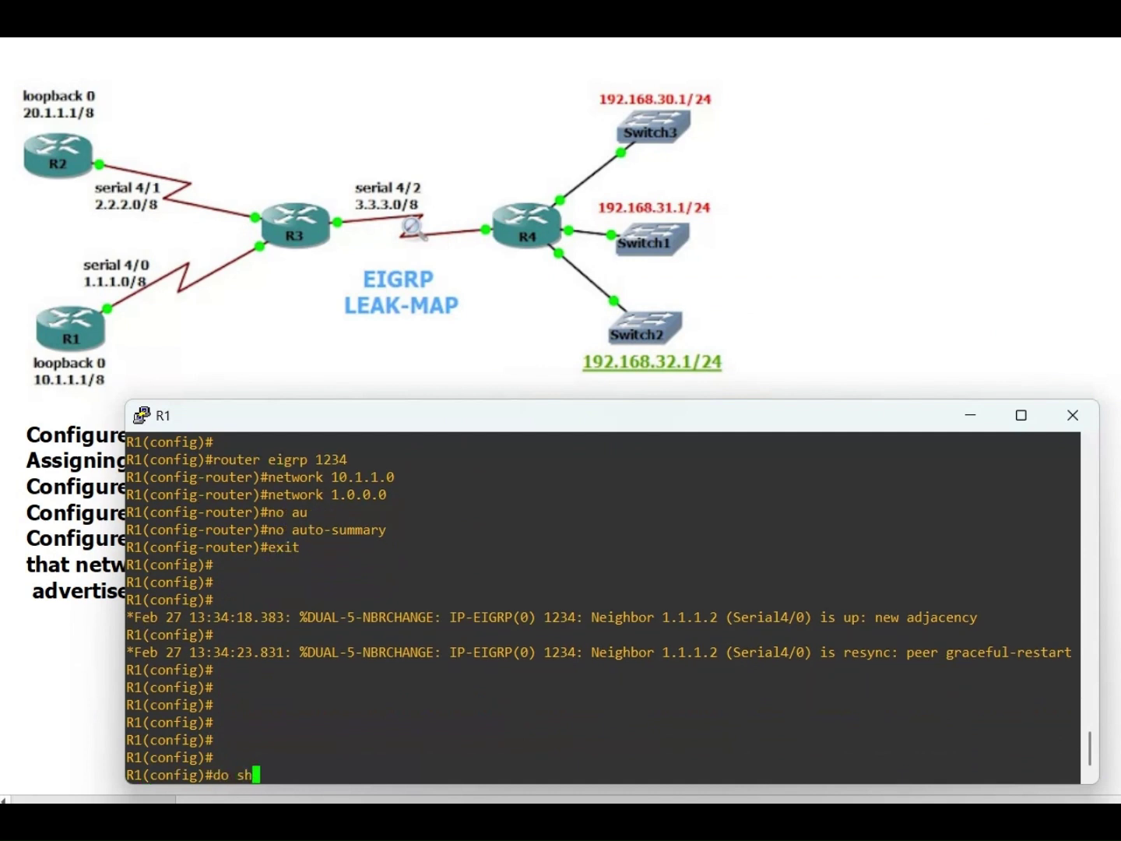
{"action": "type", "text": "ow ip route eigrp"}
{"action": "key", "text": "Return"}
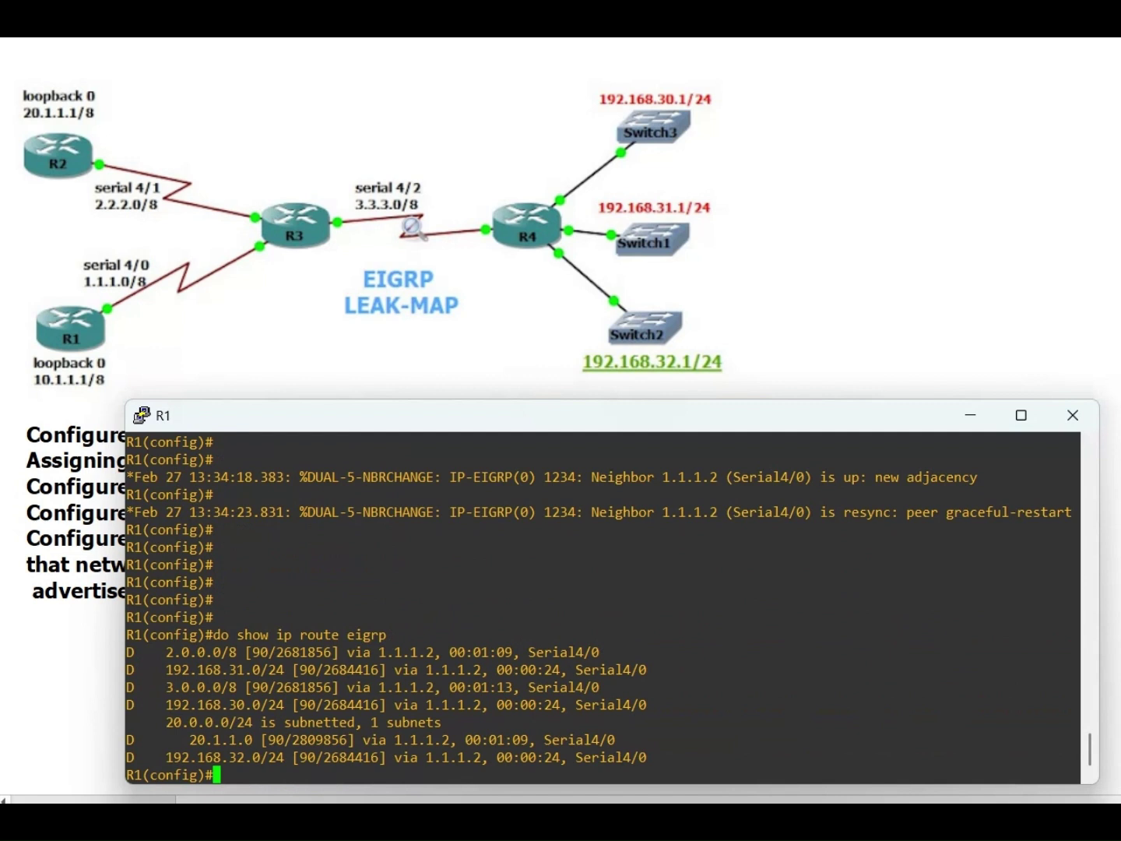
{"action": "left_click_drag", "start_coordinate": [126, 646], "coordinate": [1078, 756]}
Switch to R2's console and show its full routing table with do show ip route
{"action": "left_click", "coordinate": [1013, 751]}
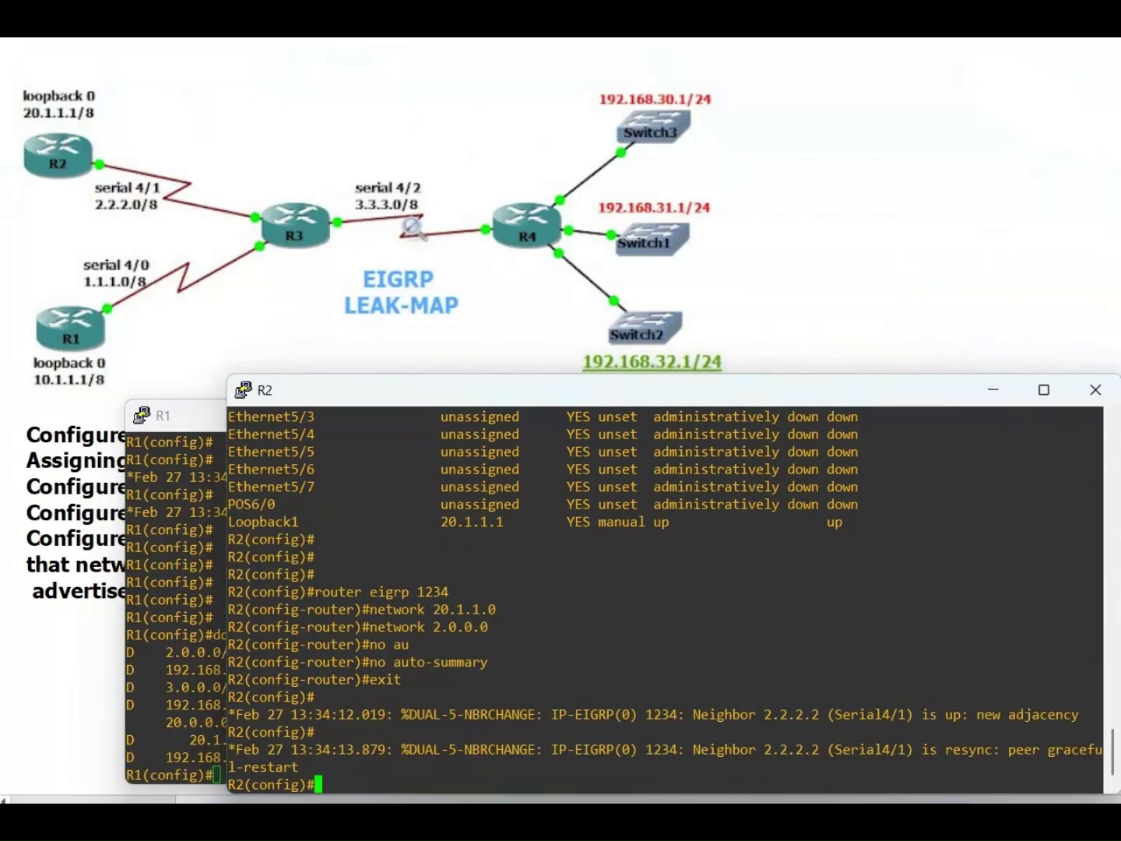
{"action": "type", "text": "do show ip rou"}
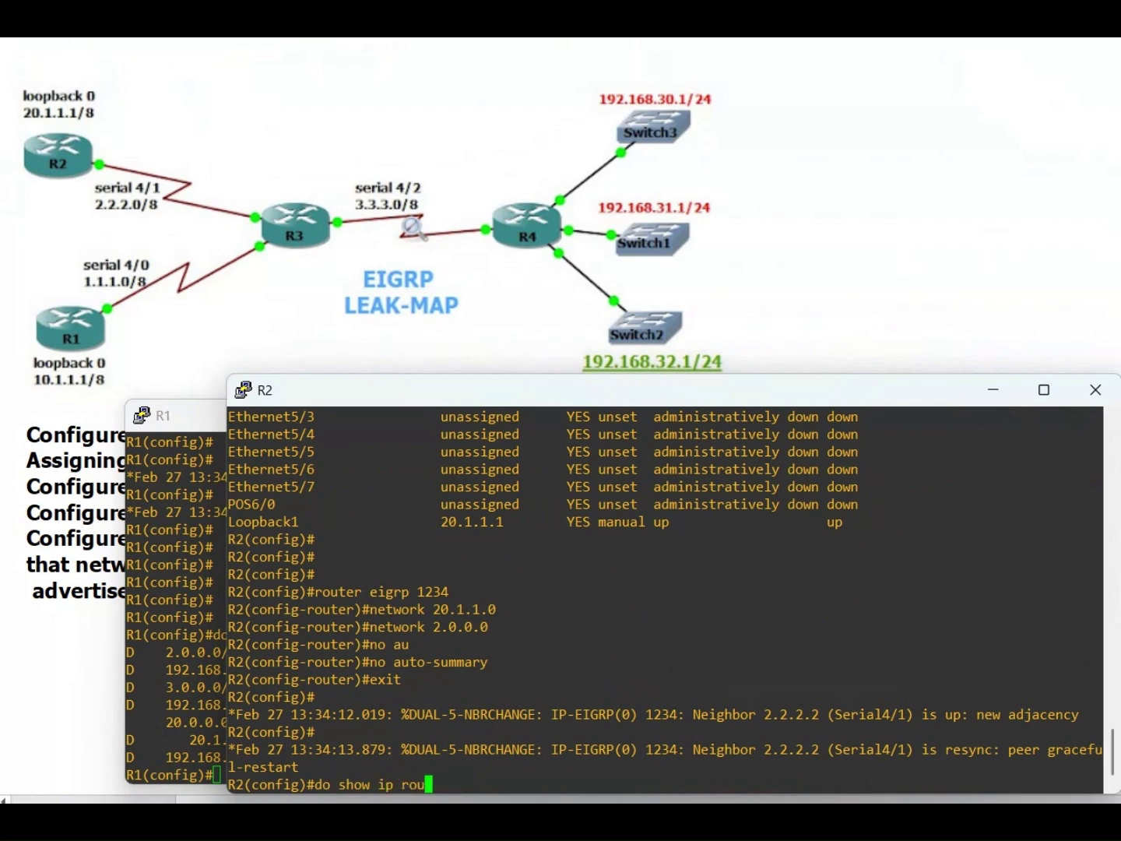
{"action": "type", "text": "te"}
{"action": "key", "text": "Return"}
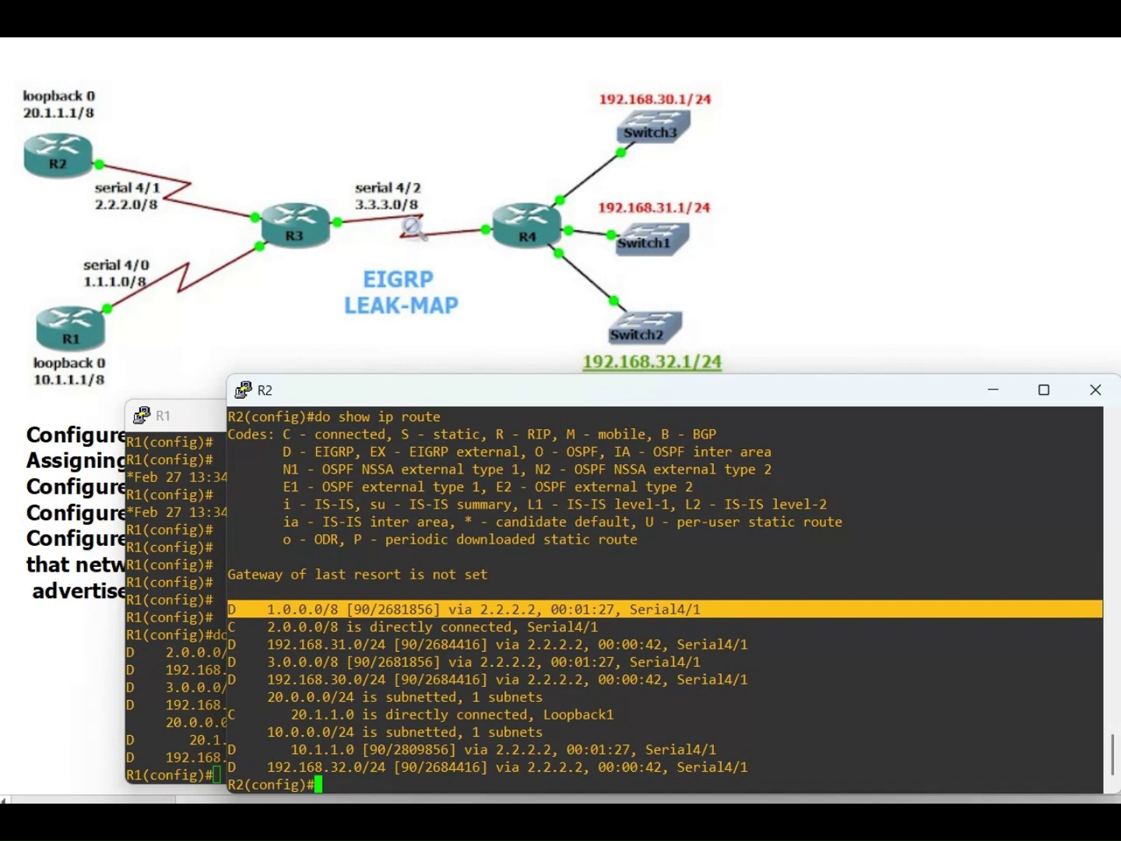
Switch to R3's console and show its EIGRP routes
{"action": "key", "text": "alt+Tab"}
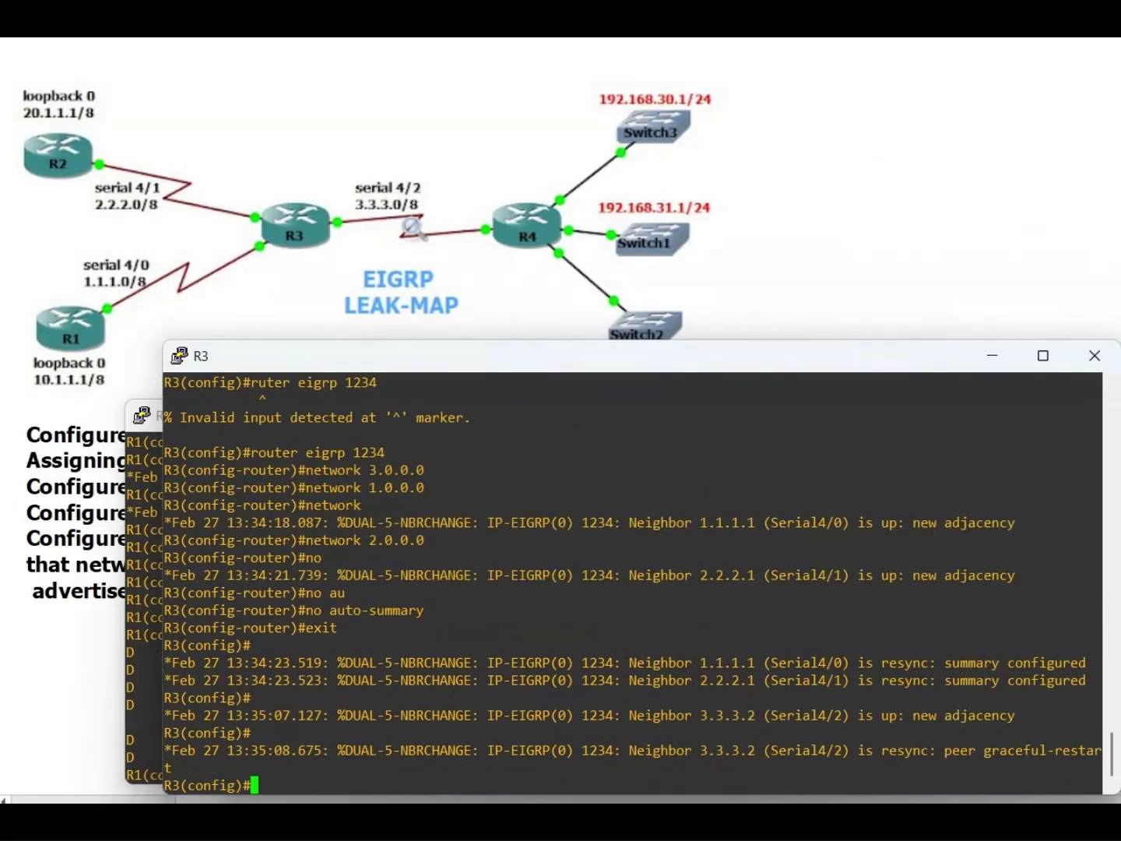
{"action": "type", "text": "do show ip route ei"}
{"action": "key", "text": "Return"}
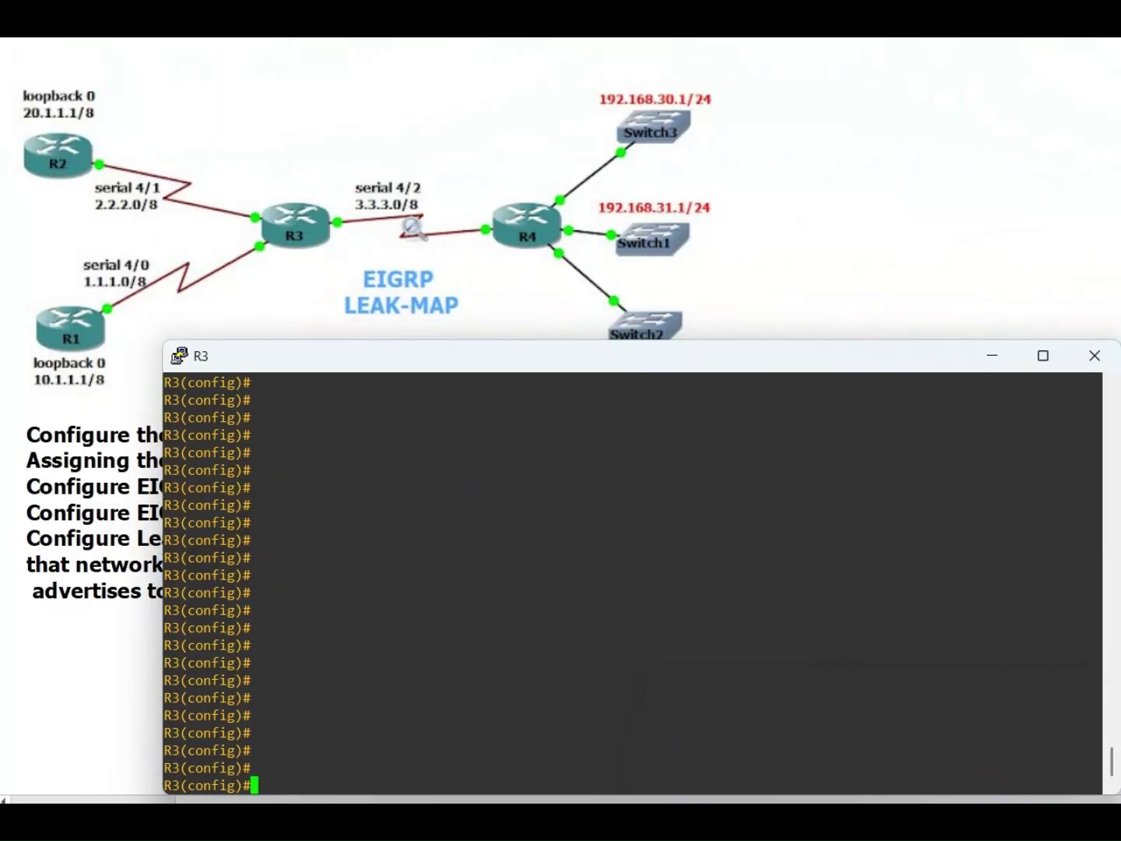
Enter EIGRP 1234 router configuration on R3 and list the available eigrp stub options
{"action": "type", "text": "router eigrp 1234"}
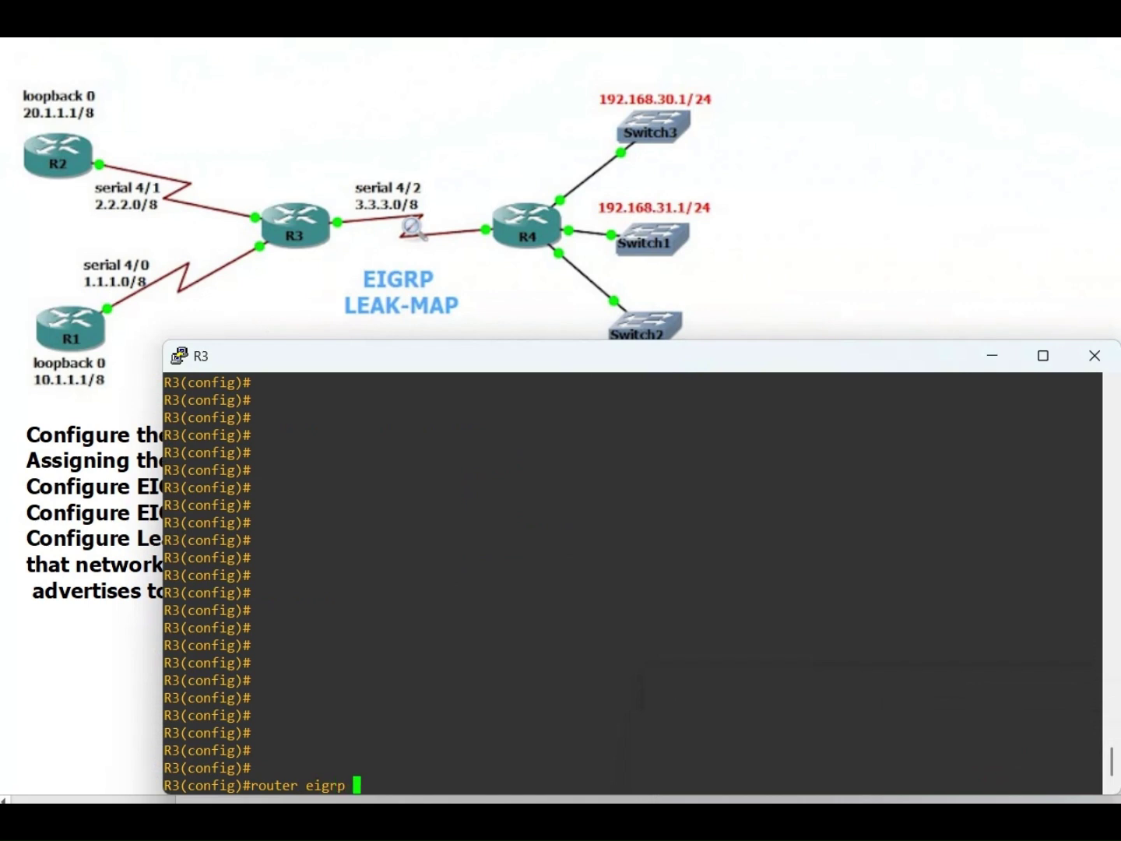
{"action": "key", "text": "Return"}
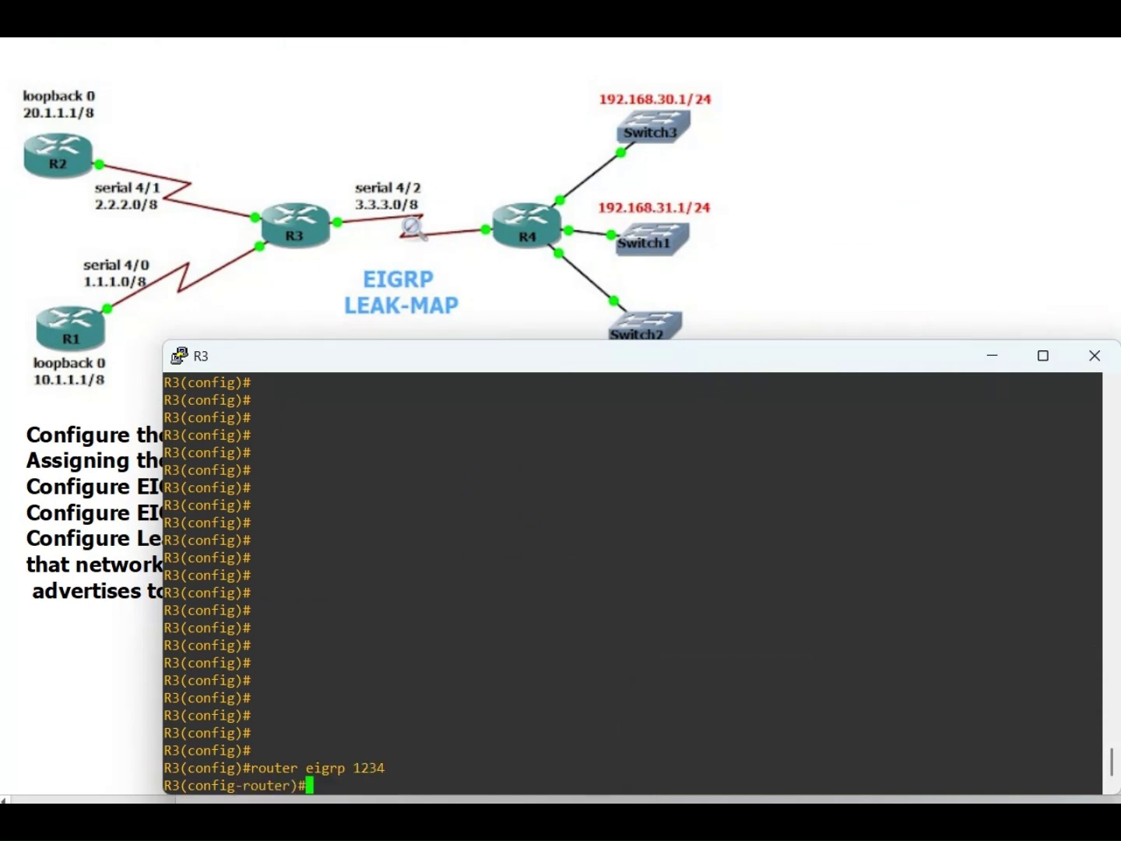
{"action": "type", "text": "eigrp stub ?"}
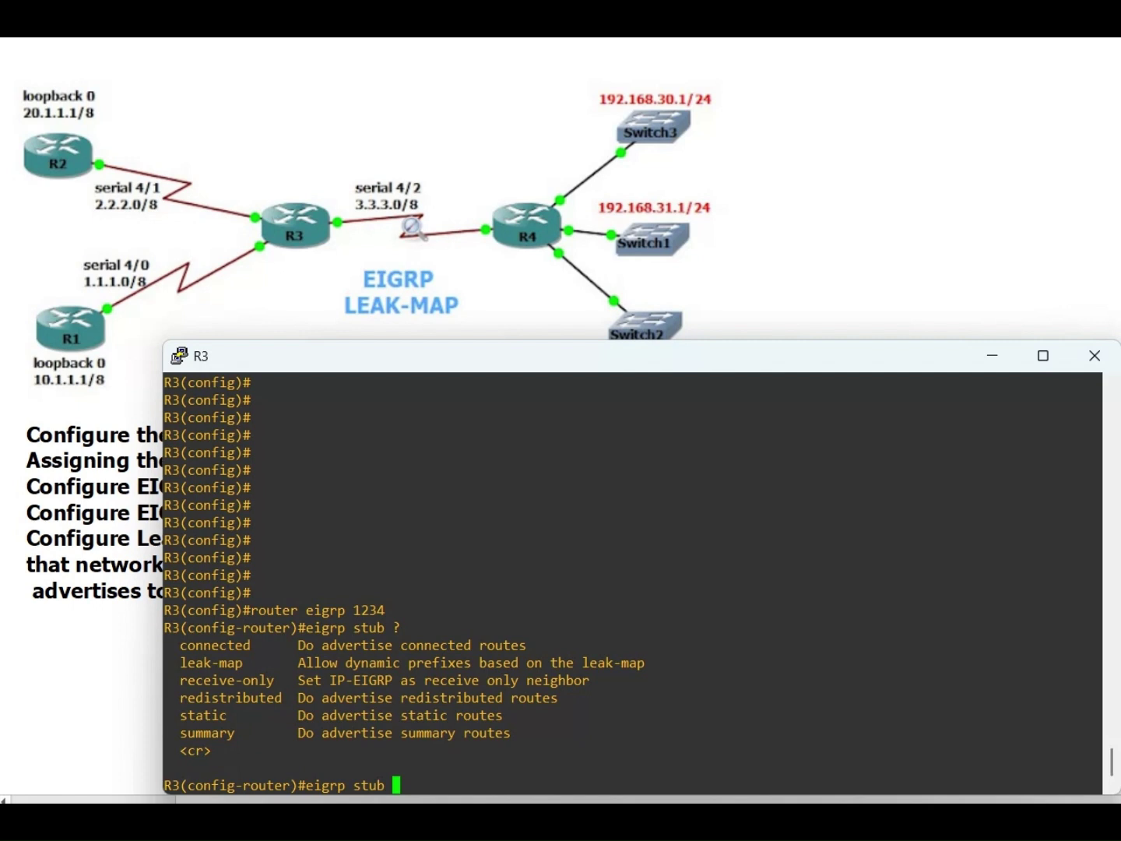
Configure R3 as an EIGRP stub that advertises only connected routes with eigrp stub connected
{"action": "type", "text": "con"}
{"action": "key", "text": "Tab"}
{"action": "key", "text": "Return"}
{"action": "key", "text": "Return"}
{"action": "key", "text": "Return"}
{"action": "key", "text": "Return"}
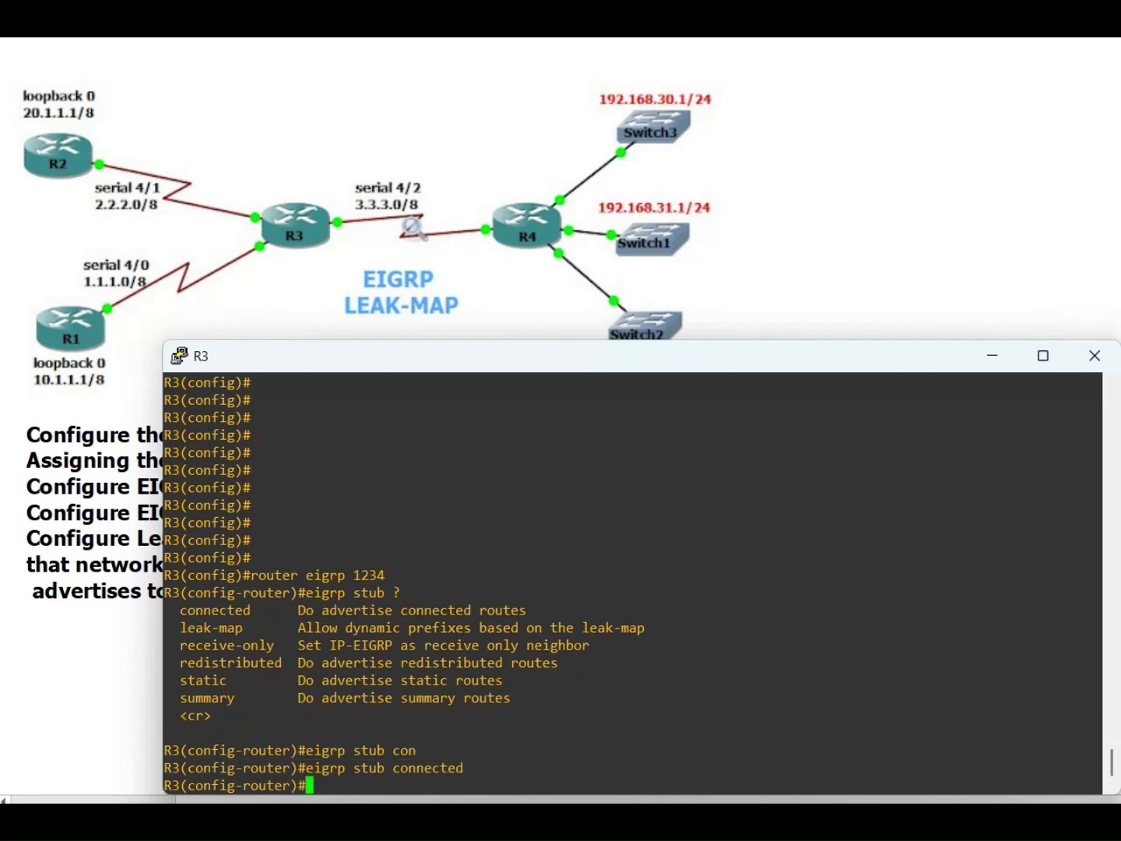
{"action": "key", "text": "Return"}
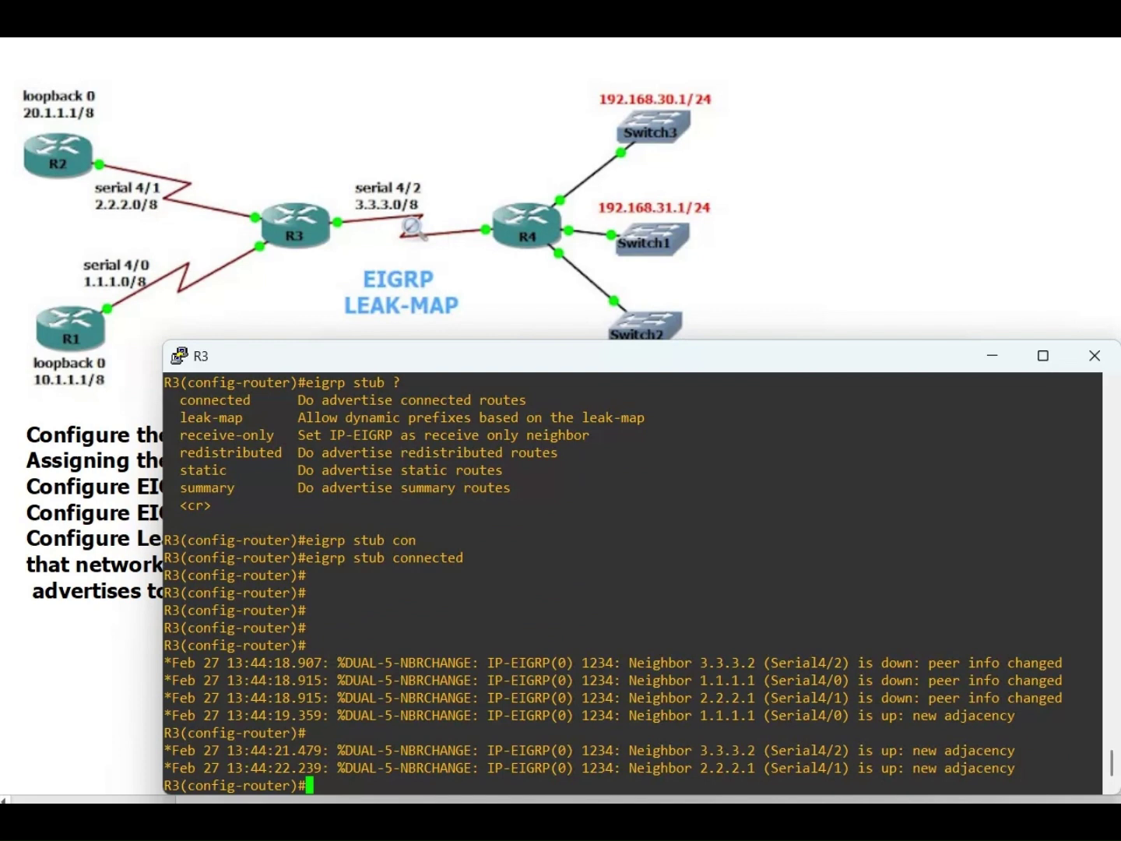
{"action": "key", "text": "Return"}
{"action": "key", "text": "Return"}
{"action": "key", "text": "Return"}
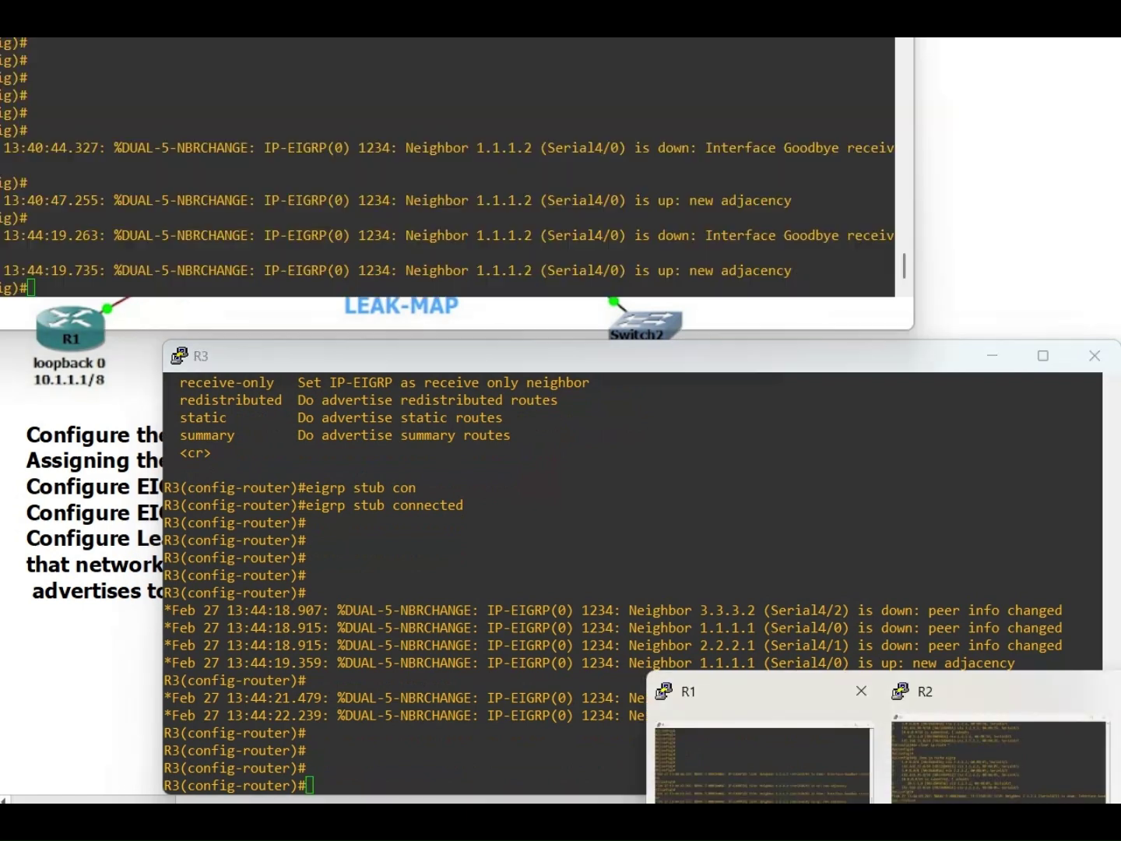
Switch to R1's console and recheck its EIGRP routes after the stub configuration on R3
{"action": "left_click", "coordinate": [759, 755]}
{"action": "key", "text": "Return"}
{"action": "key", "text": "Return"}
{"action": "key", "text": "Return"}
{"action": "key", "text": "Return"}
{"action": "key", "text": "Return"}
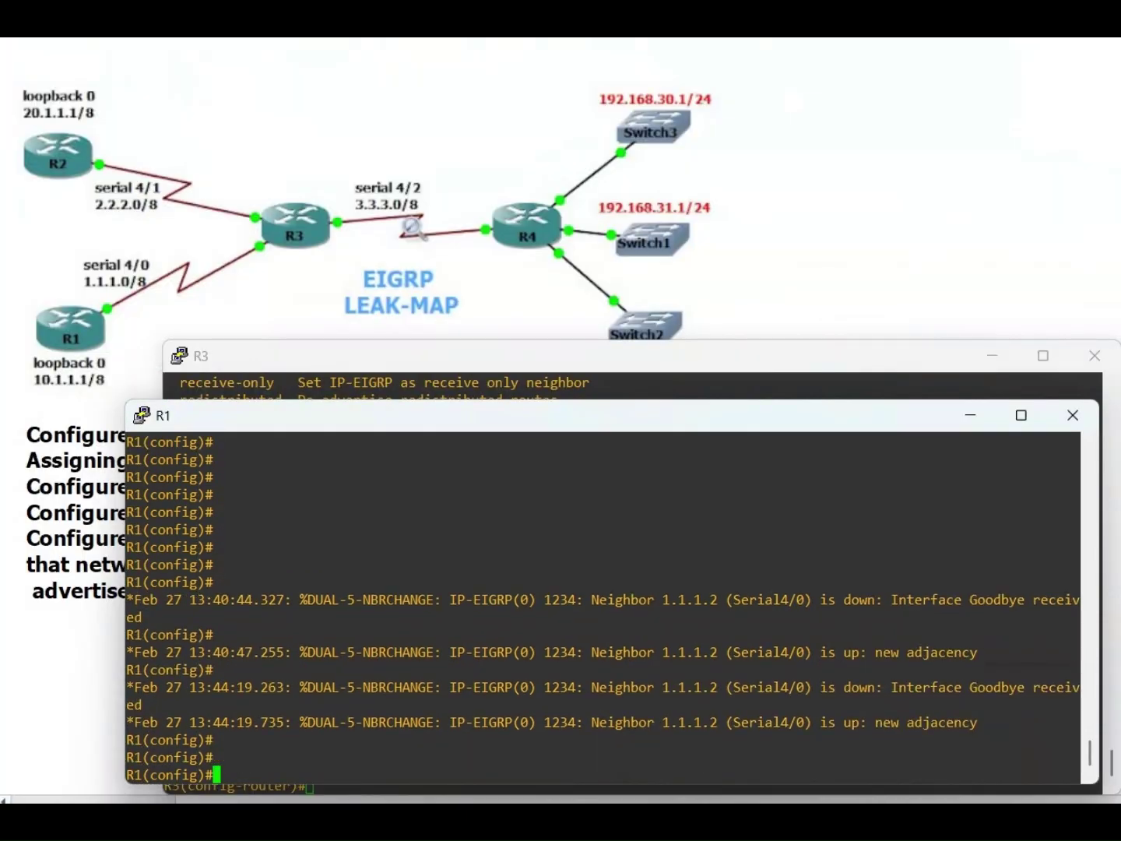
{"action": "type", "text": "do show ip route "}
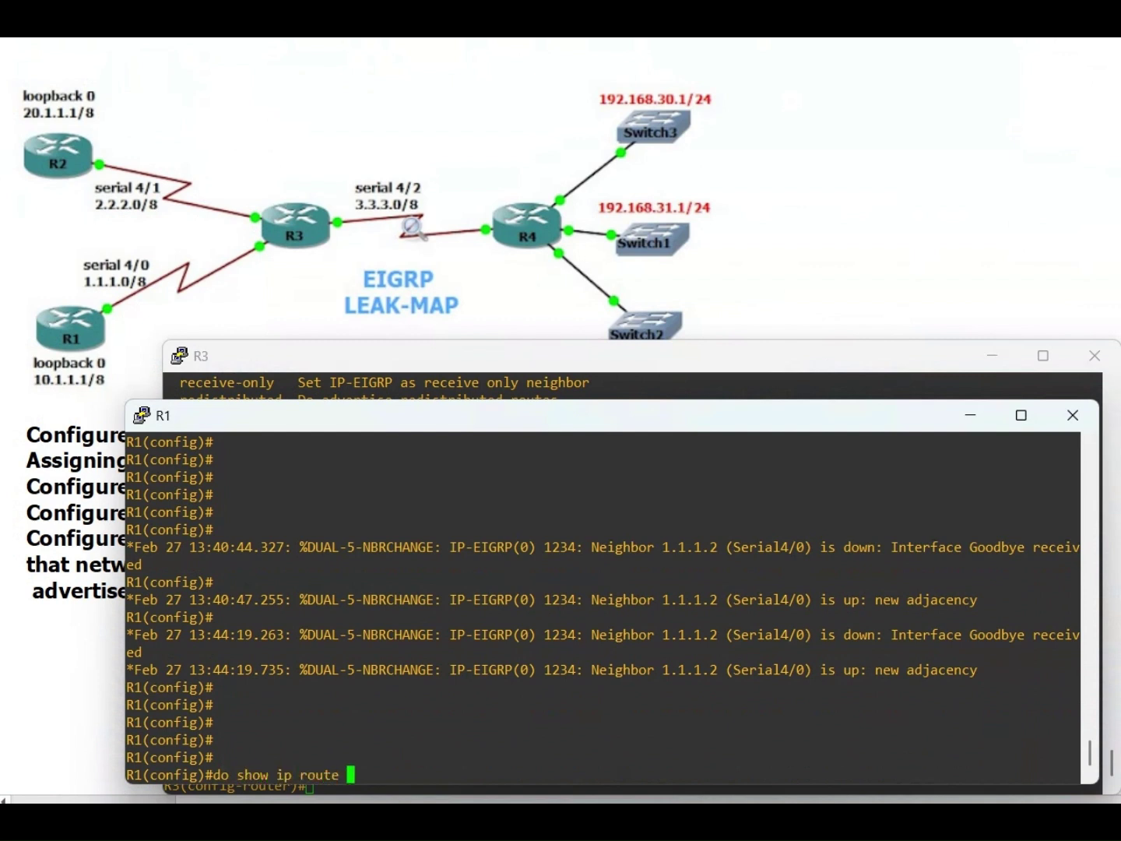
{"action": "type", "text": "eigrp"}
{"action": "key", "text": "Return"}
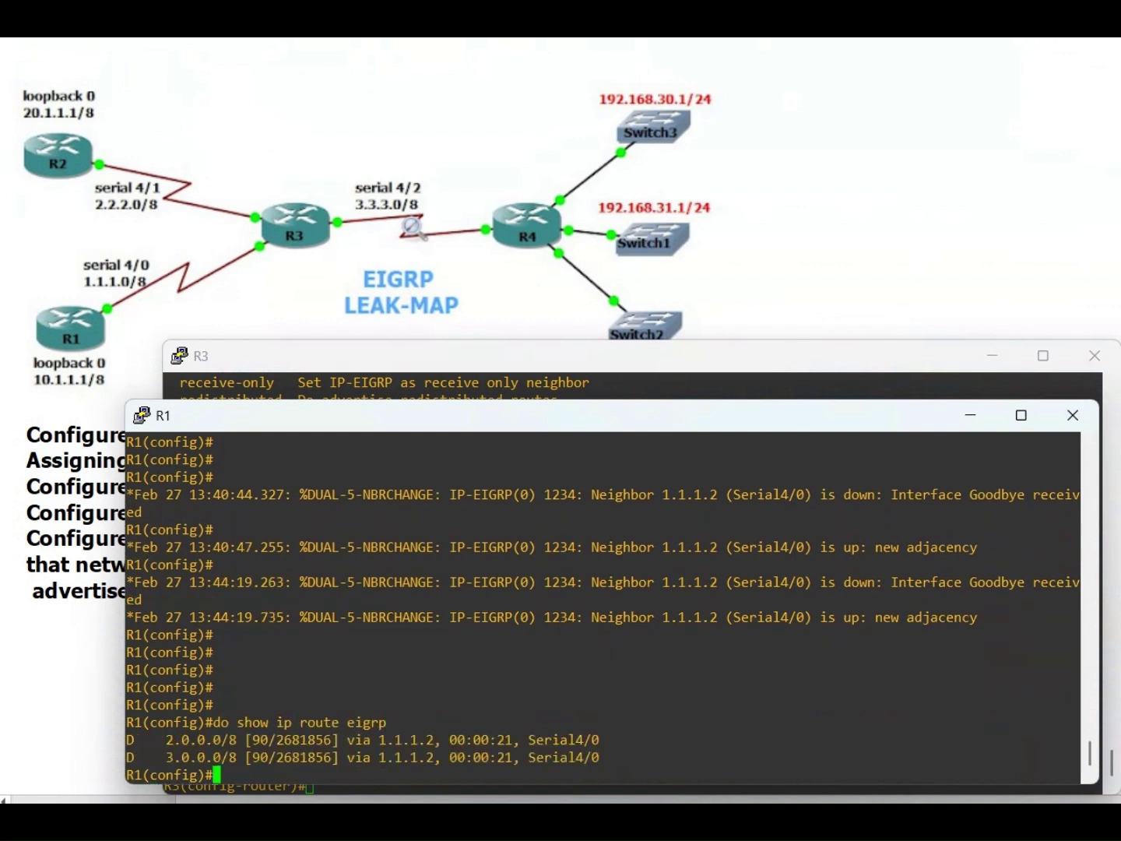
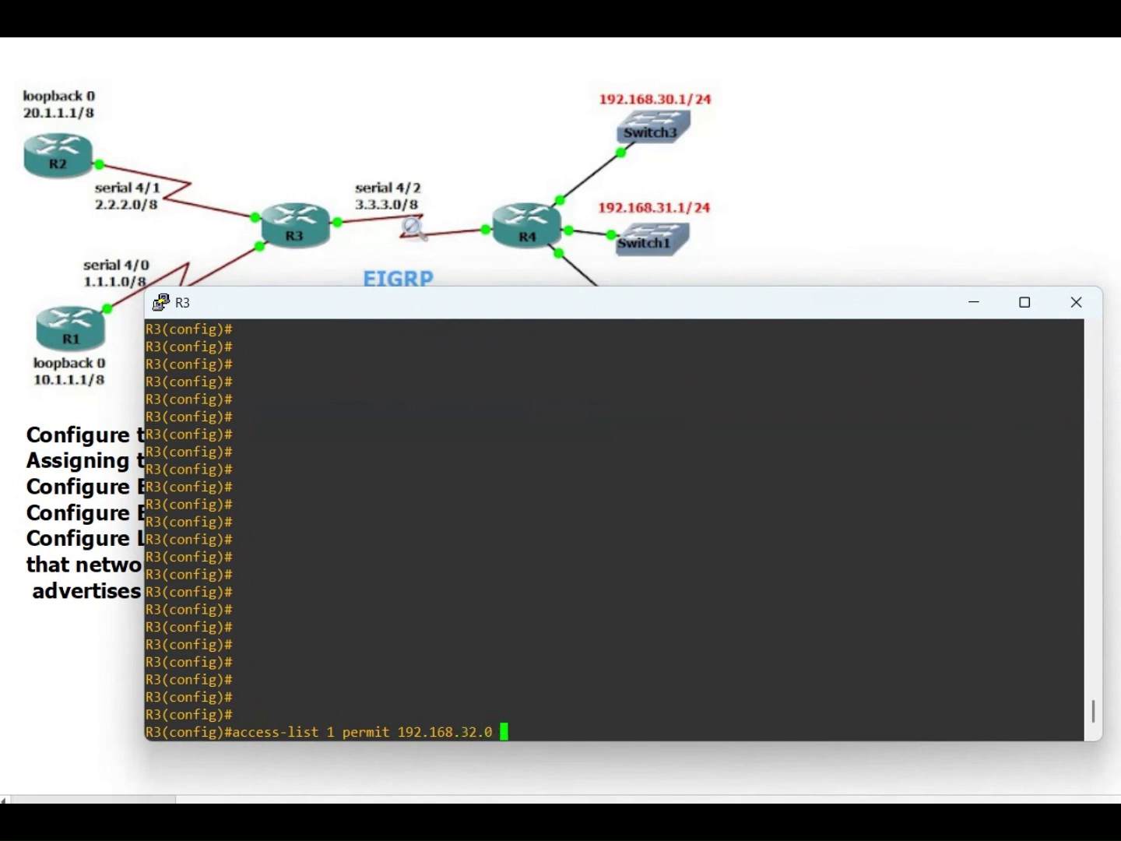
Complete access-list 1 on R3 to permit 192.168.32.0 with wildcard mask 0.0.0.255
{"action": "type", "text": "0.255"}
{"action": "key", "text": "BackSpace"}
{"action": "key", "text": "BackSpace"}
{"action": "key", "text": "BackSpace"}
{"action": "type", "text": "0.0.255"}
{"action": "key", "text": "Return"}
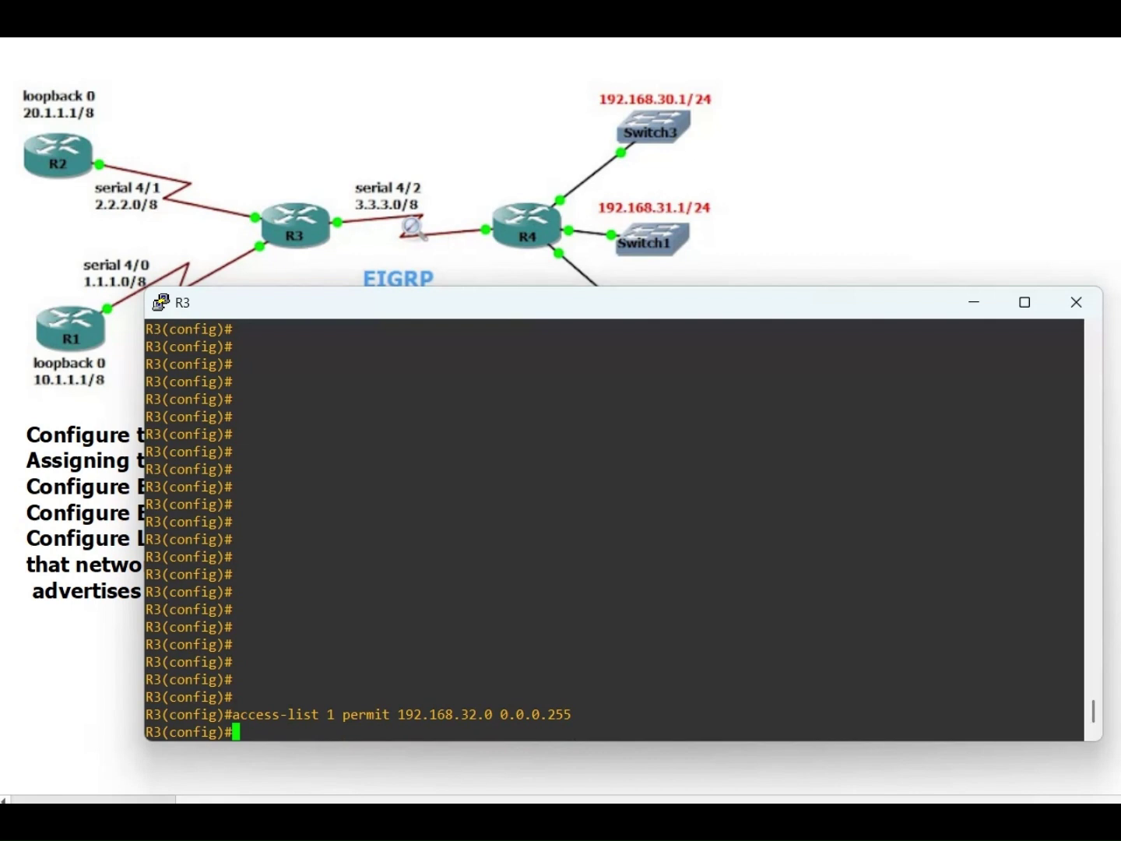
{"action": "key", "text": "Return"}
{"action": "key", "text": "Return"}
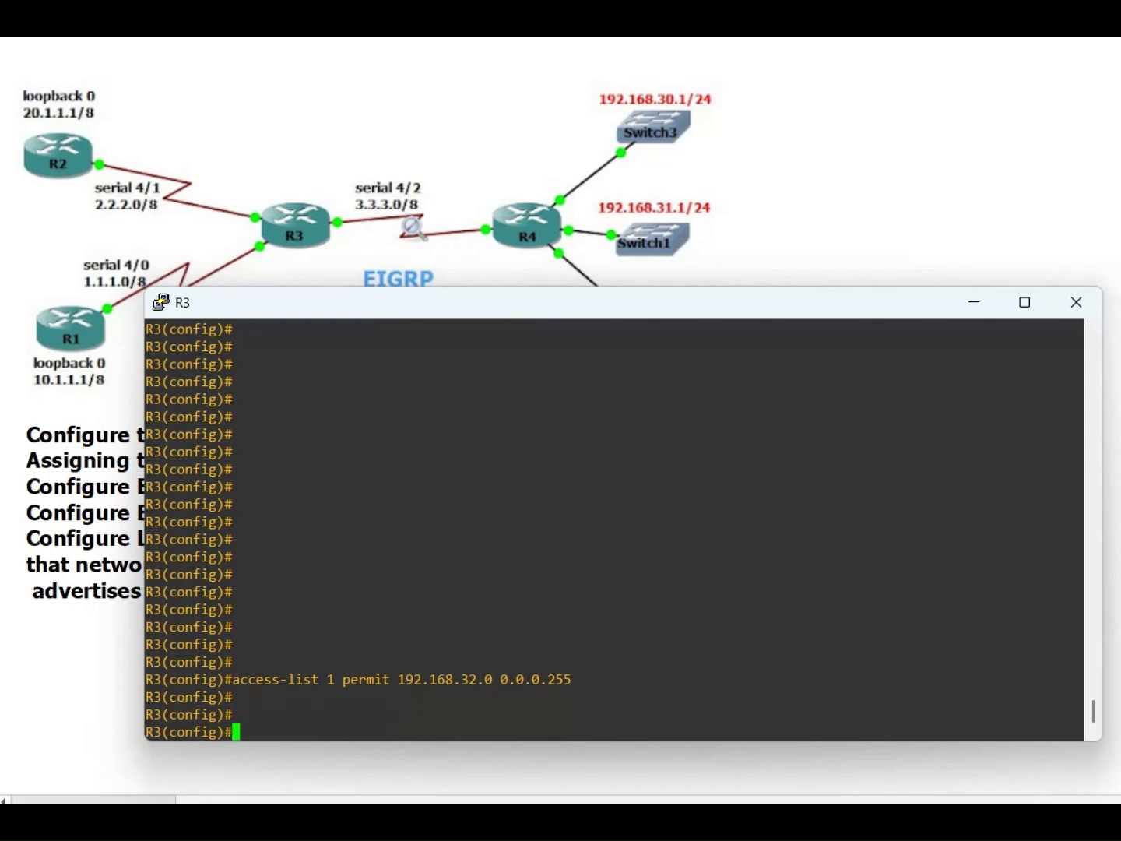
Create a route map named route-map on R3
{"action": "type", "text": "route"}
{"action": "type", "text": "-map "}
{"action": "type", "text": "RO"}
{"action": "key", "text": "BackSpace"}
{"action": "type", "text": "ute"}
{"action": "key", "text": "BackSpace"}
{"action": "key", "text": "BackSpace"}
{"action": "key", "text": "BackSpace"}
{"action": "key", "text": "BackSpace"}
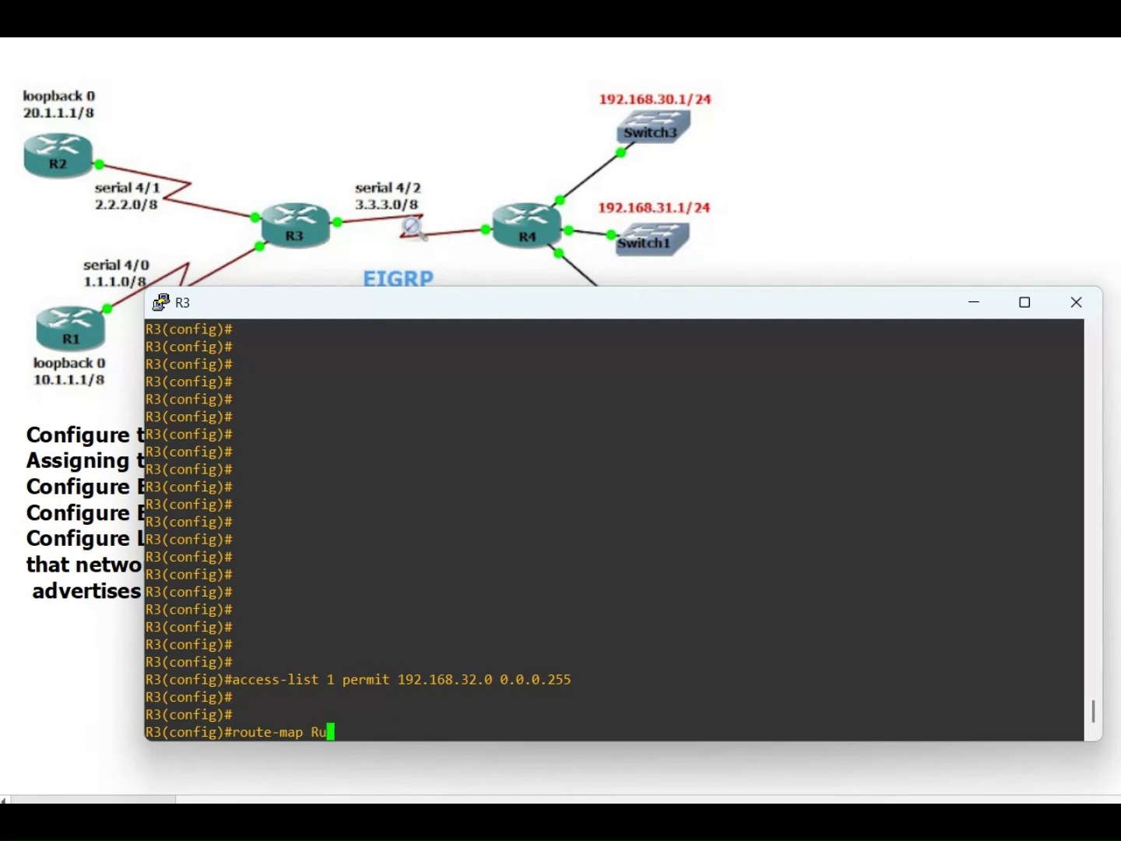
{"action": "type", "text": "route-map"}
{"action": "key", "text": "Return"}
Match IP address list 1 in R3's route map and return to global configuration mode
{"action": "type", "text": "match ip address "}
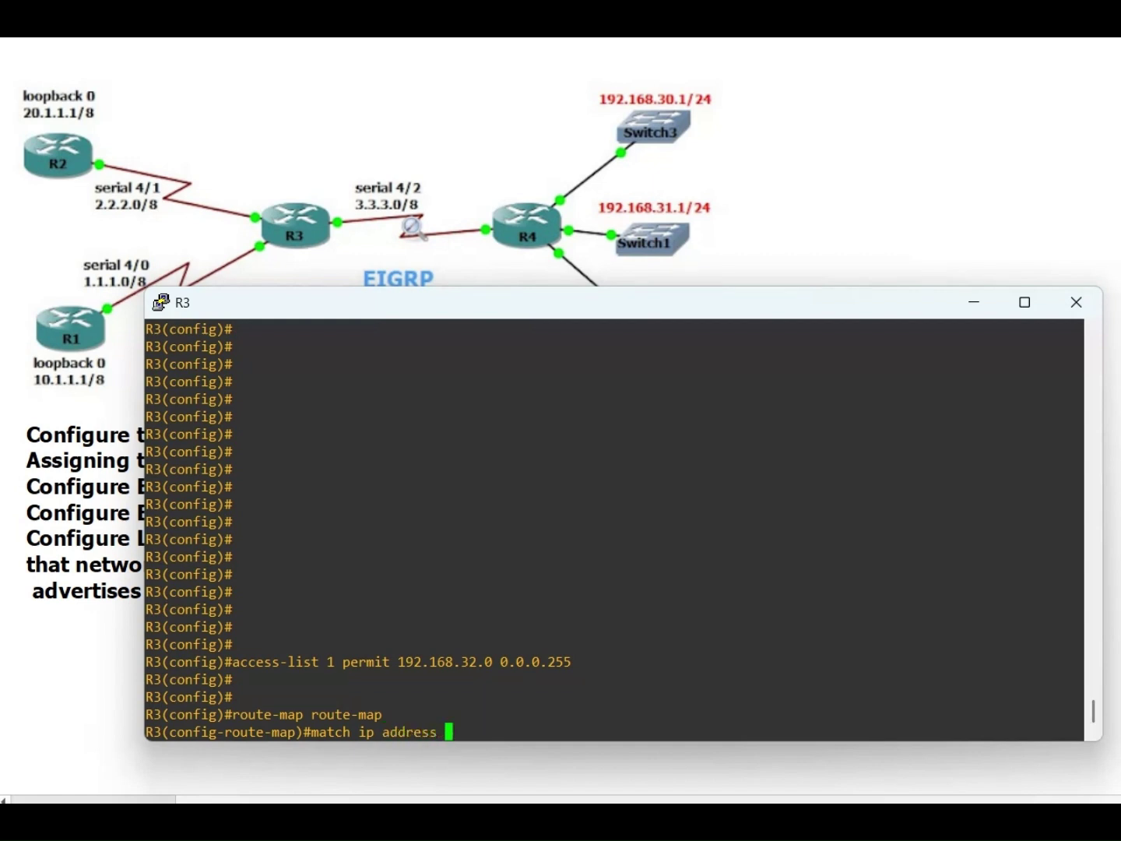
{"action": "type", "text": "1"}
{"action": "key", "text": "Return"}
{"action": "type", "text": "exit"}
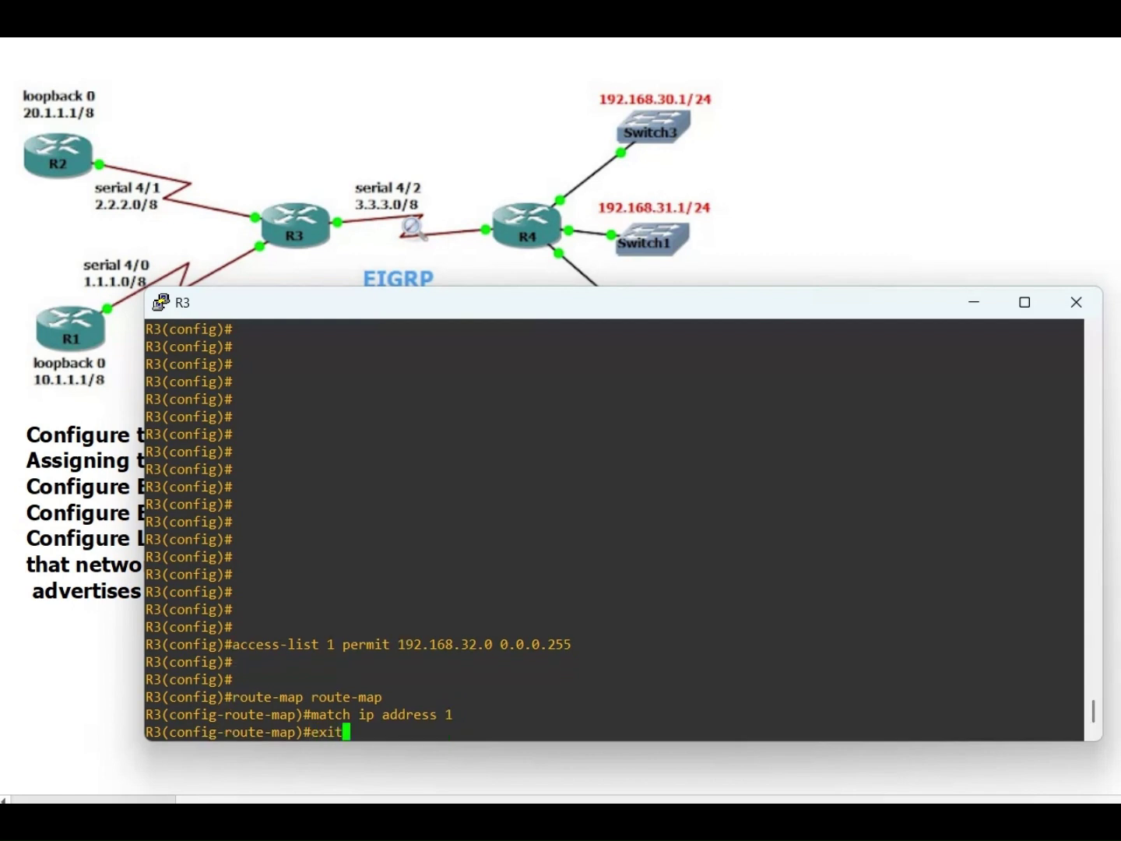
{"action": "key", "text": "Return"}
{"action": "key", "text": "Return"}
{"action": "key", "text": "Return"}
{"action": "key", "text": "Return"}
{"action": "key", "text": "Return"}
Enter EIGRP 1234 configuration on R3 and list the options that can follow eigrp stub connected
{"action": "type", "text": "router "}
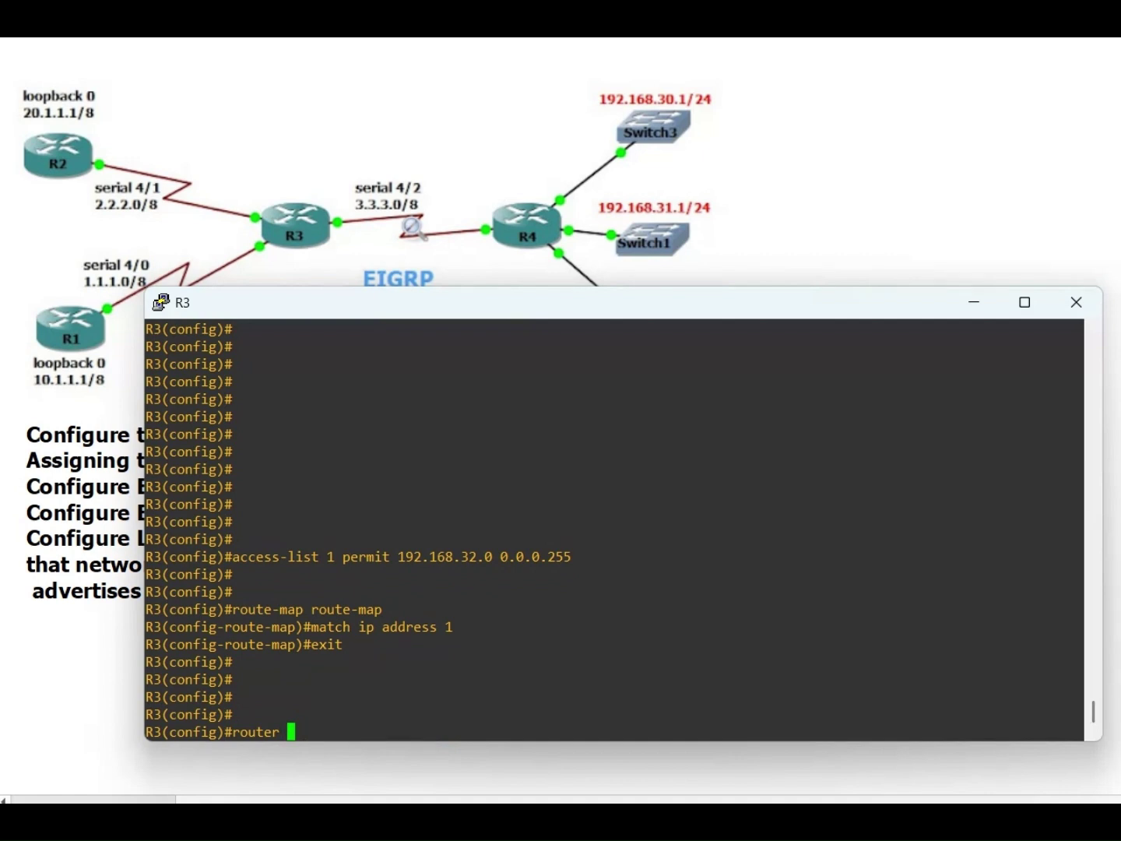
{"action": "type", "text": "eigrp 1234"}
{"action": "key", "text": "Return"}
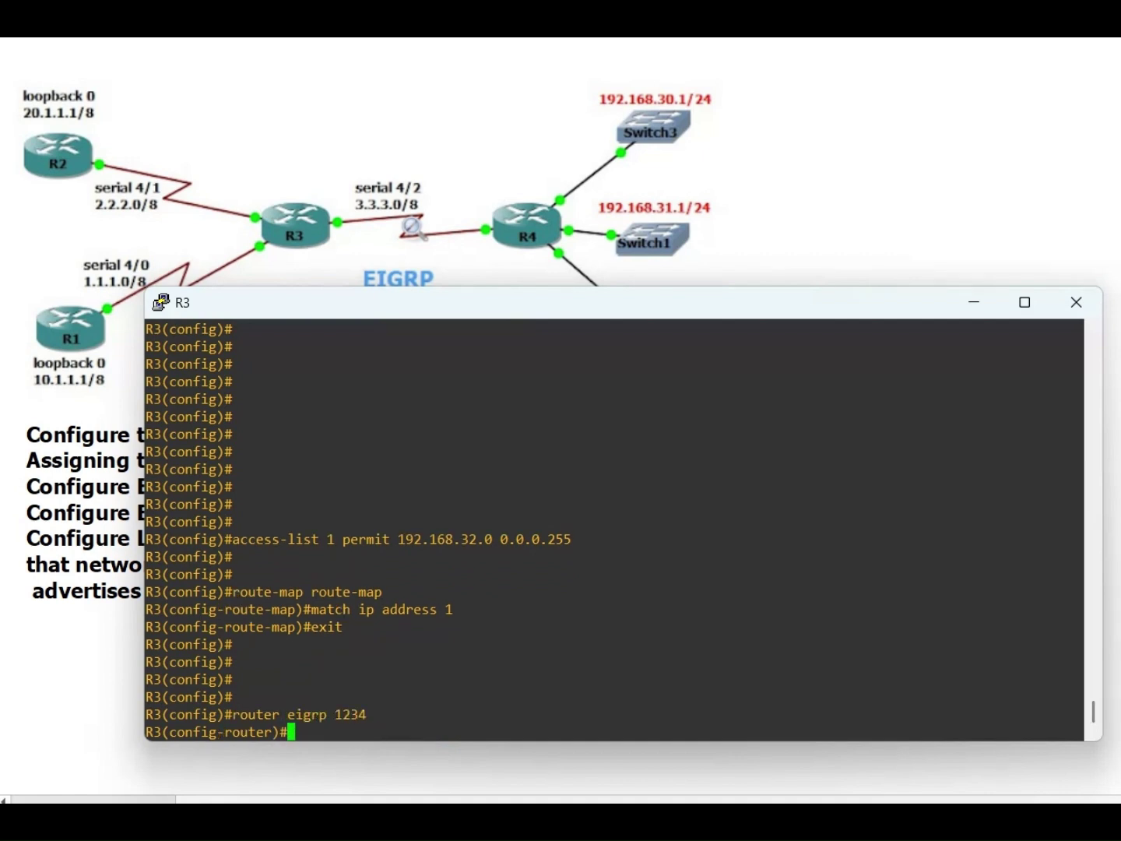
{"action": "type", "text": "eigrp stub connected lea"}
{"action": "key", "text": "BackSpace"}
{"action": "key", "text": "BackSpace"}
{"action": "key", "text": "BackSpace"}
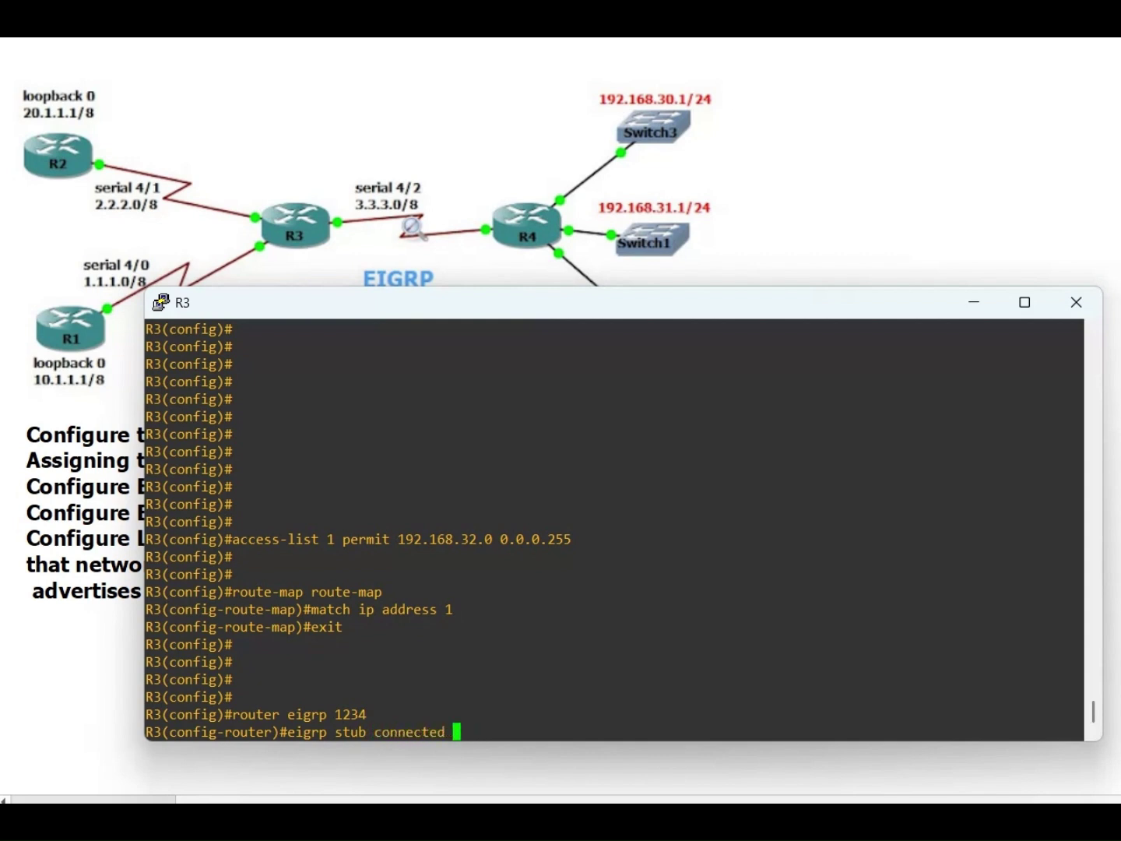
{"action": "type", "text": "?"}
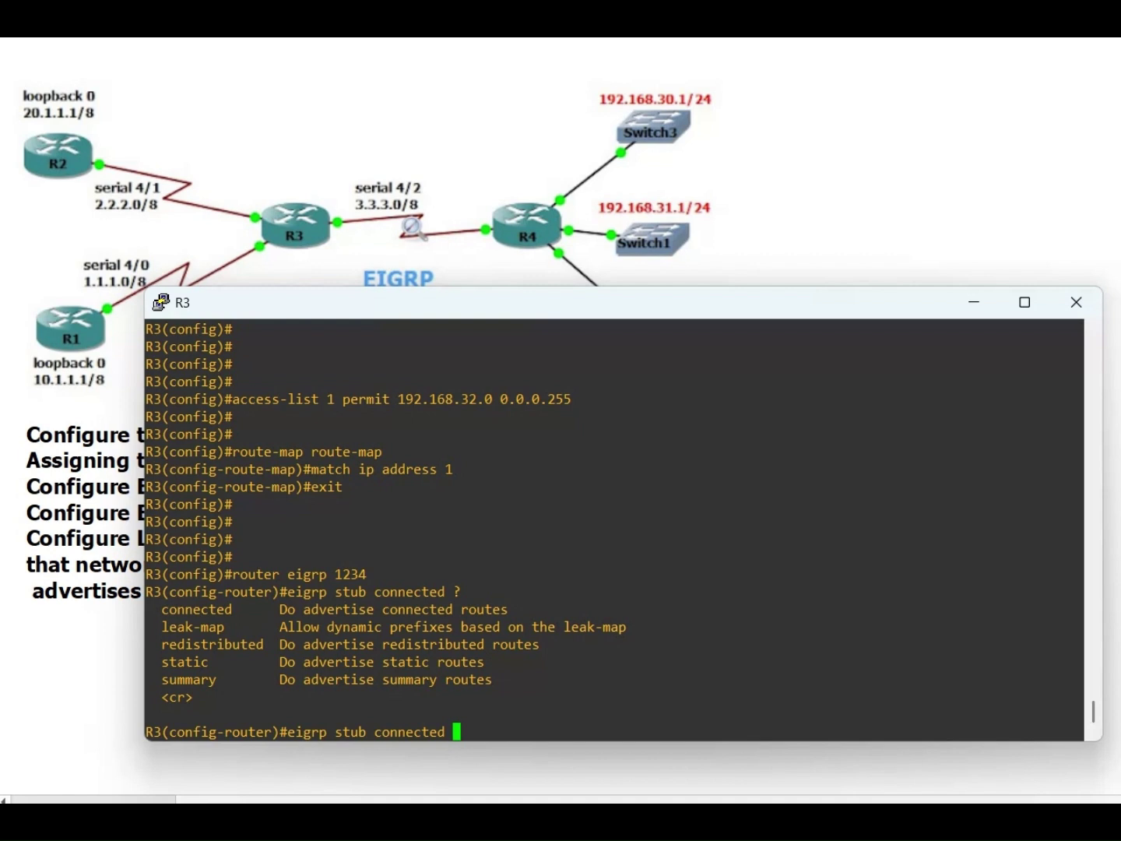
Configure R3's EIGRP stub as connected with leak-map route-map, and return to global configuration mode
{"action": "type", "text": "leak"}
{"action": "key", "text": "Tab"}
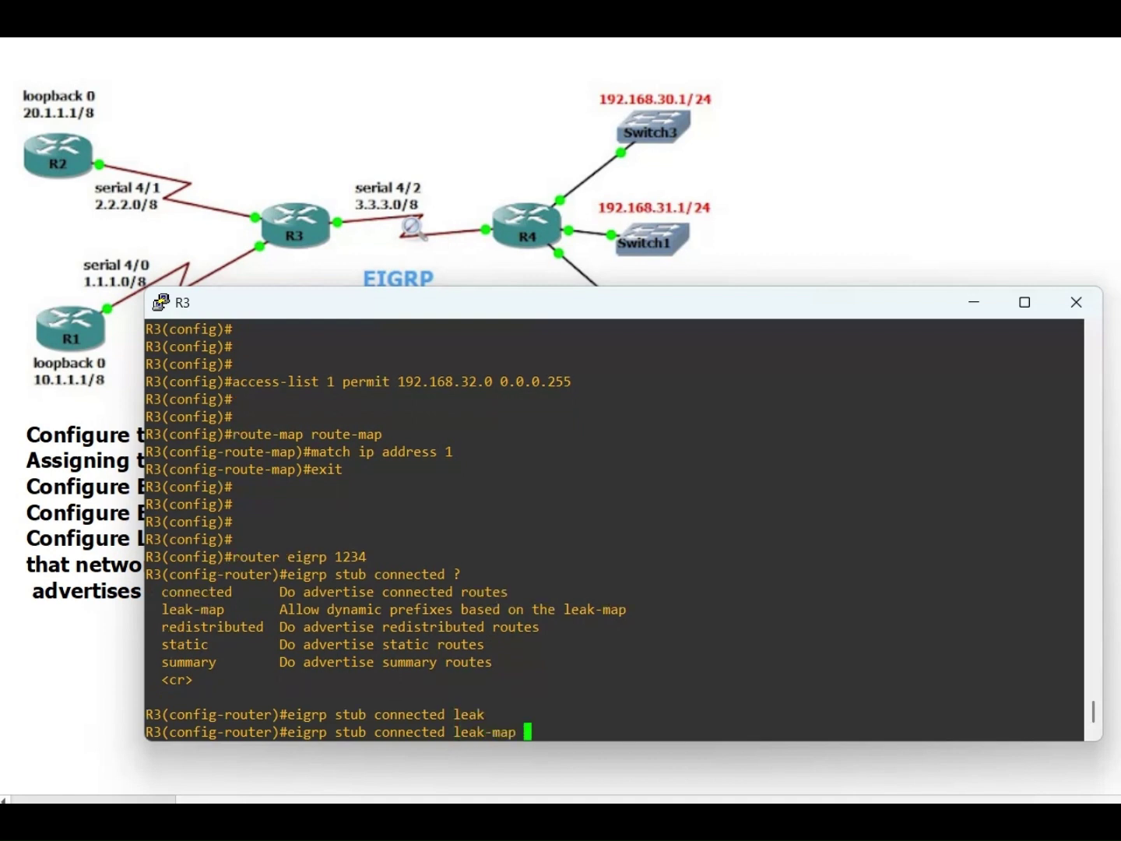
{"action": "type", "text": "?"}
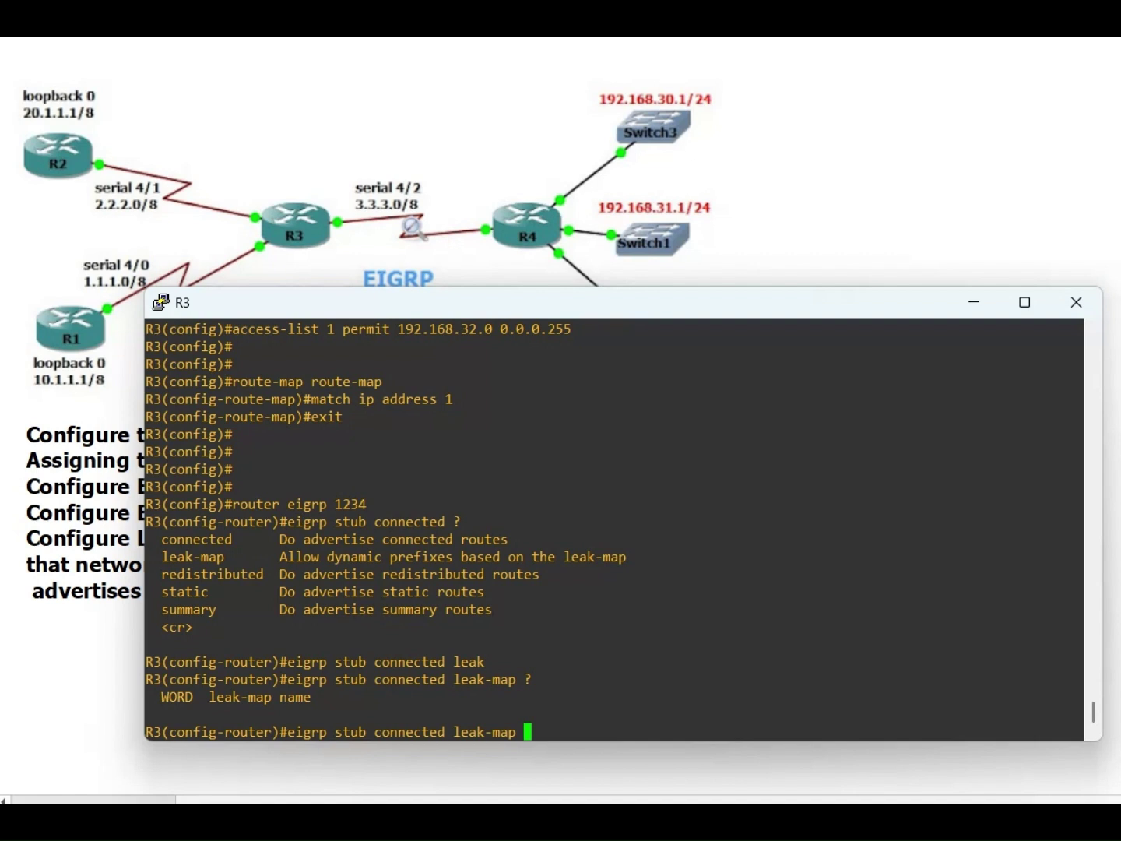
{"action": "type", "text": "route-mapo"}
{"action": "key", "text": "BackSpace"}
{"action": "key", "text": "Return"}
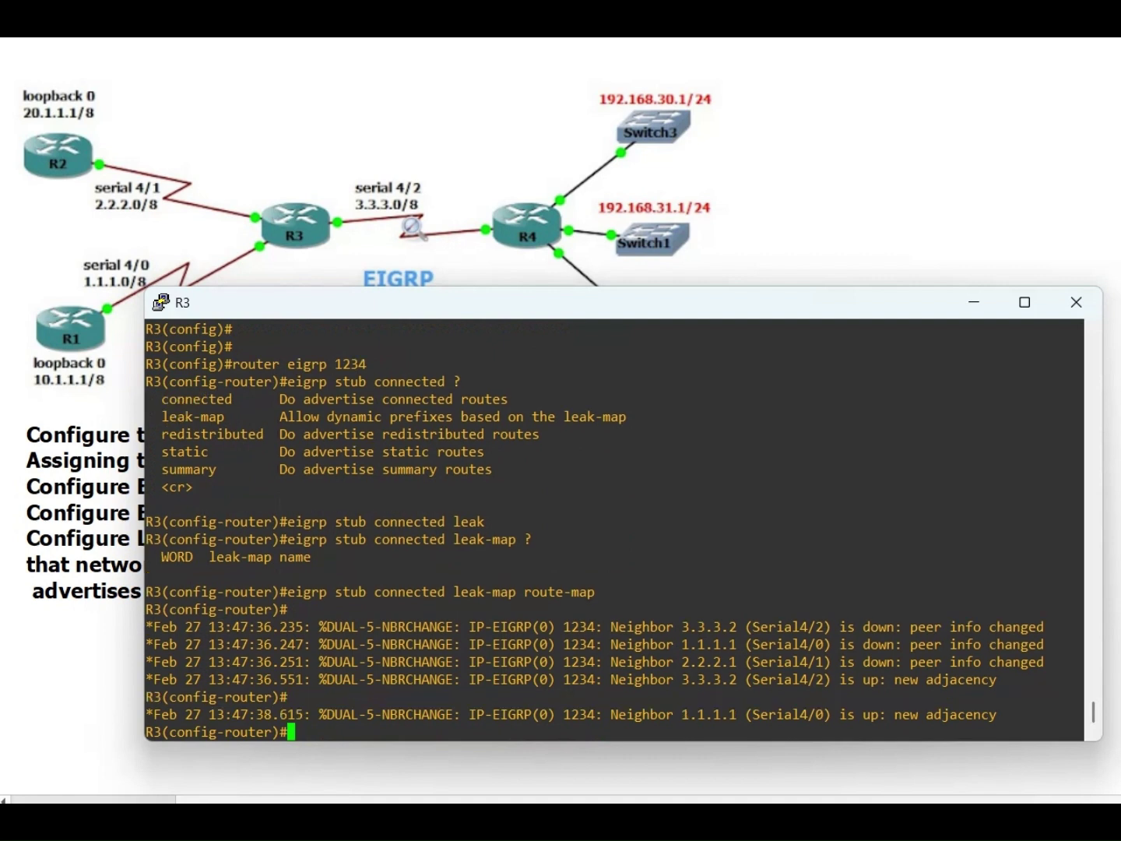
{"action": "type", "text": "exit"}
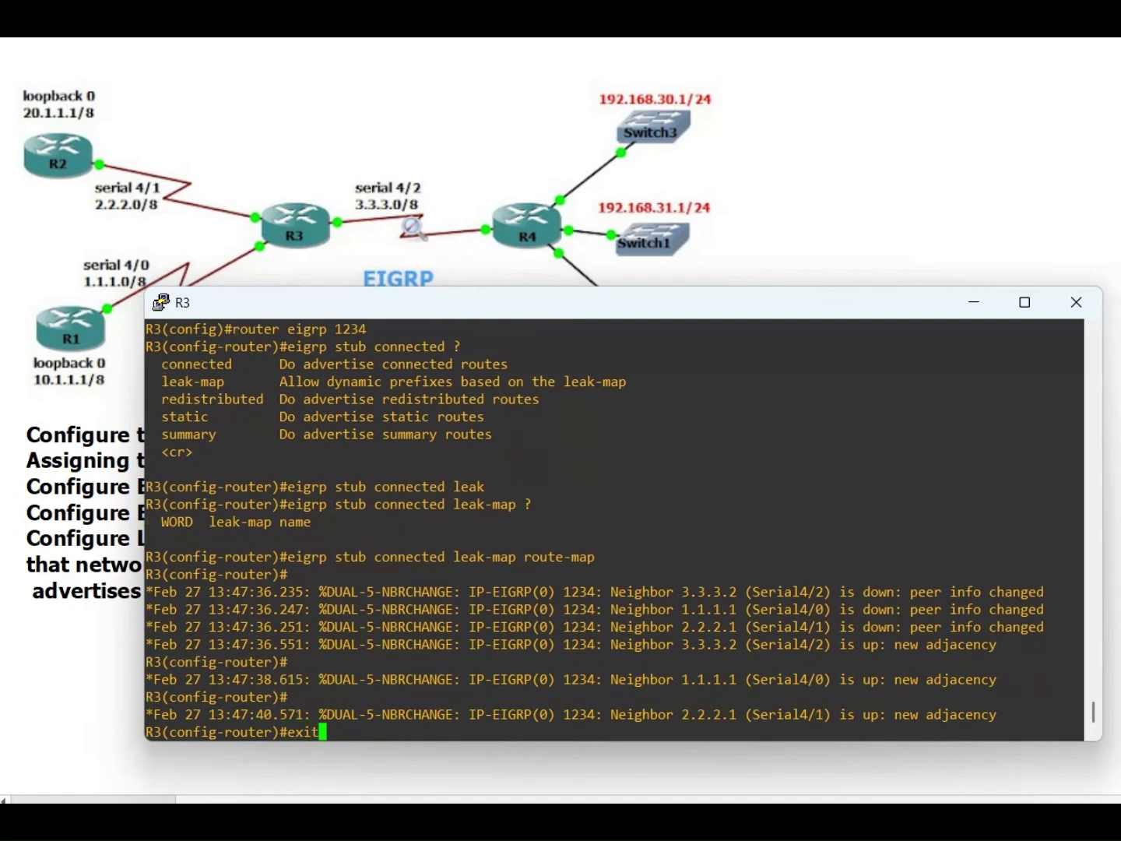
{"action": "key", "text": "Return"}
{"action": "key", "text": "Return"}
{"action": "key", "text": "Return"}
{"action": "key", "text": "Return"}
{"action": "key", "text": "Return"}
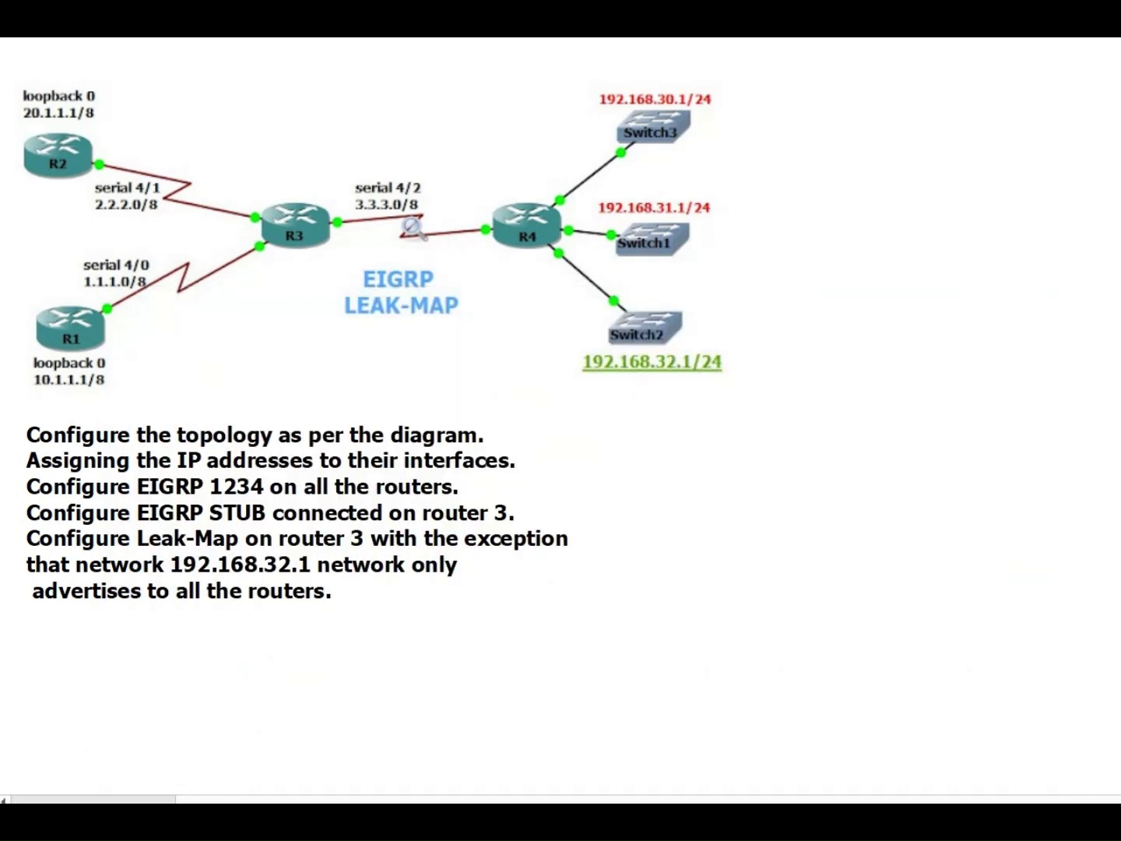
Switch to R1's console, display its EIGRP routes with the leak-map applied on R3, and clear space below the output
{"action": "mouse_move", "coordinate": [884, 817]}
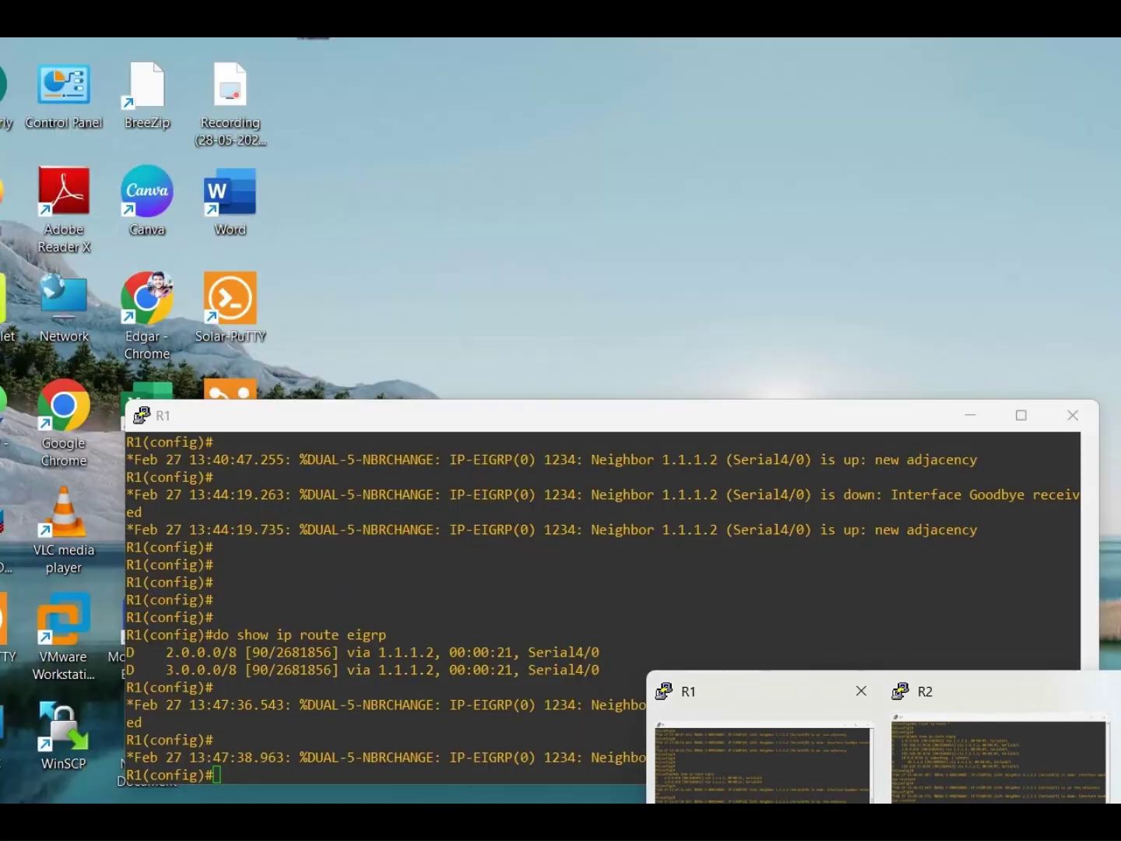
{"action": "left_click", "coordinate": [763, 759]}
{"action": "key", "text": "Return"}
{"action": "key", "text": "Return"}
{"action": "key", "text": "Return"}
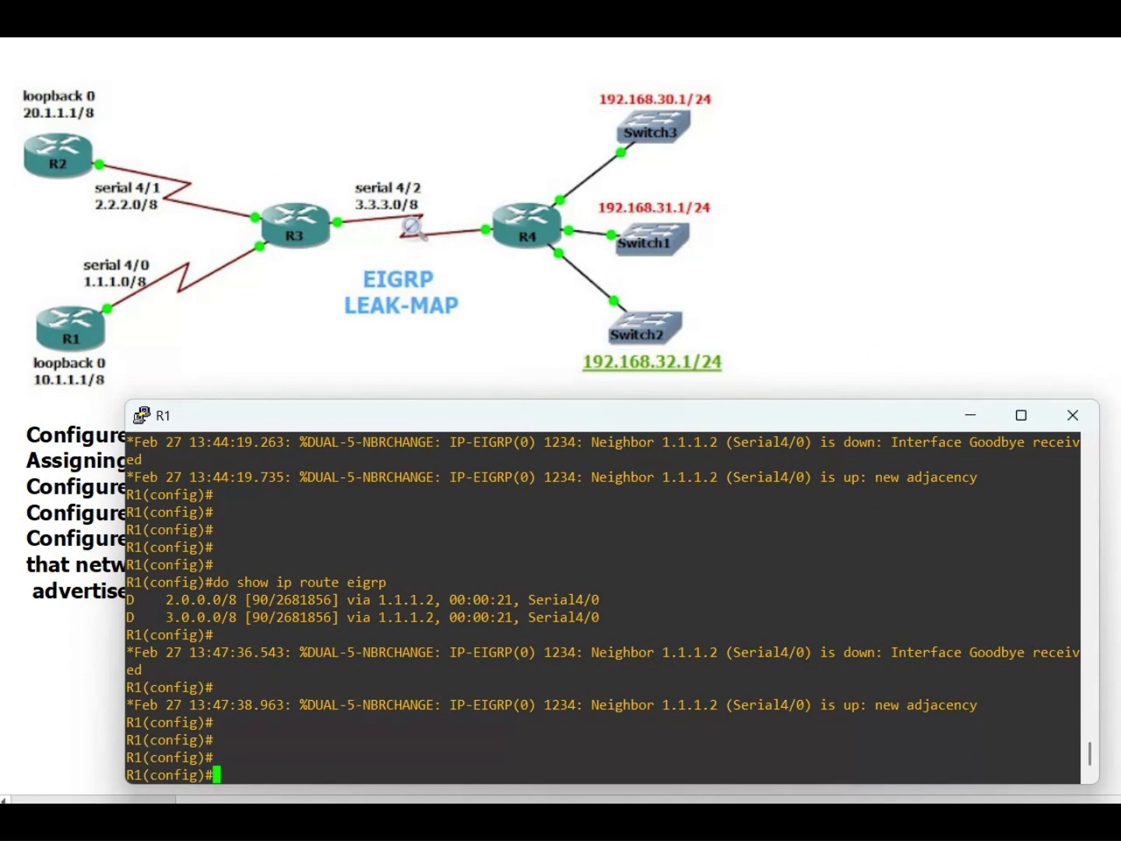
{"action": "key", "text": "Up"}
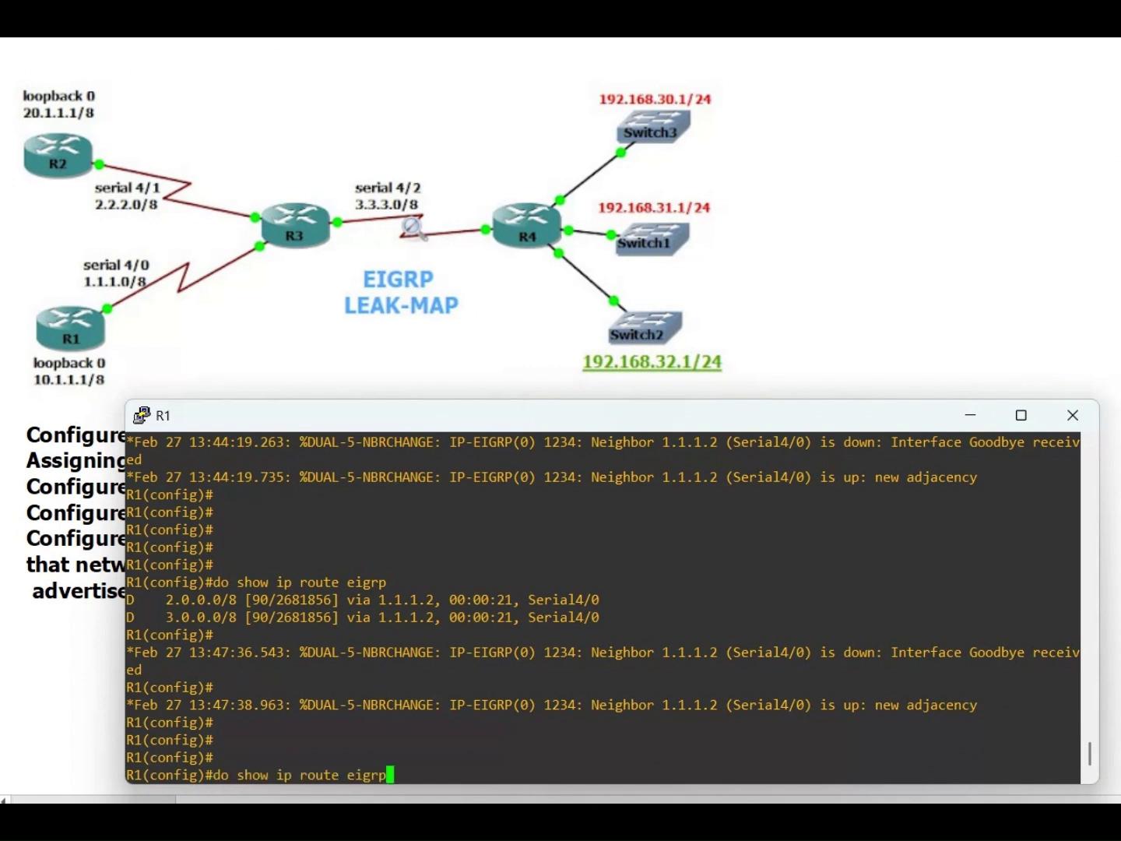
{"action": "key", "text": "Return"}
{"action": "left_click_drag", "start_coordinate": [142, 757], "coordinate": [600, 738]}
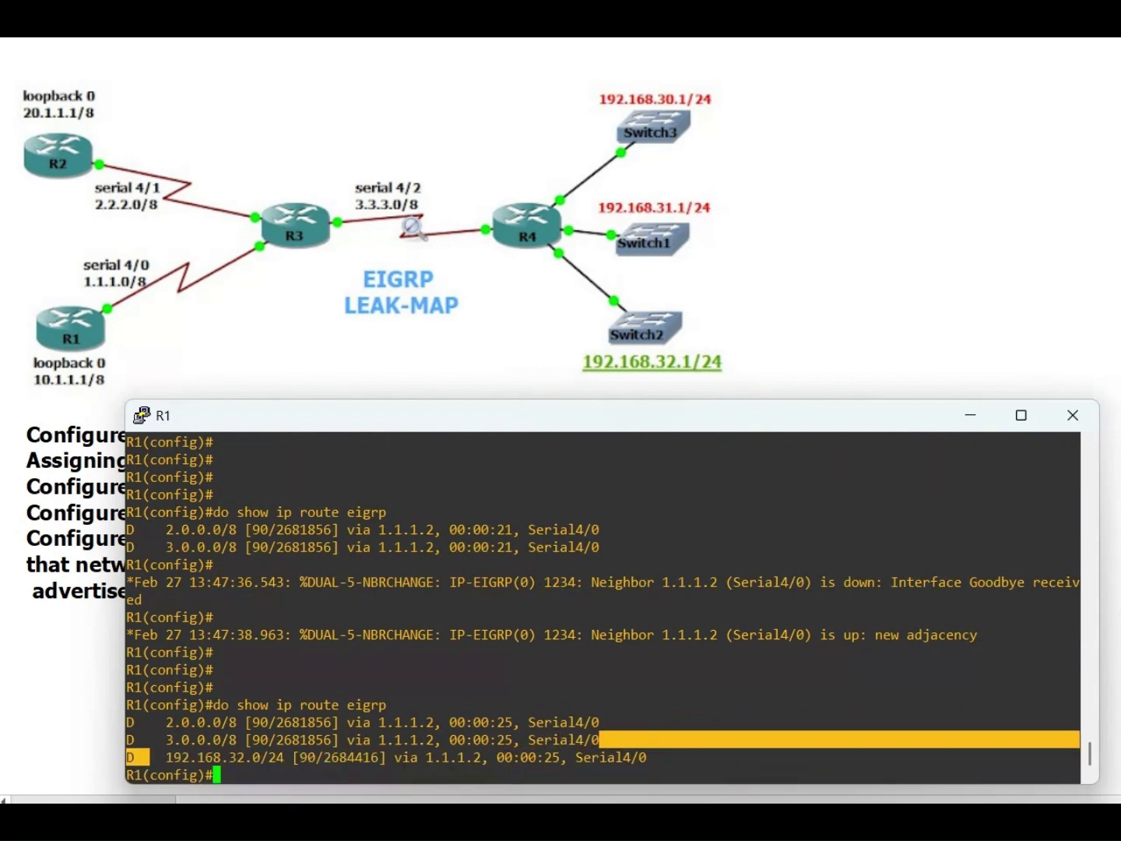
{"action": "left_click", "coordinate": [599, 739]}
{"action": "key", "text": "Return"}
{"action": "key", "text": "Return"}
{"action": "key", "text": "Return"}
{"action": "key", "text": "Return"}
{"action": "key", "text": "Return"}
{"action": "key", "text": "Return"}
{"action": "key", "text": "Return"}
{"action": "key", "text": "Return"}
{"action": "key", "text": "Return"}
{"action": "key", "text": "Return"}
{"action": "key", "text": "Return"}
{"action": "key", "text": "Return"}
{"action": "key", "text": "Return"}
{"action": "key", "text": "Return"}
{"action": "key", "text": "Return"}
{"action": "key", "text": "Return"}
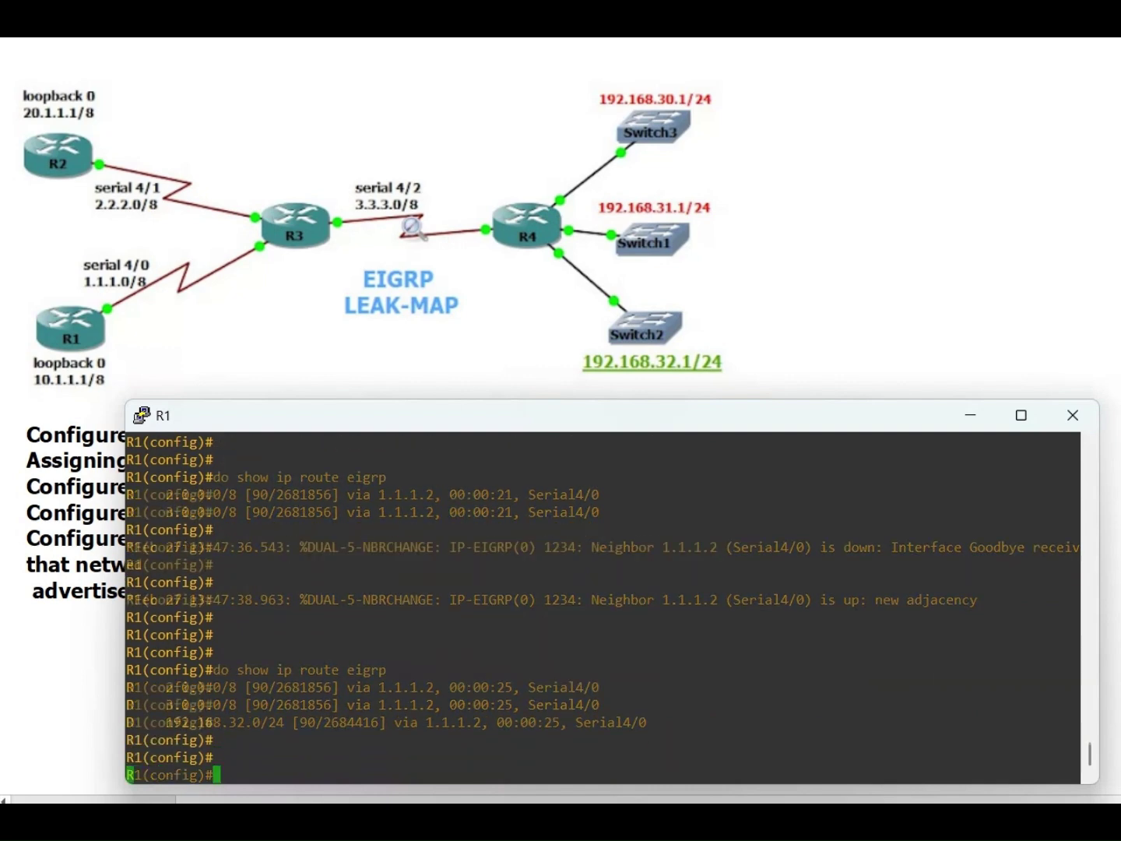
Switch to R2's console and display its EIGRP routes to check what R3 advertises
{"action": "key", "text": "alt+Tab"}
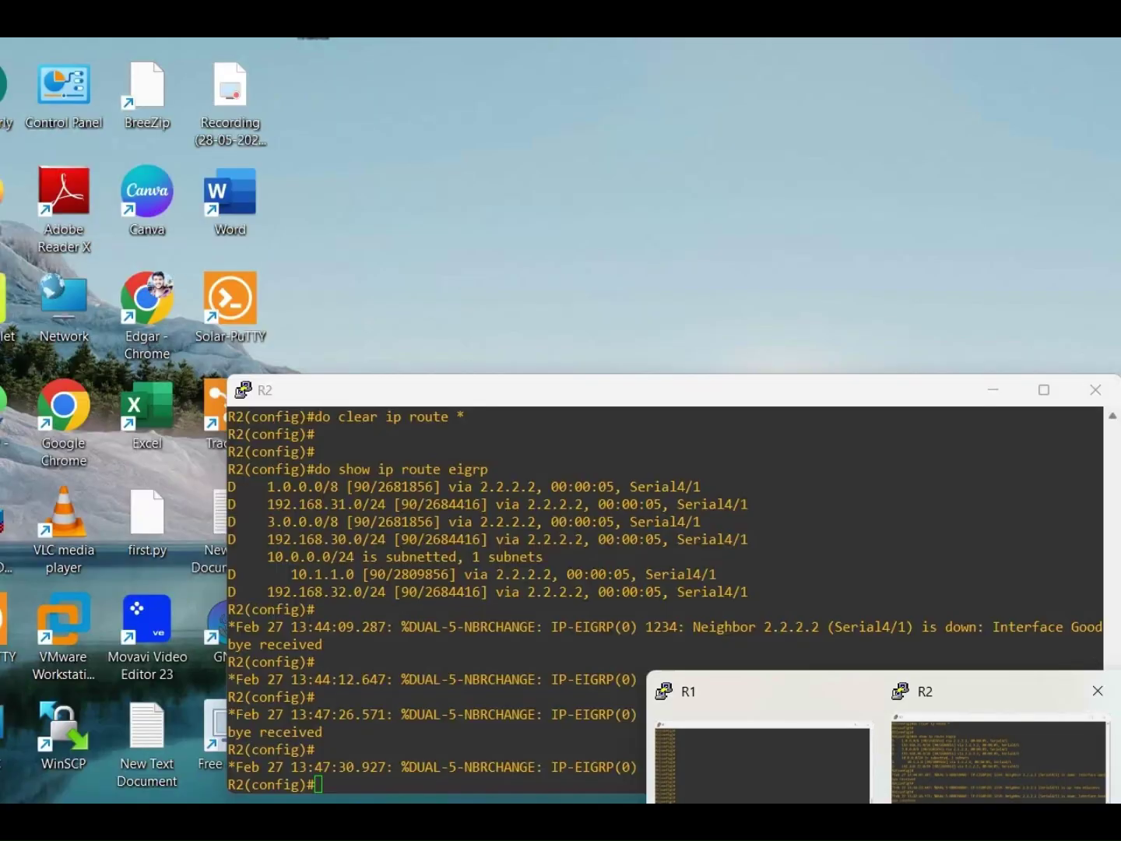
{"action": "left_click", "coordinate": [1001, 751]}
{"action": "key", "text": "Return"}
{"action": "key", "text": "Return"}
{"action": "key", "text": "Return"}
{"action": "key", "text": "Return"}
{"action": "key", "text": "Return"}
{"action": "key", "text": "Return"}
{"action": "key", "text": "Return"}
{"action": "key", "text": "Return"}
{"action": "key", "text": "Return"}
{"action": "key", "text": "Return"}
{"action": "key", "text": "Return"}
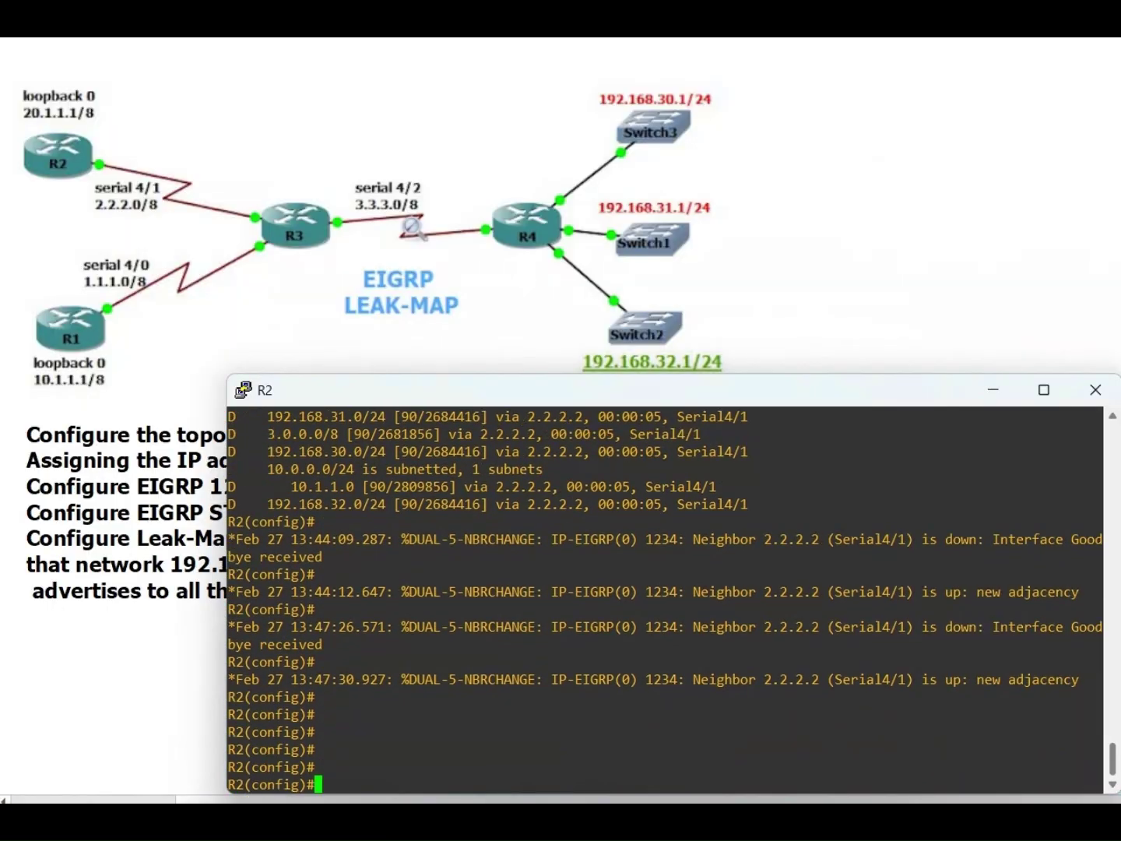
{"action": "key", "text": "Return"}
{"action": "key", "text": "Return"}
{"action": "key", "text": "Return"}
{"action": "key", "text": "Return"}
{"action": "key", "text": "Return"}
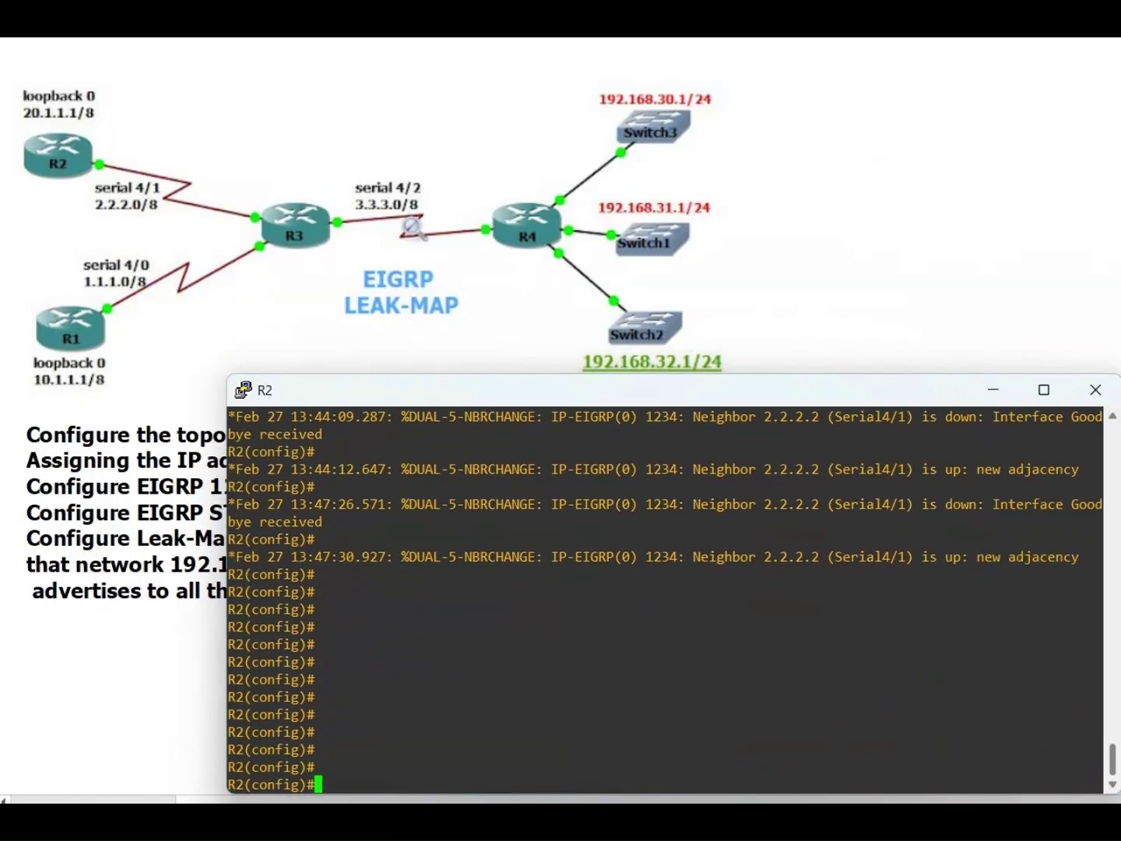
{"action": "type", "text": "do hso"}
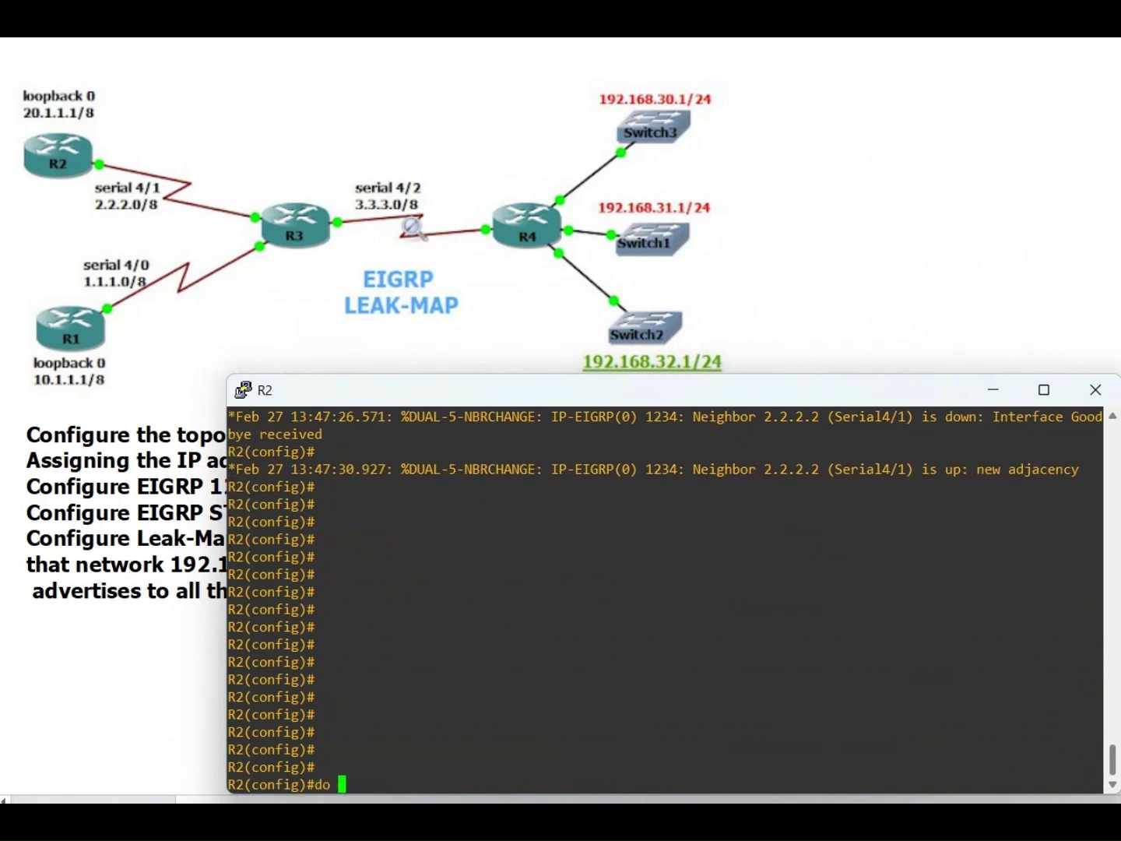
{"action": "key", "text": "BackSpace"}
{"action": "key", "text": "BackSpace"}
{"action": "key", "text": "BackSpace"}
{"action": "type", "text": "show ip route eig"}
{"action": "key", "text": "BackSpace"}
{"action": "type", "text": "grp"}
{"action": "key", "text": "Return"}
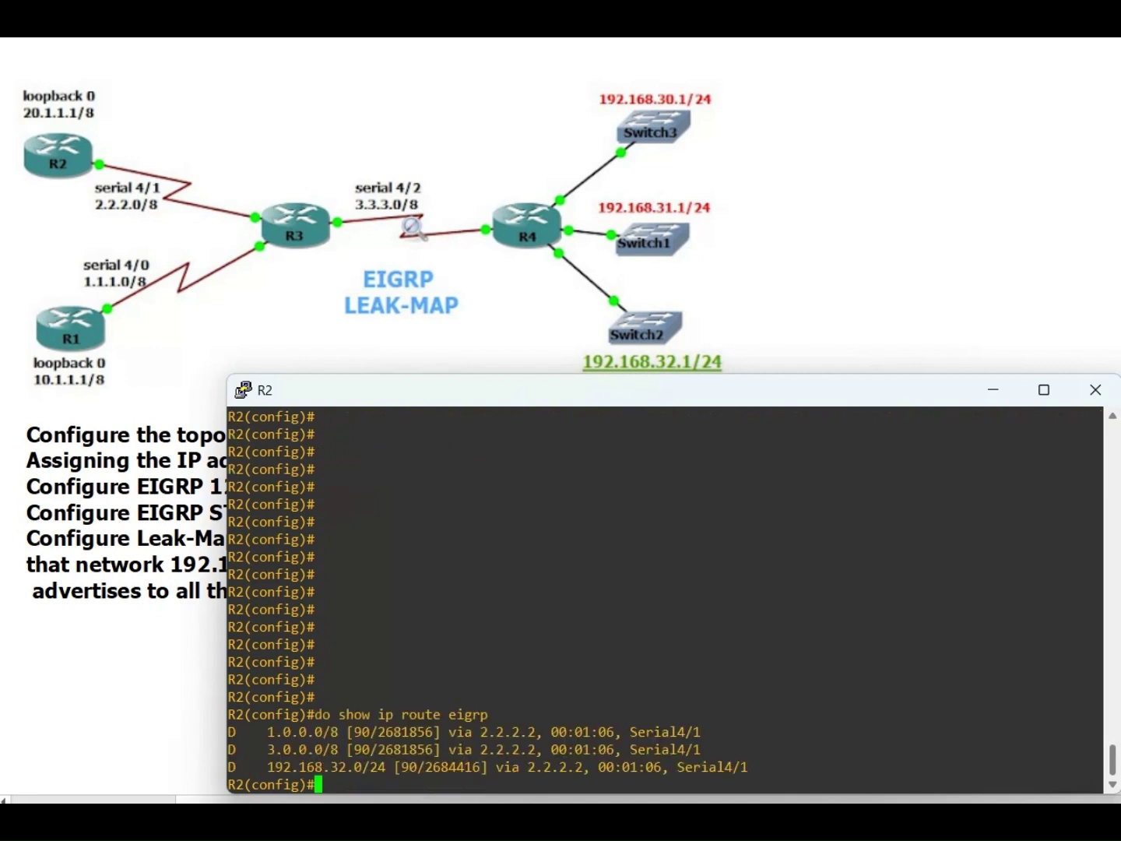
{"action": "triple_click", "coordinate": [388, 768]}
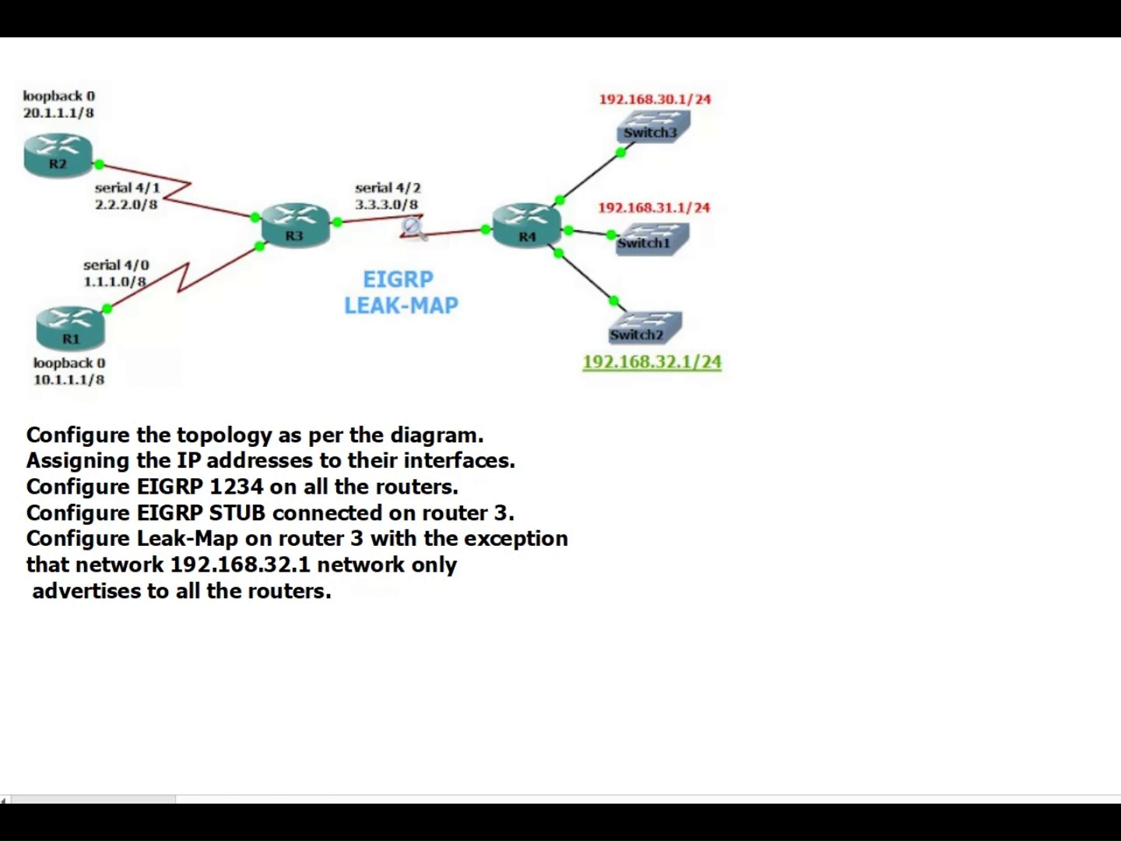
Switch to R3's console and review the routing protocol output for the EIGRP stub and leak-map settings
{"action": "key", "text": "alt+Tab"}
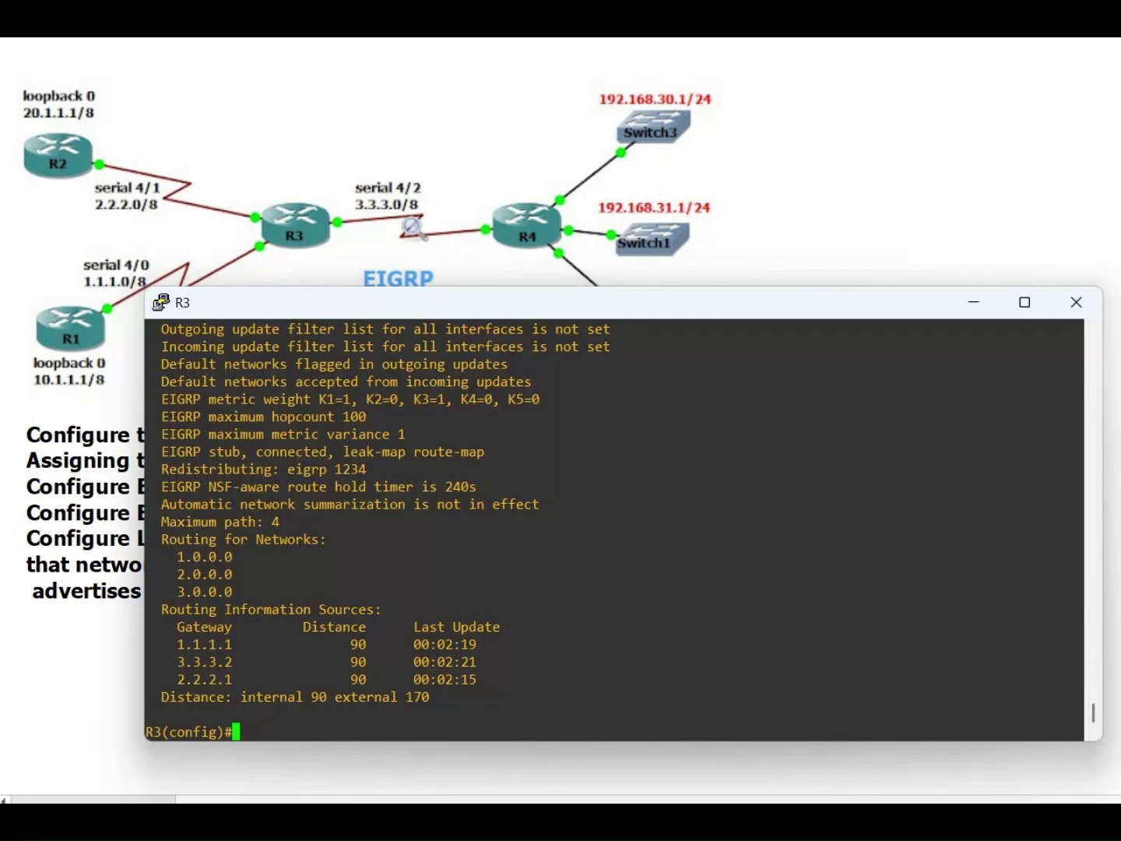
{"action": "scroll", "coordinate": [615, 529], "scroll_direction": "up", "scroll_amount": 4}
{"action": "scroll", "coordinate": [615, 529], "scroll_direction": "down", "scroll_amount": 4}
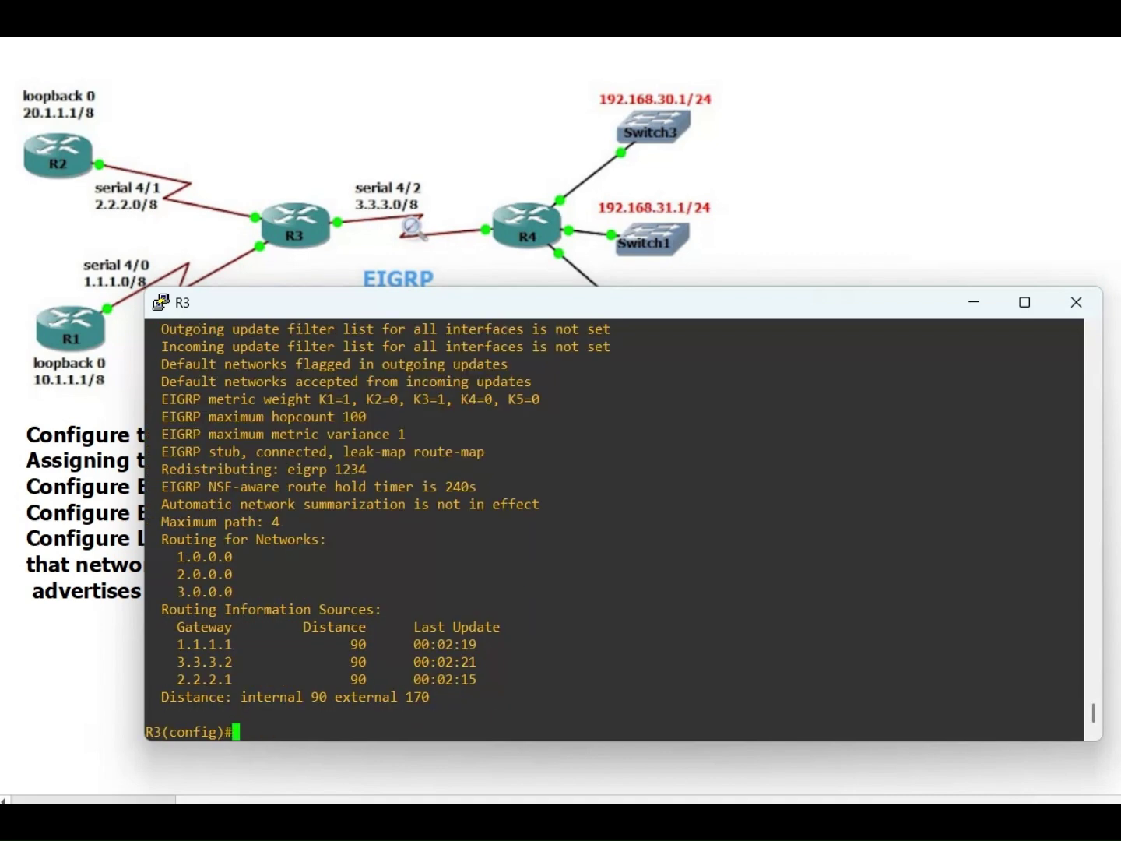